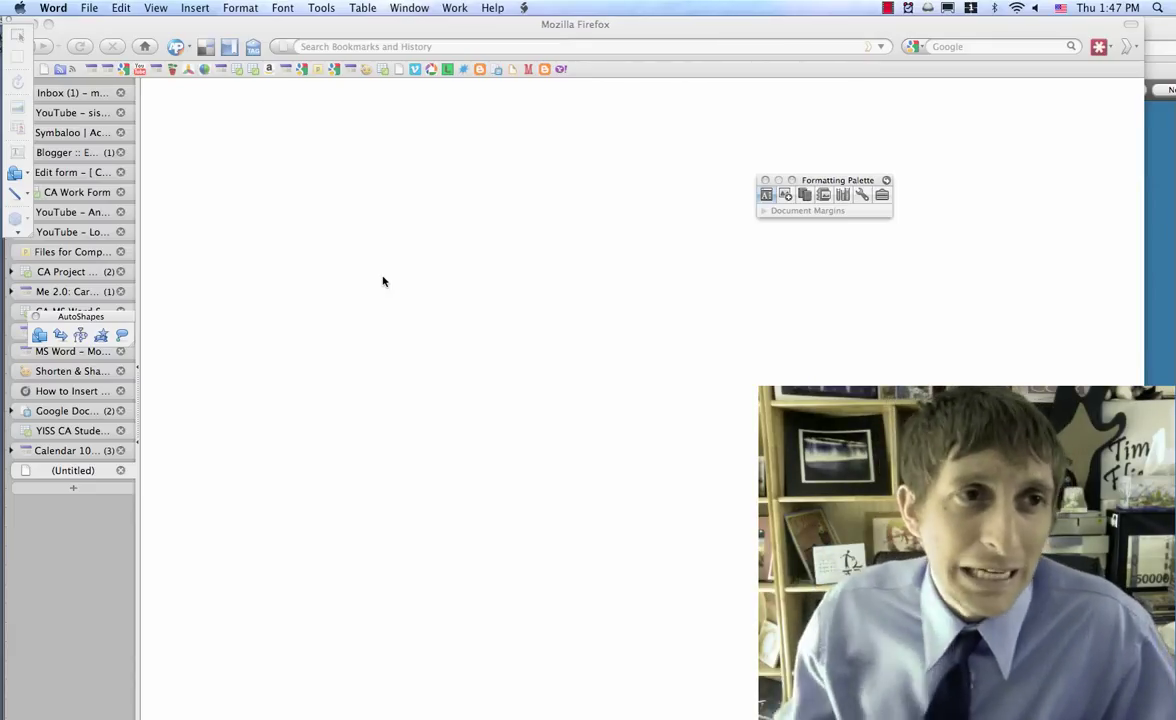
Step: Open and close the File and Apple menus, briefly showing the desktop before restoring Word's windows
left_click(90, 8)
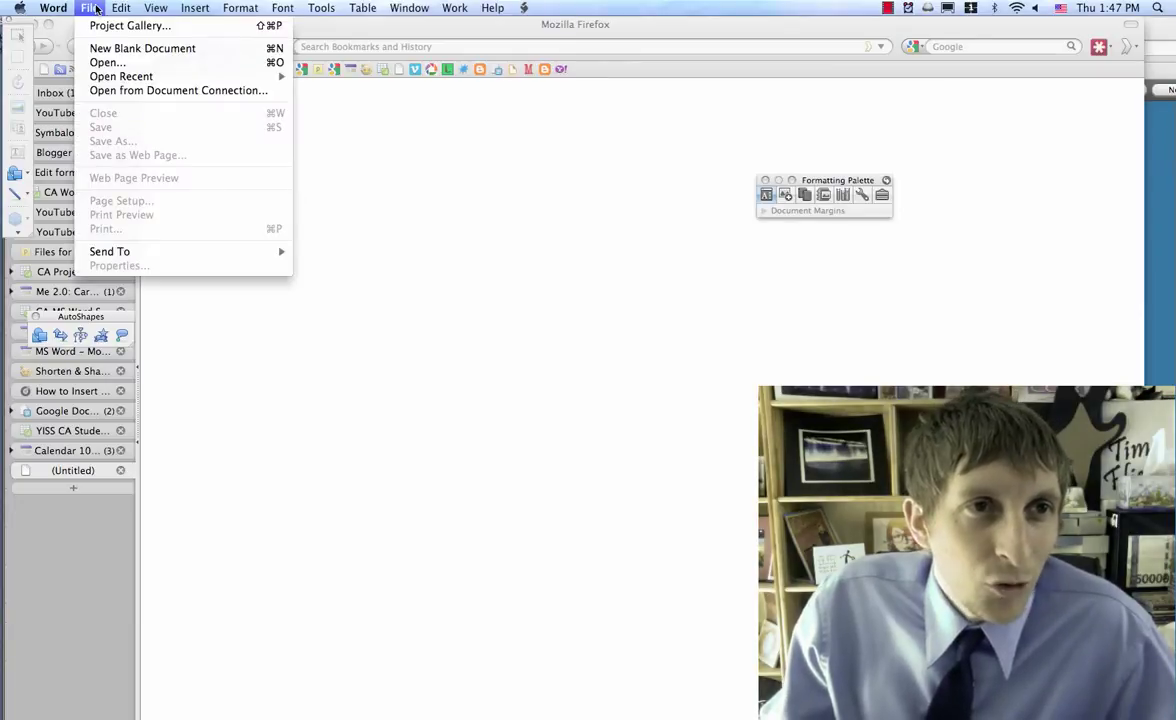
left_click(90, 8)
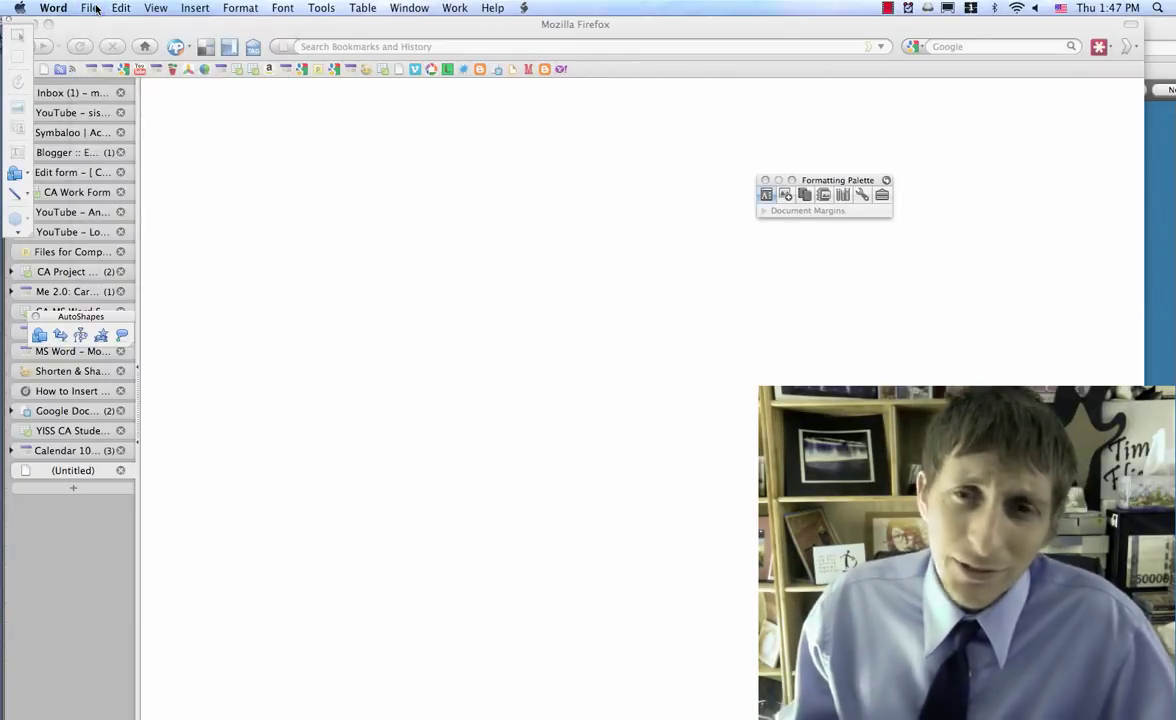
mouse_move(4, 11)
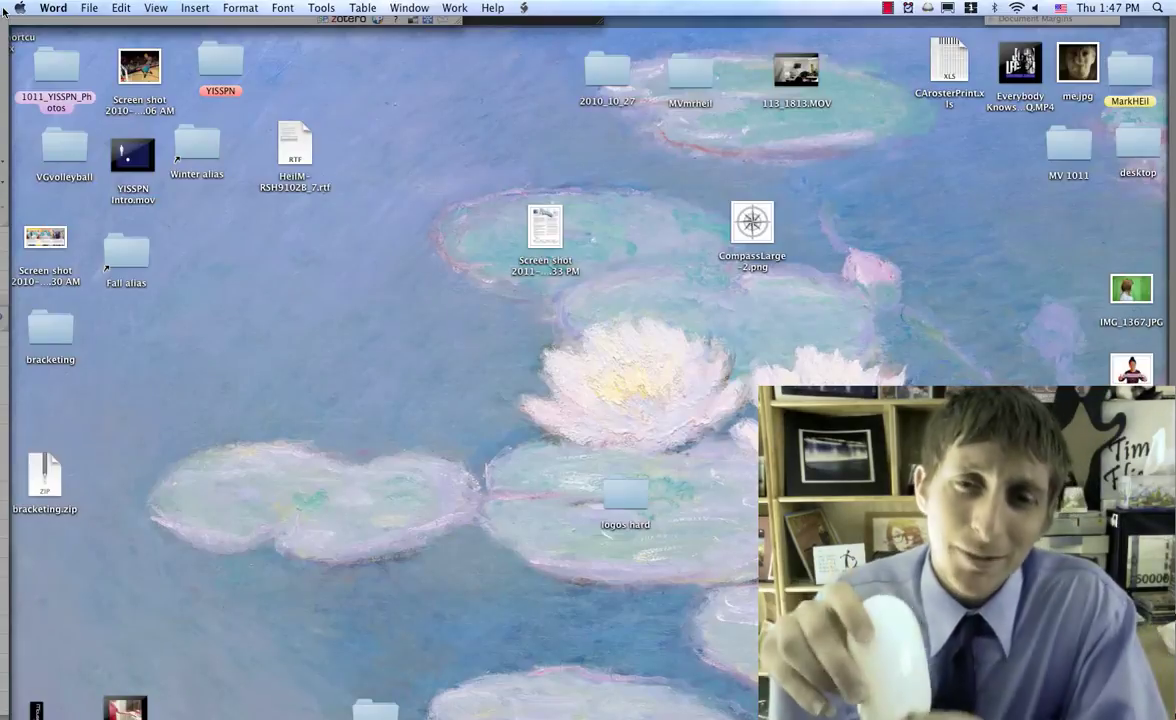
left_click(5, 10)
left_click(5, 10)
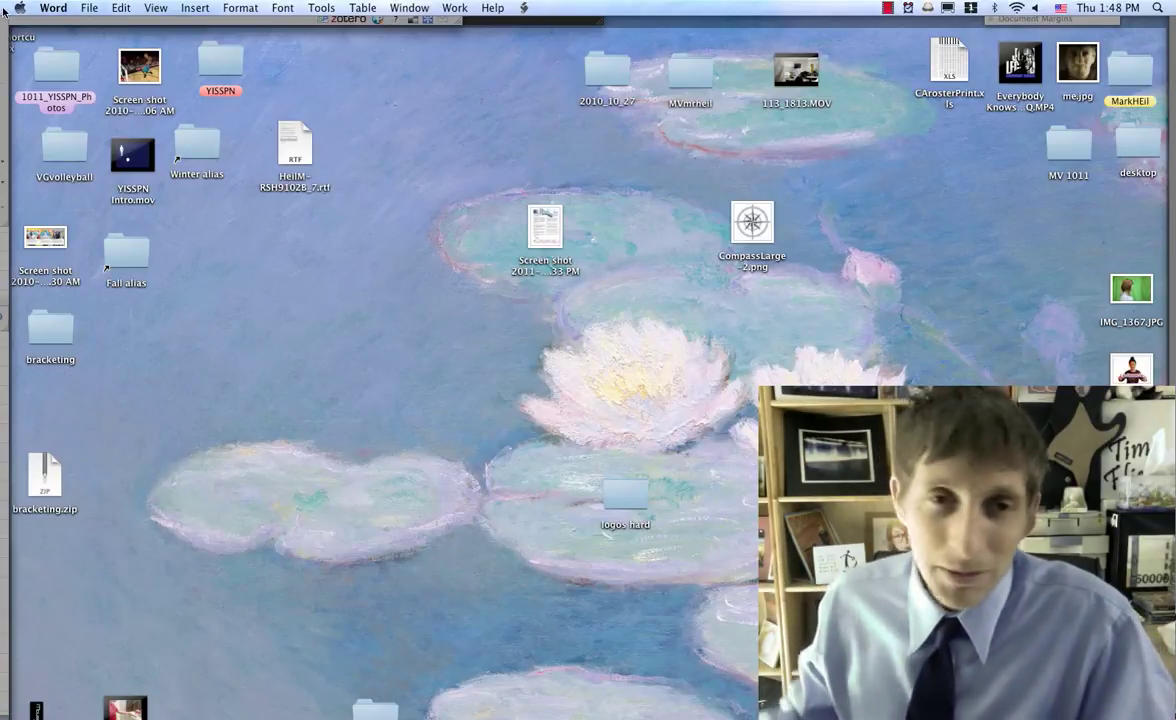
left_click(5, 10)
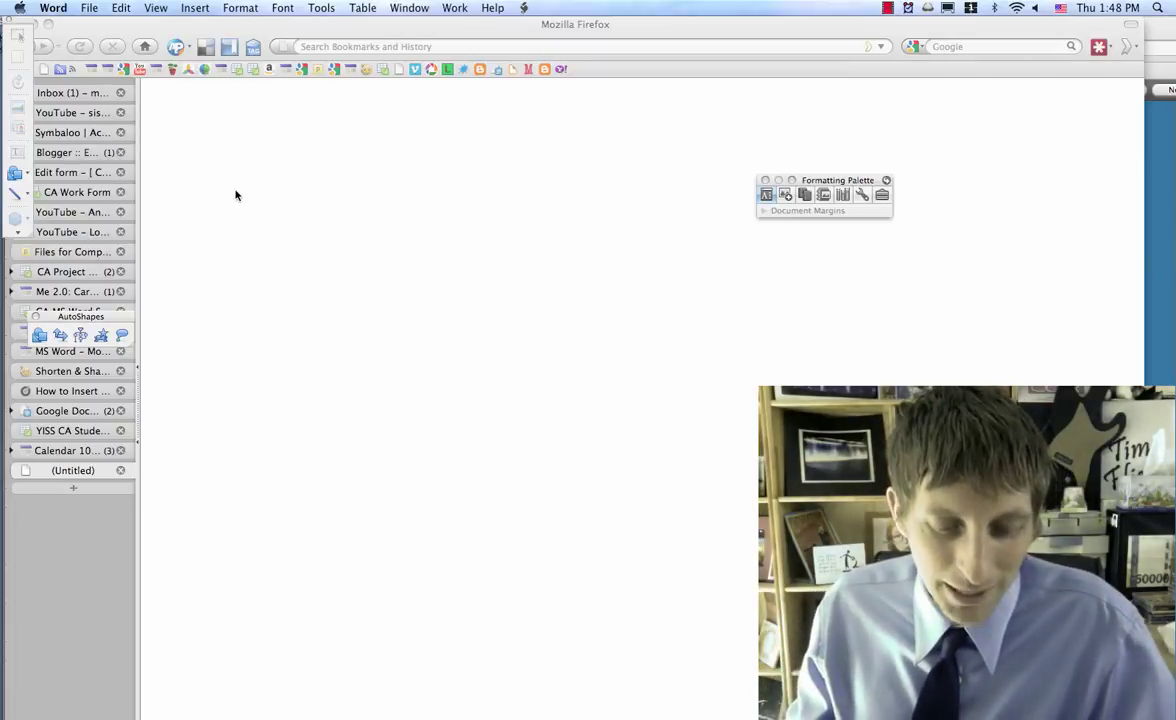
Step: Create a new blank document and close it, then cancel the Open dialog
key("super+n")
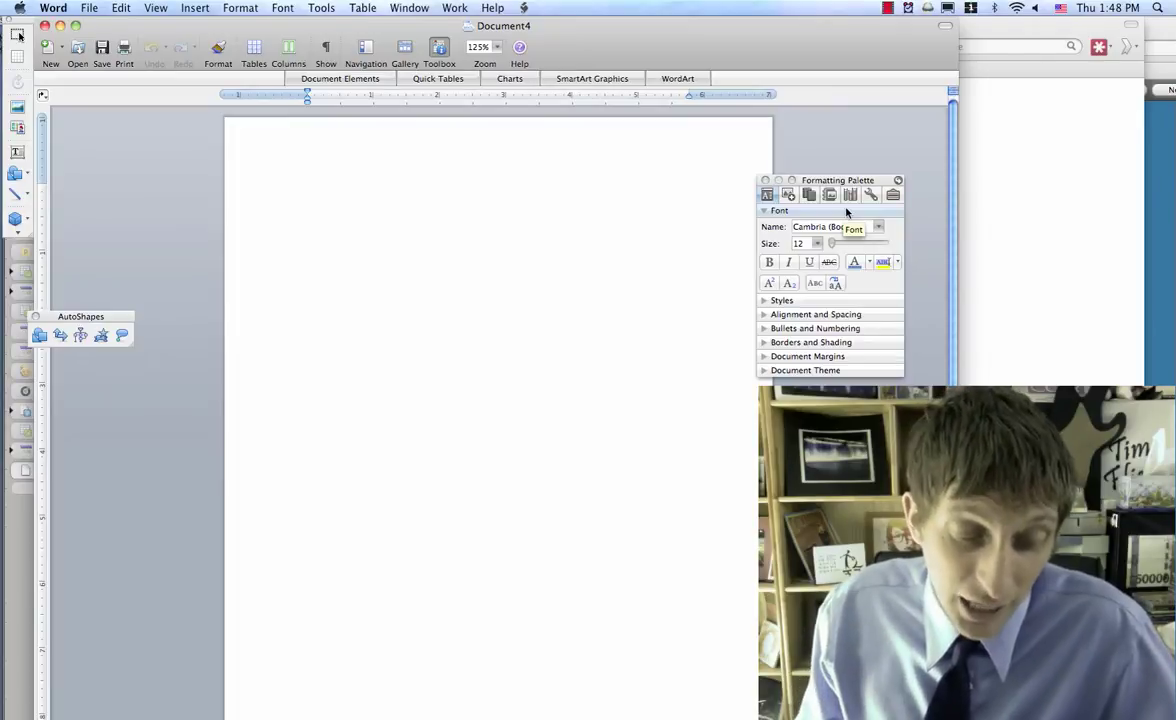
key("super+w")
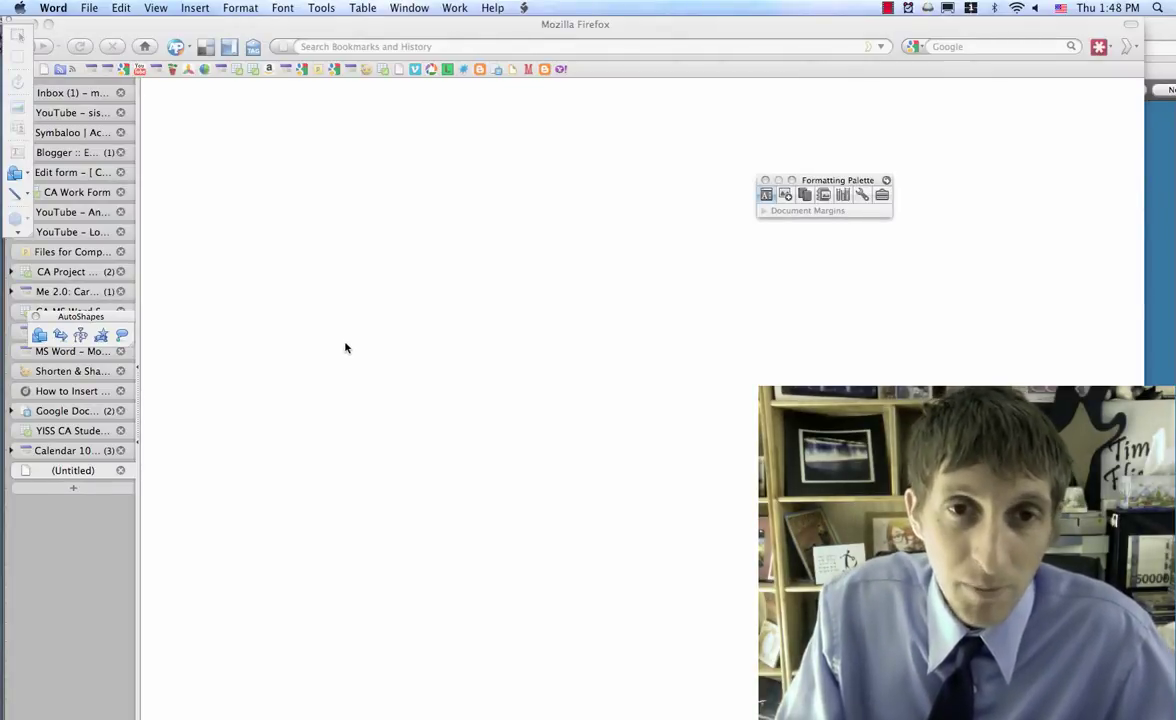
key("super+o")
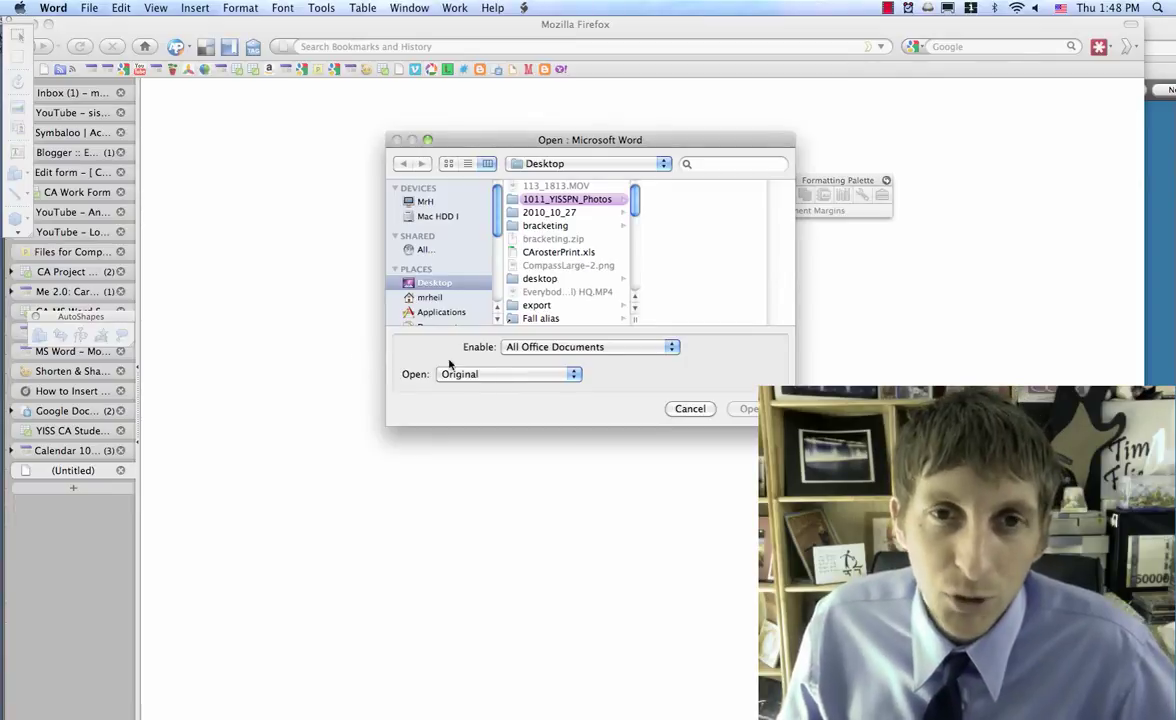
left_click(690, 410)
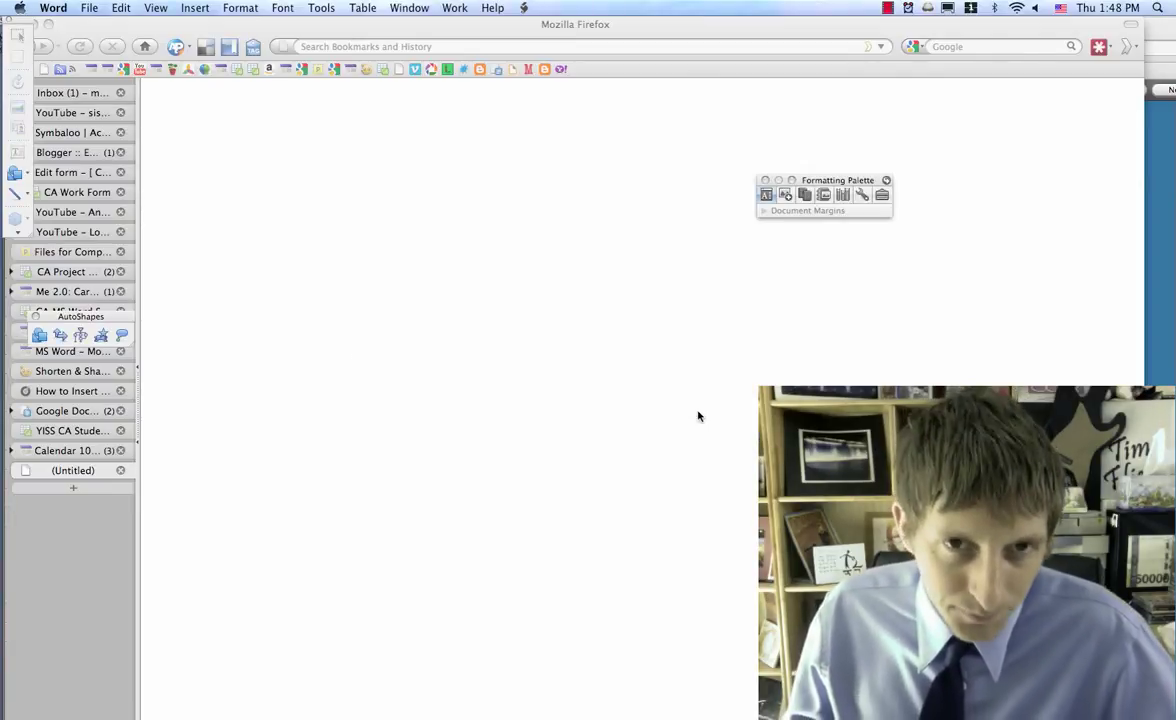
Step: Create a new blank document and paste the Career Plan essay into it
key("super+n")
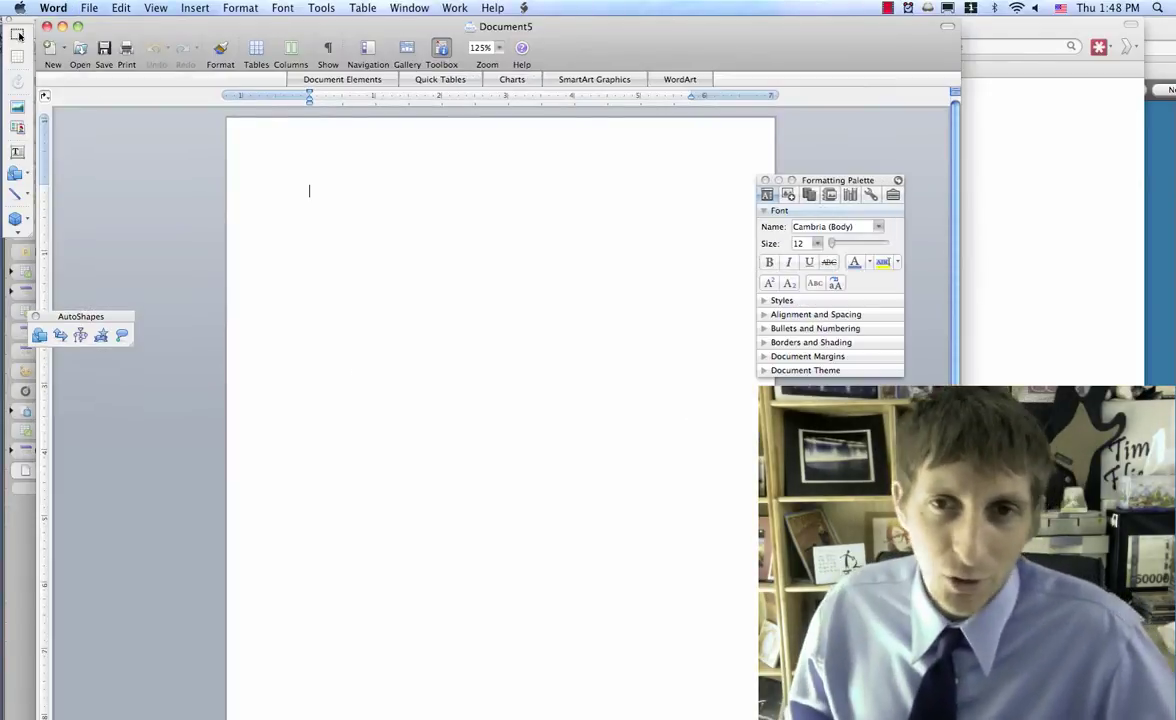
key("super+v")
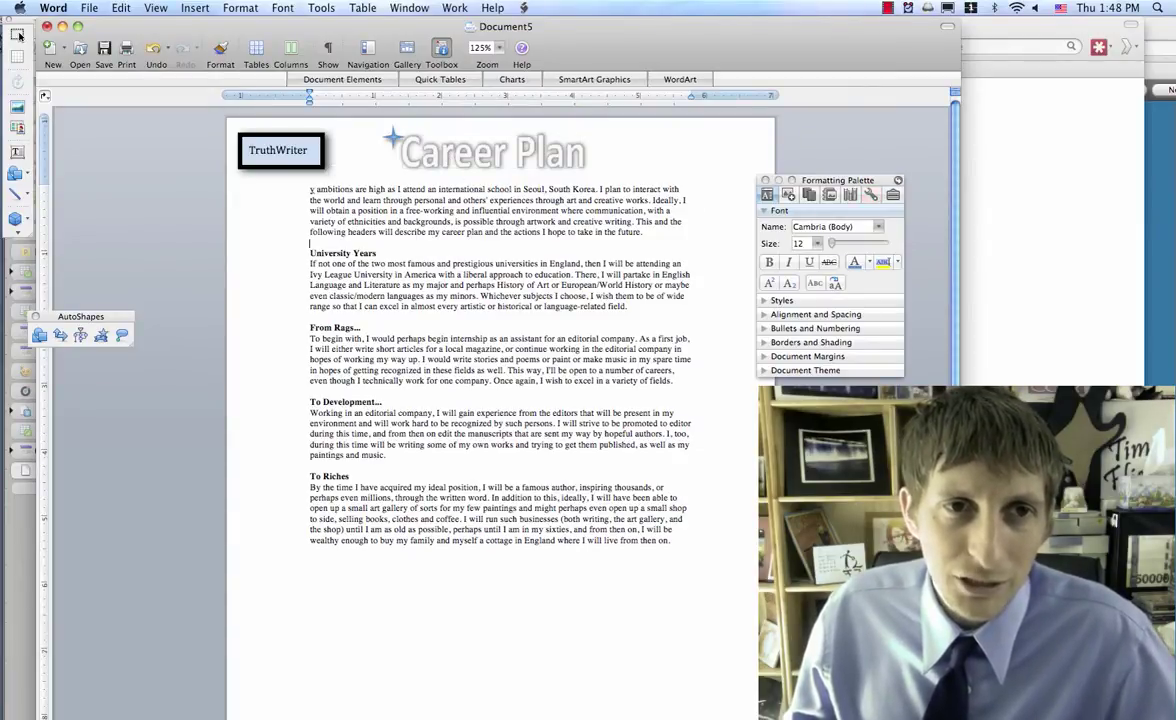
left_click(310, 243)
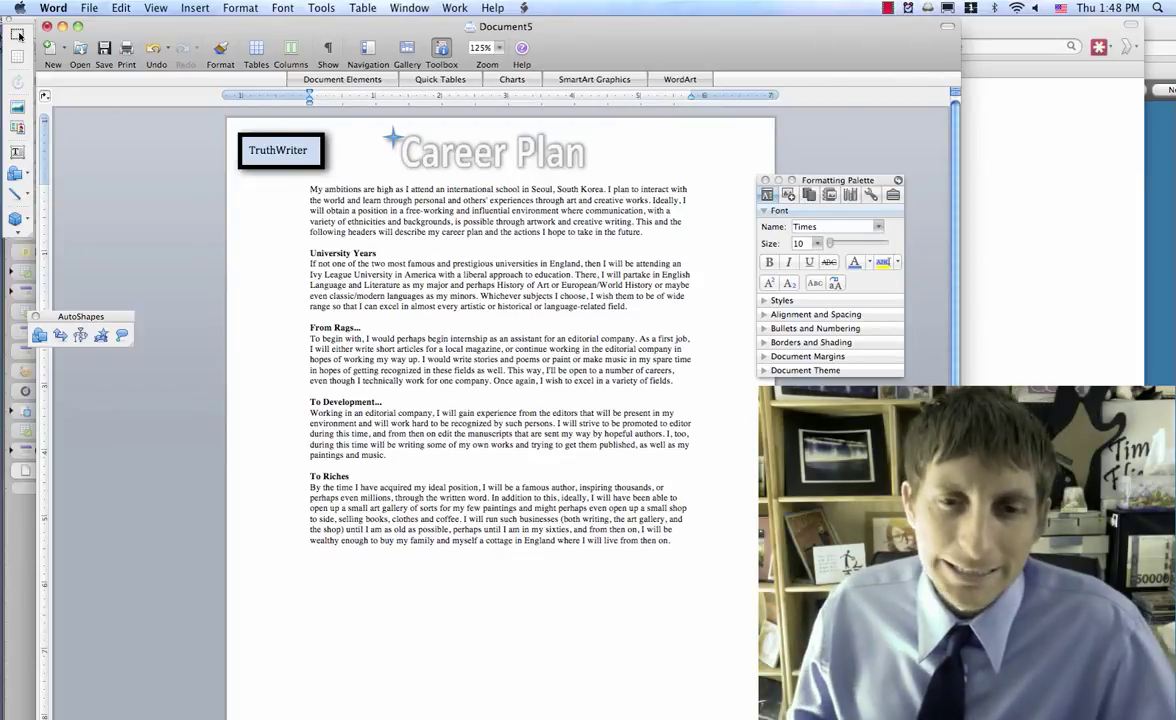
Step: Lay the whole essay out in two columns, then glance at Excel and return
key("super+a")
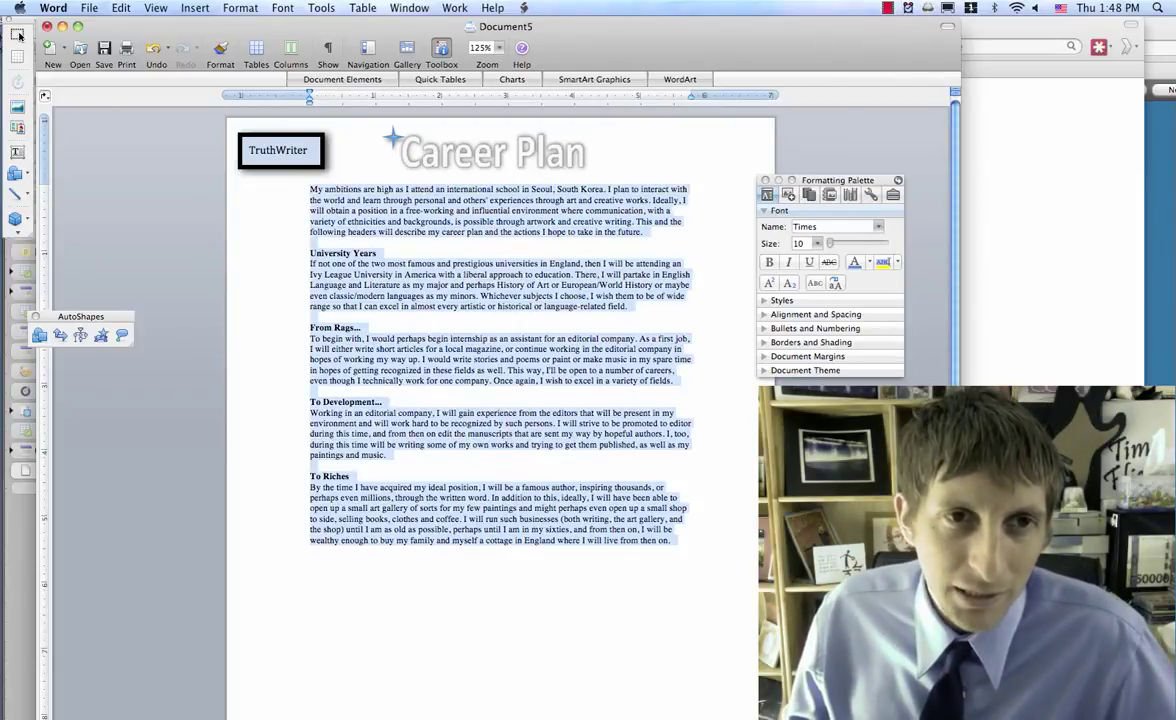
left_click(290, 48)
left_click(282, 80)
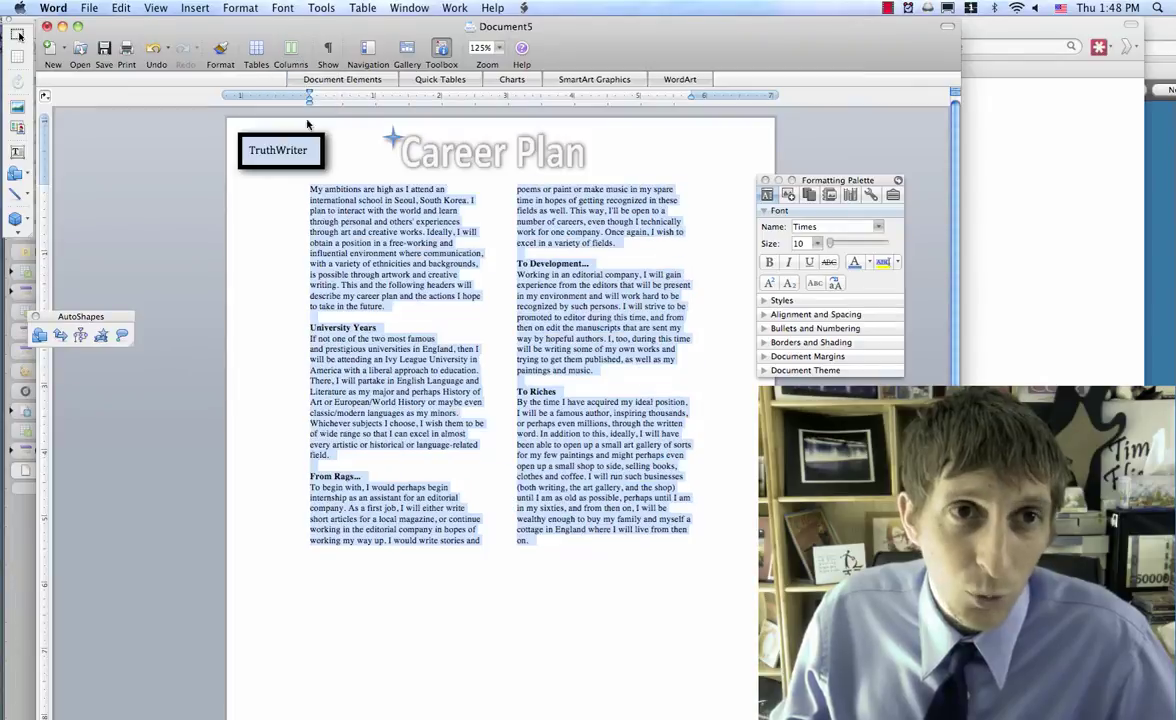
left_click(403, 370)
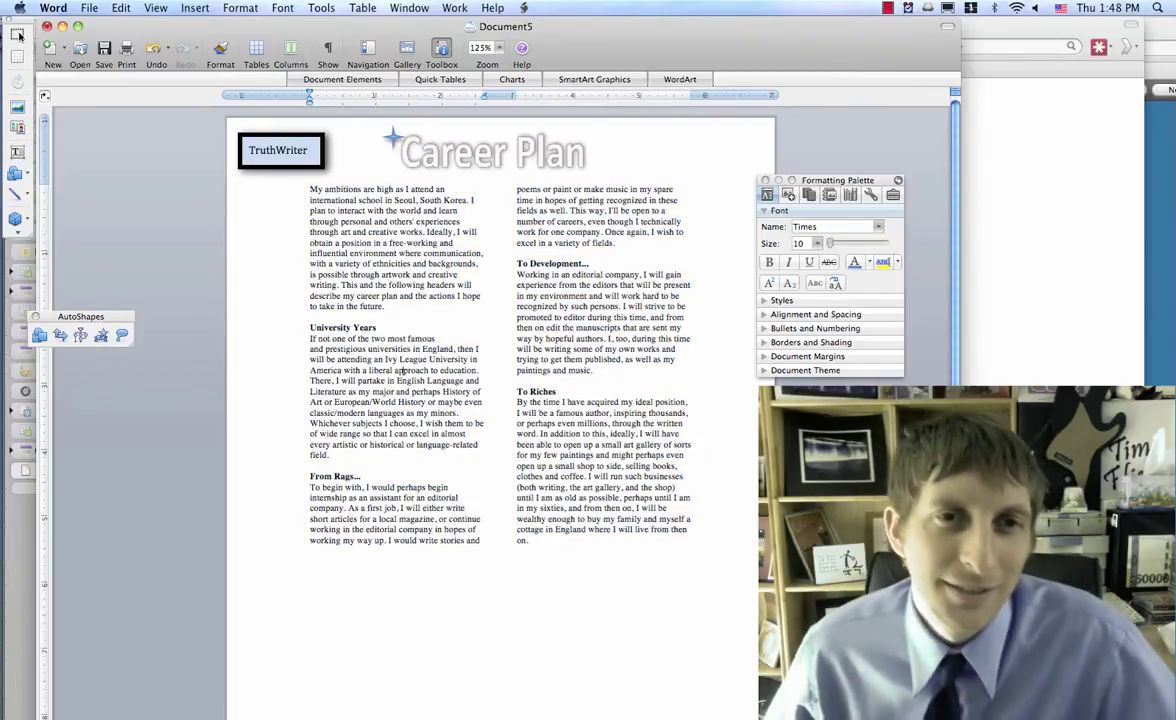
key("super+Tab")
key("super+Tab")
key("super+Tab")
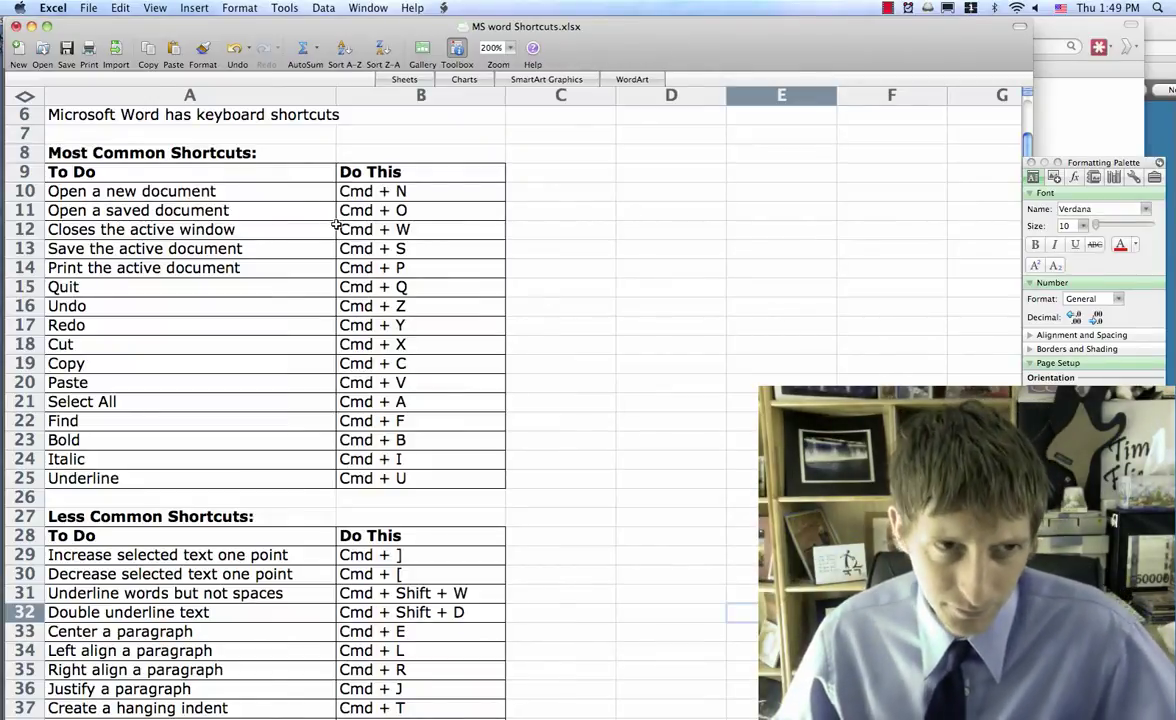
key("super+Tab")
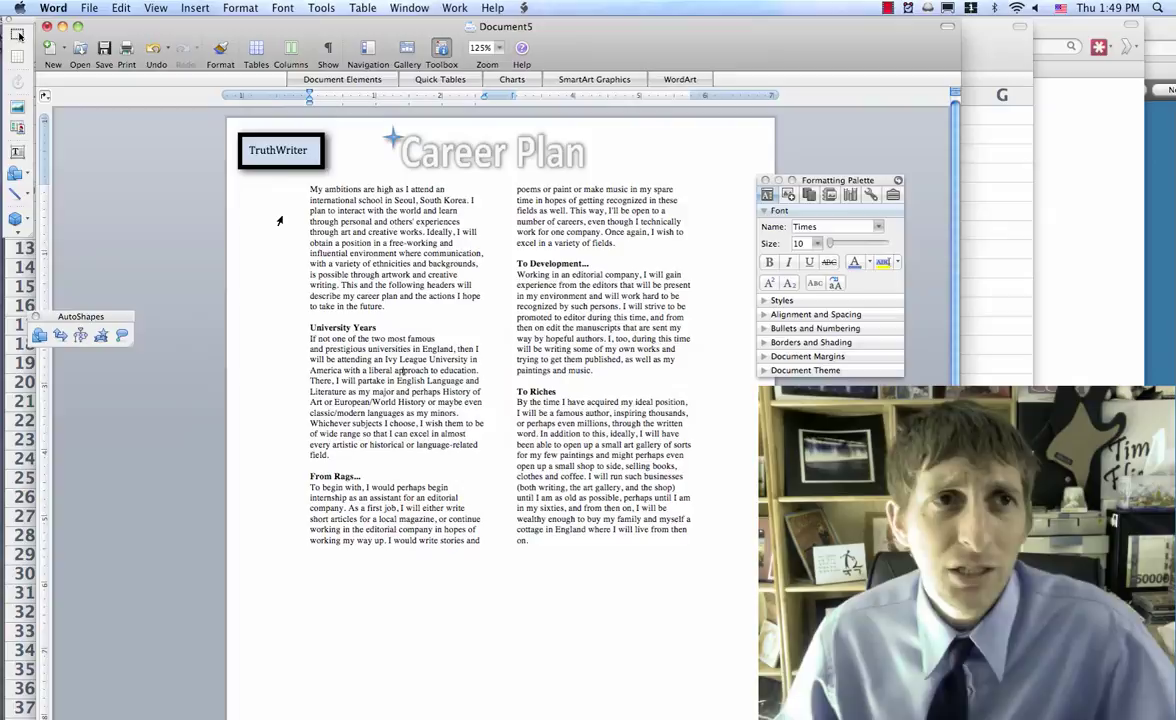
left_click(92, 8)
mouse_move(66, 10)
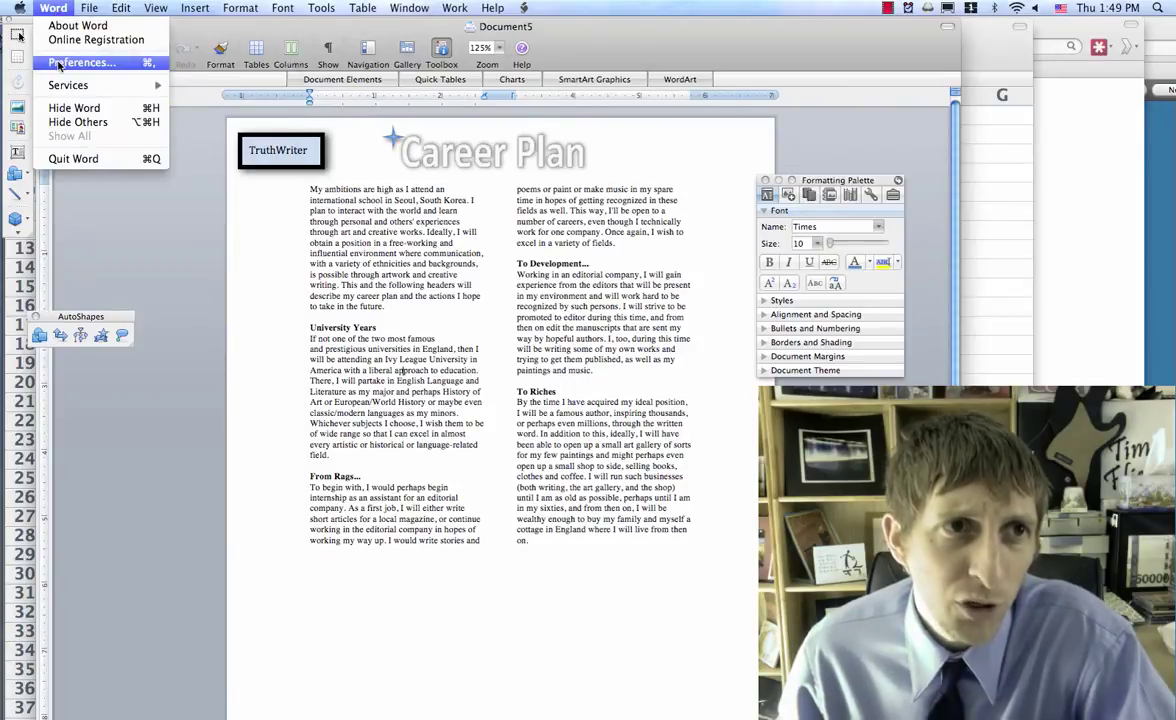
left_click(59, 65)
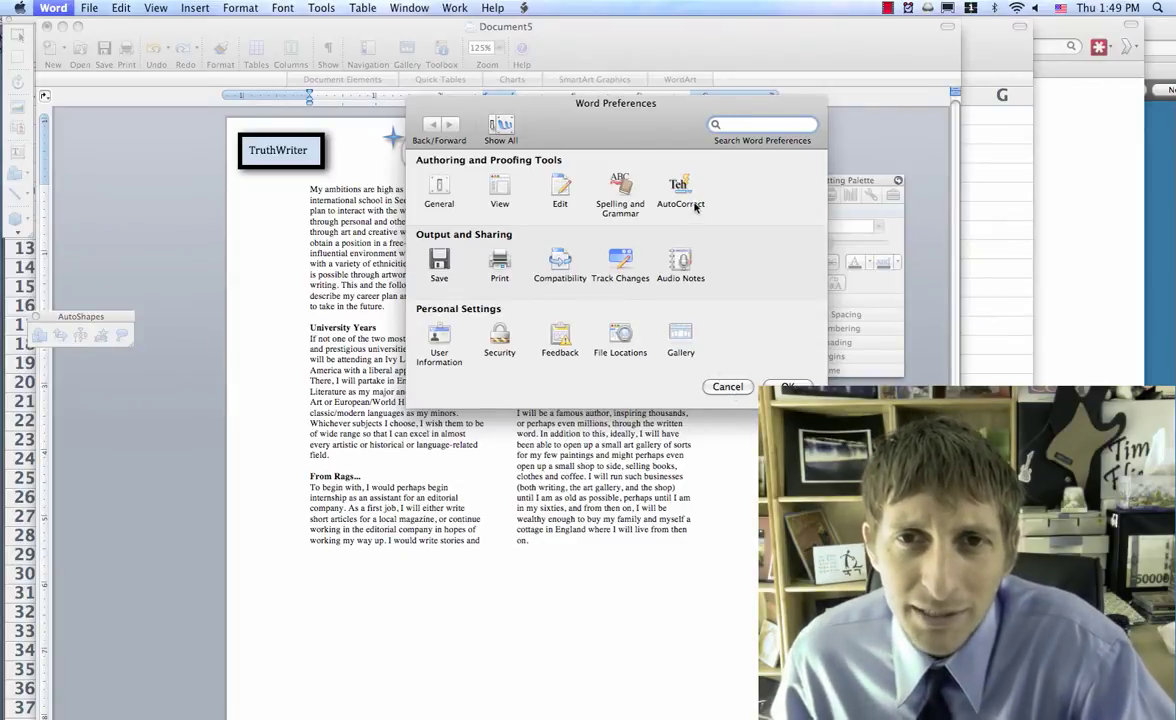
left_click(727, 387)
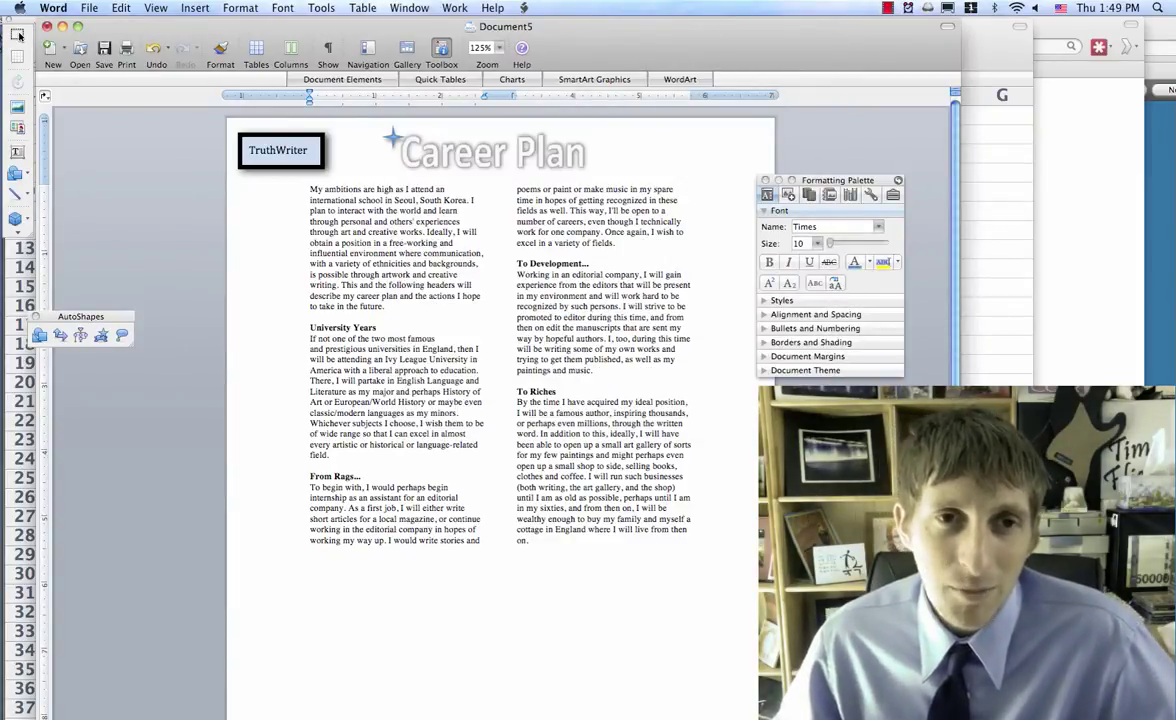
key("super+s")
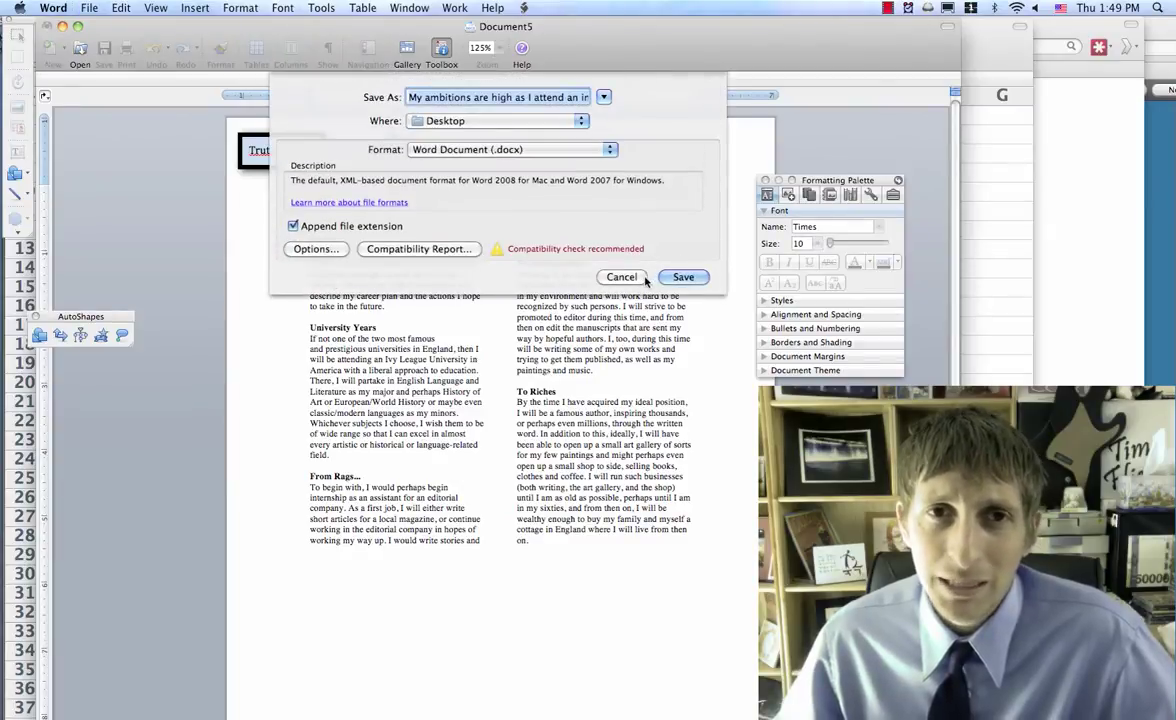
left_click(621, 277)
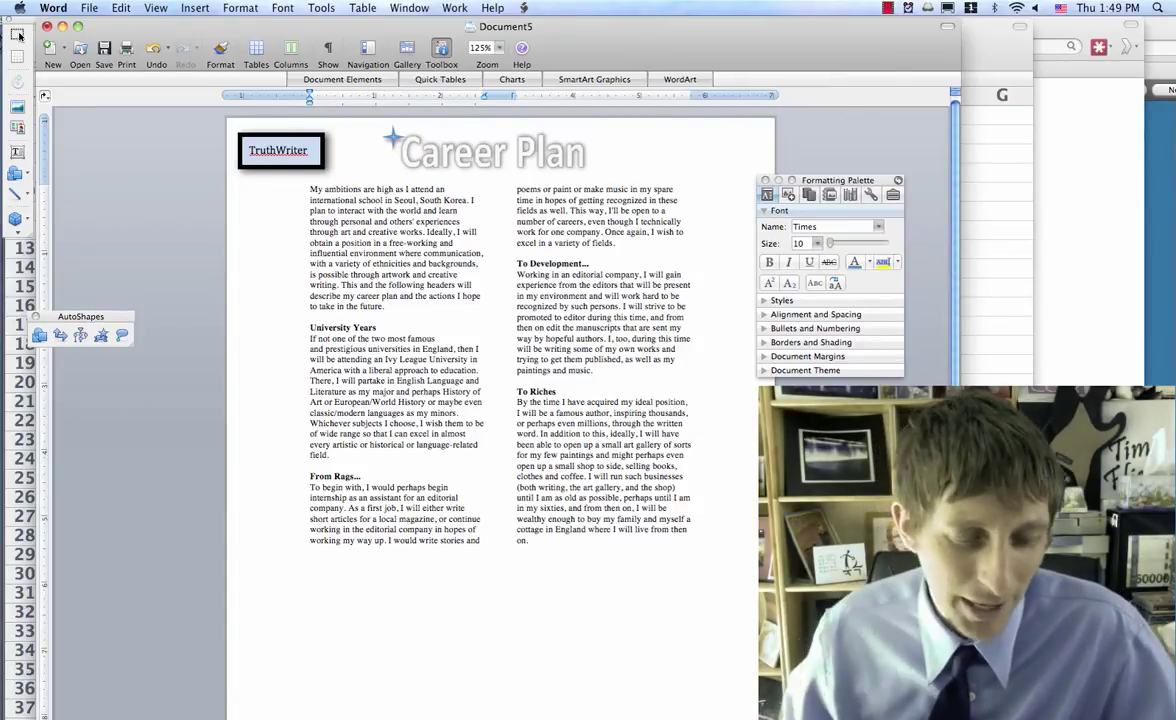
key("super+Tab")
Step: Switch to the Excel shortcuts spreadsheet and back to the Career Plan document
key("super+Tab")
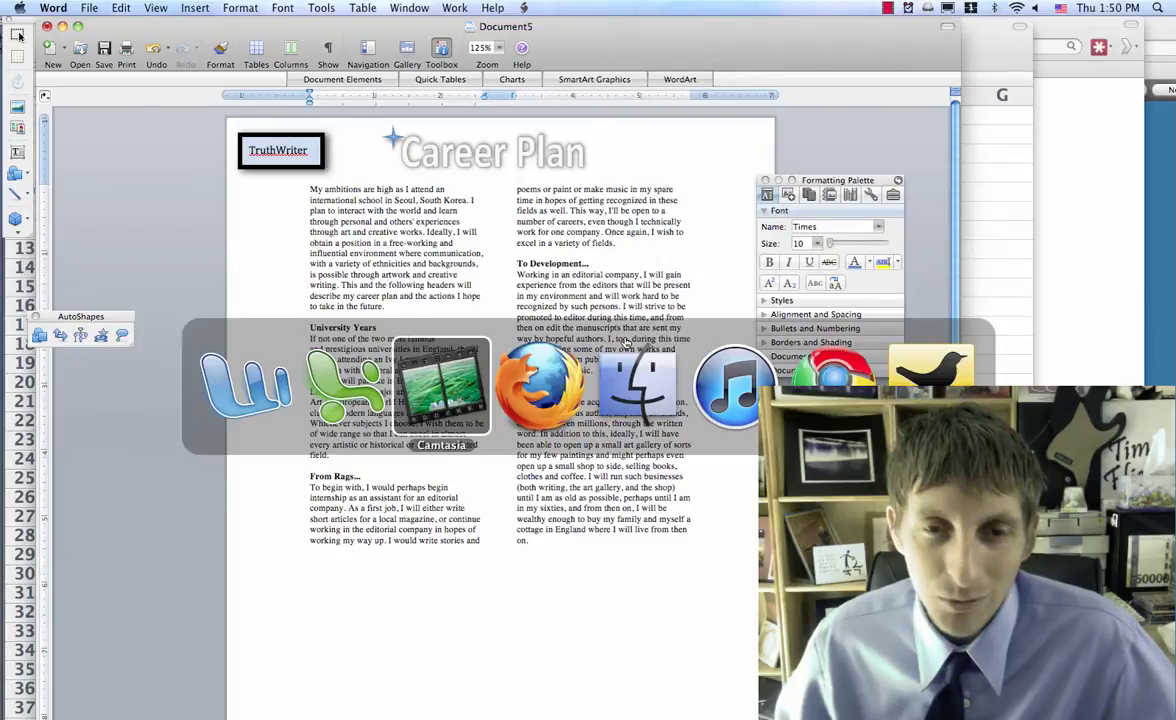
key("super+Tab")
key("super+Tab")
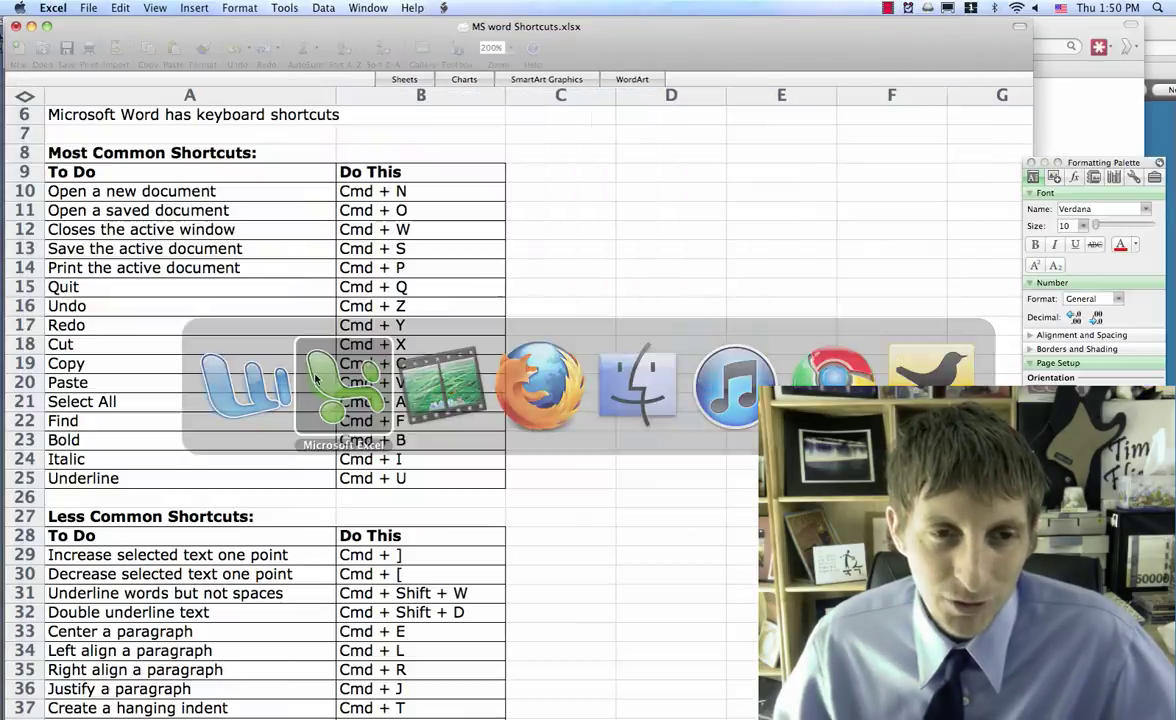
left_click(315, 378)
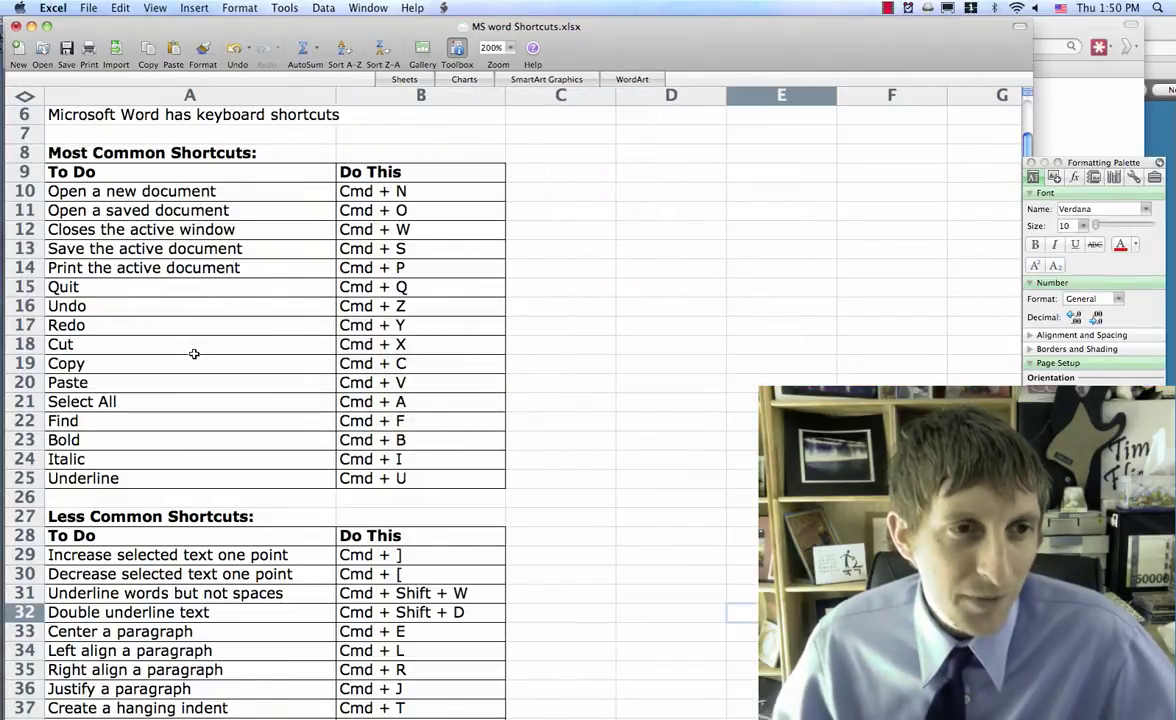
key("super+Tab")
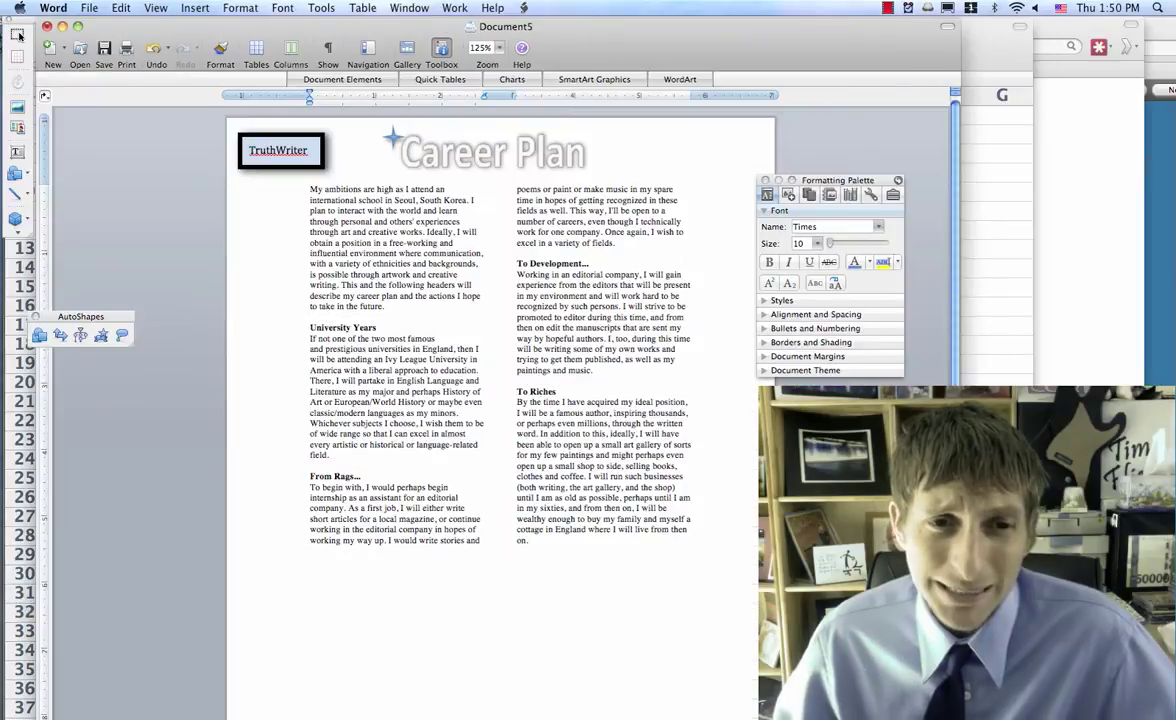
Step: Select the University Years paragraph, then delete all the text and undo to restore it
triple_click(370, 398)
left_click(403, 432)
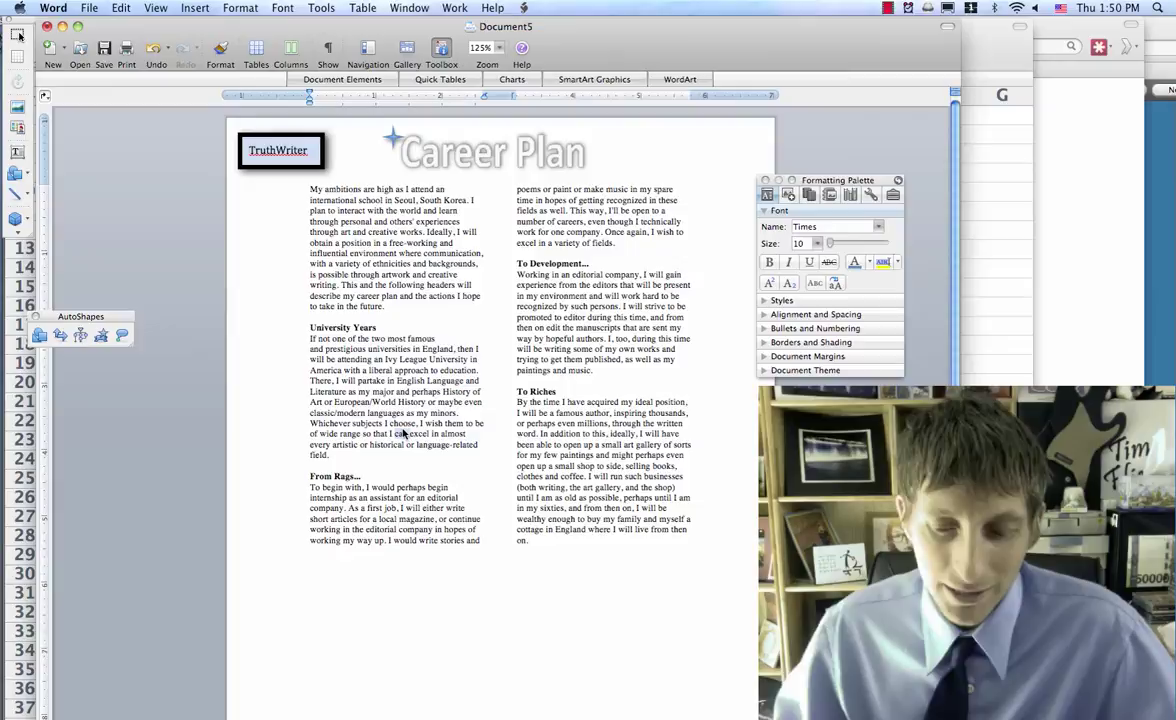
key("super+a")
key("Delete")
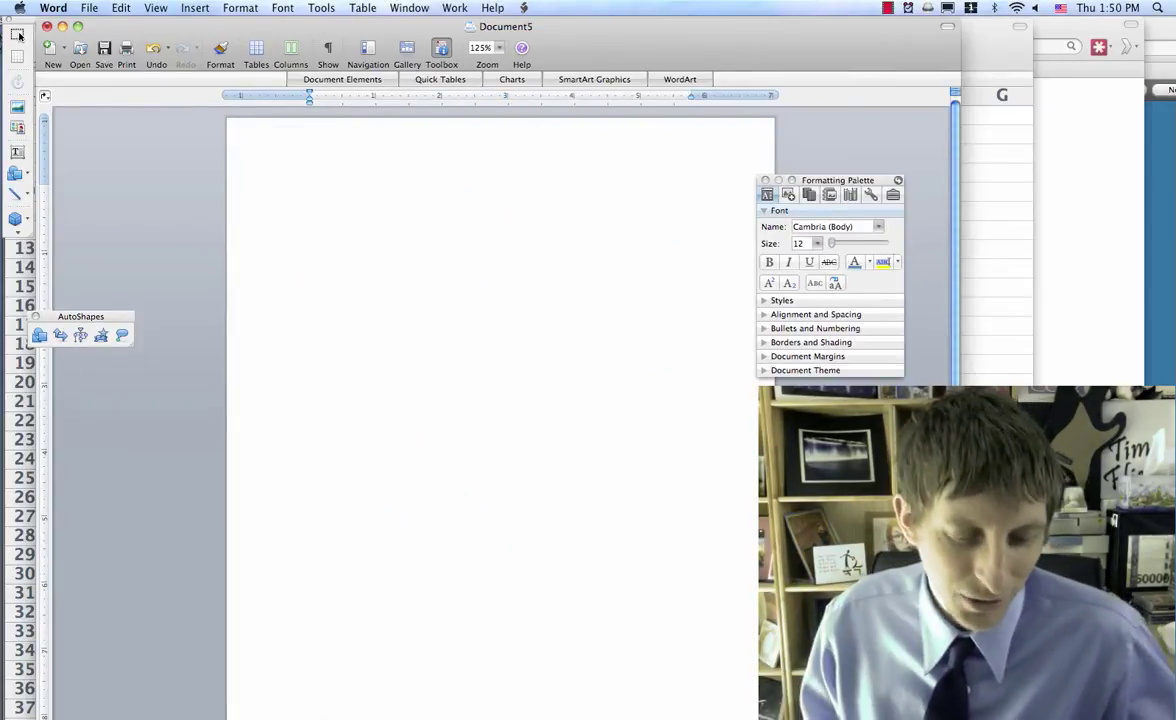
key("super+z")
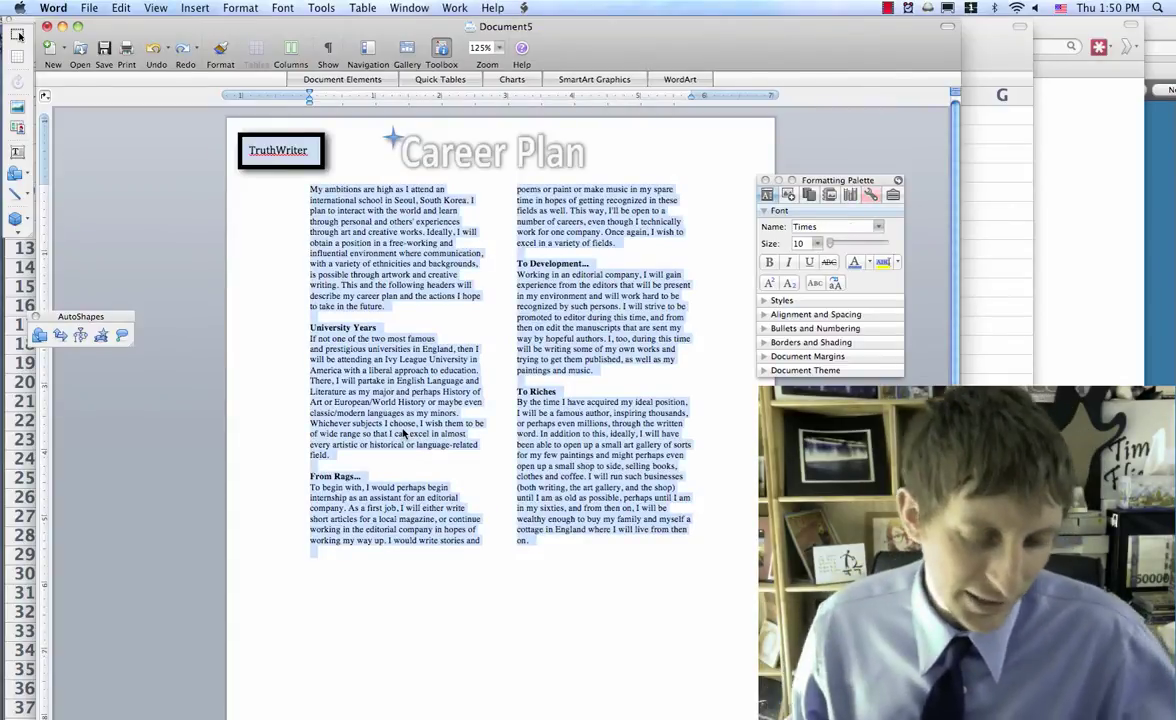
left_click(365, 369)
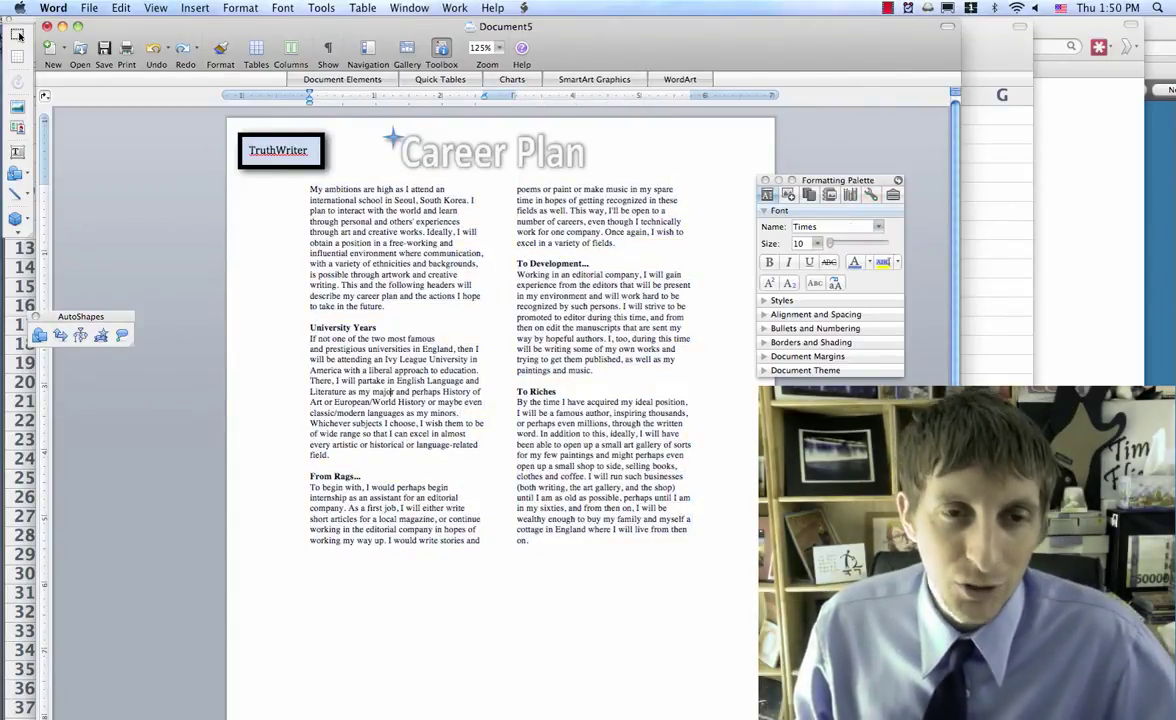
Step: Delete the sentence about majors in University Years, undo, redo, and undo again
left_click_drag(366, 369, 443, 401)
key("Delete")
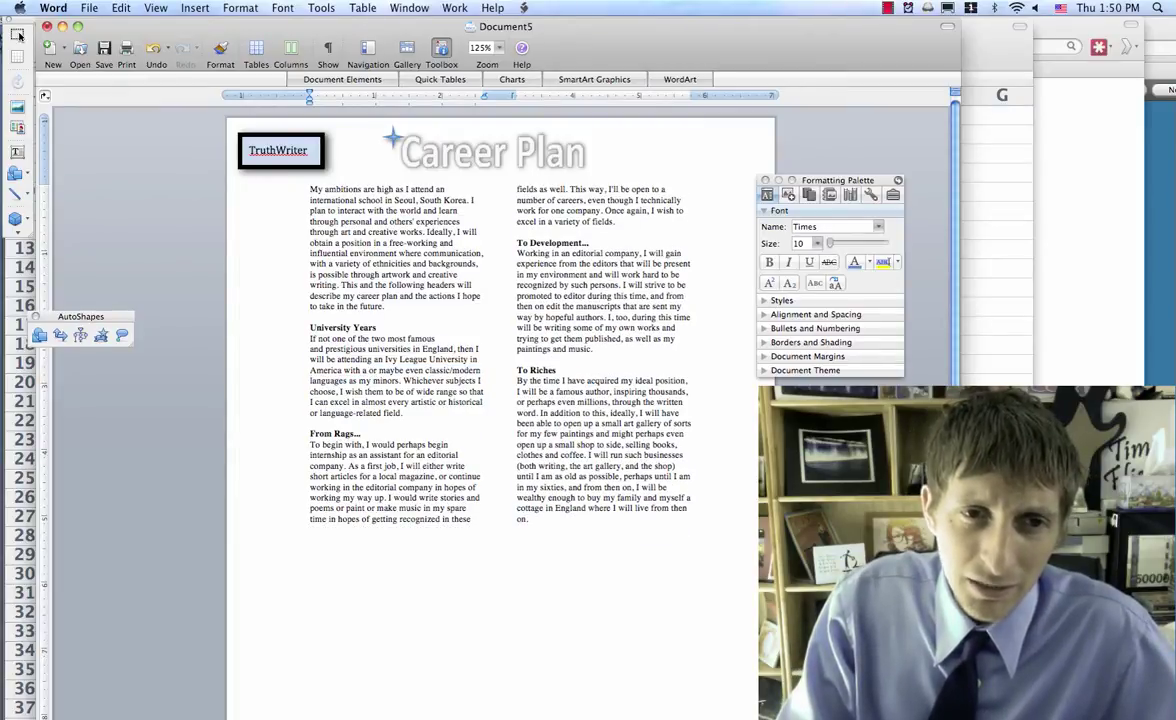
key("super+z")
key("super+c")
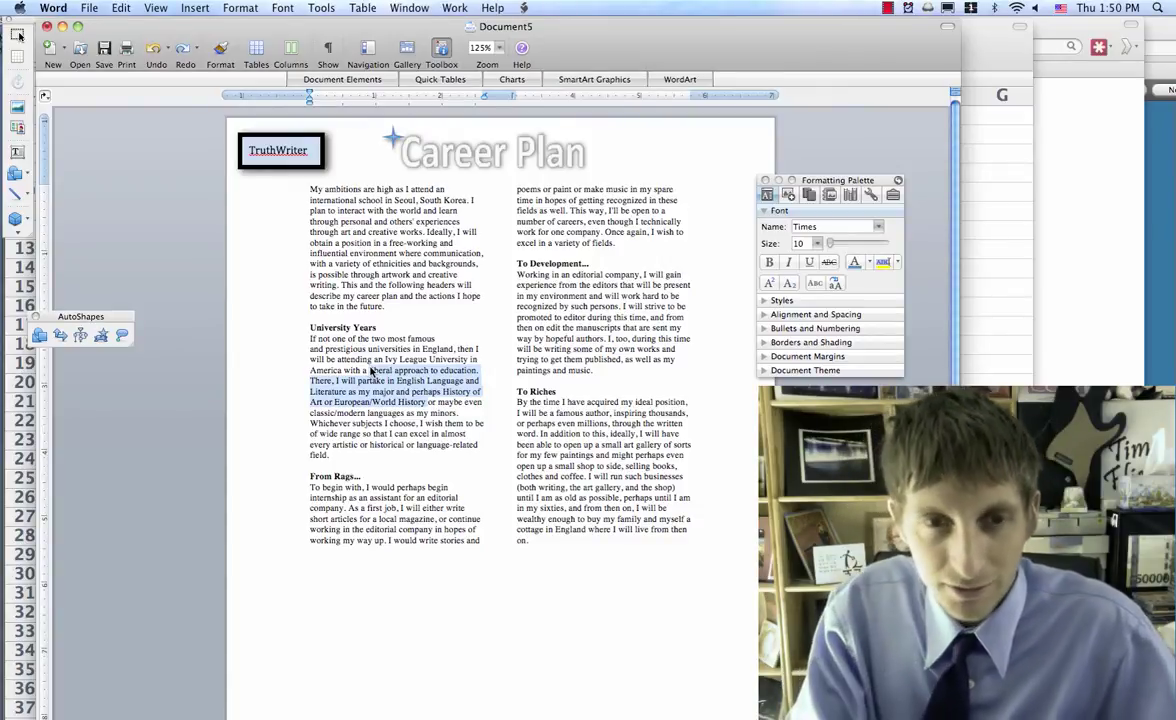
key("super+y")
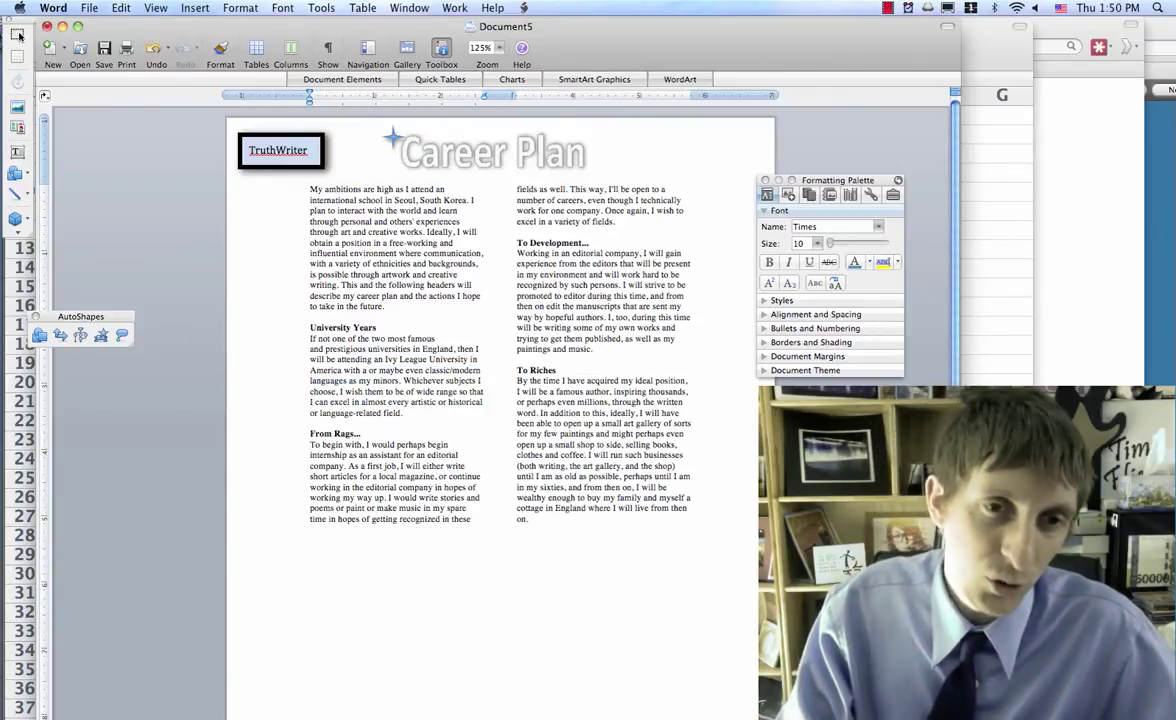
key("super+z")
Step: Paste the copied majors passage at the document's end and undo it, toggling to Excel around it
key("super+Tab")
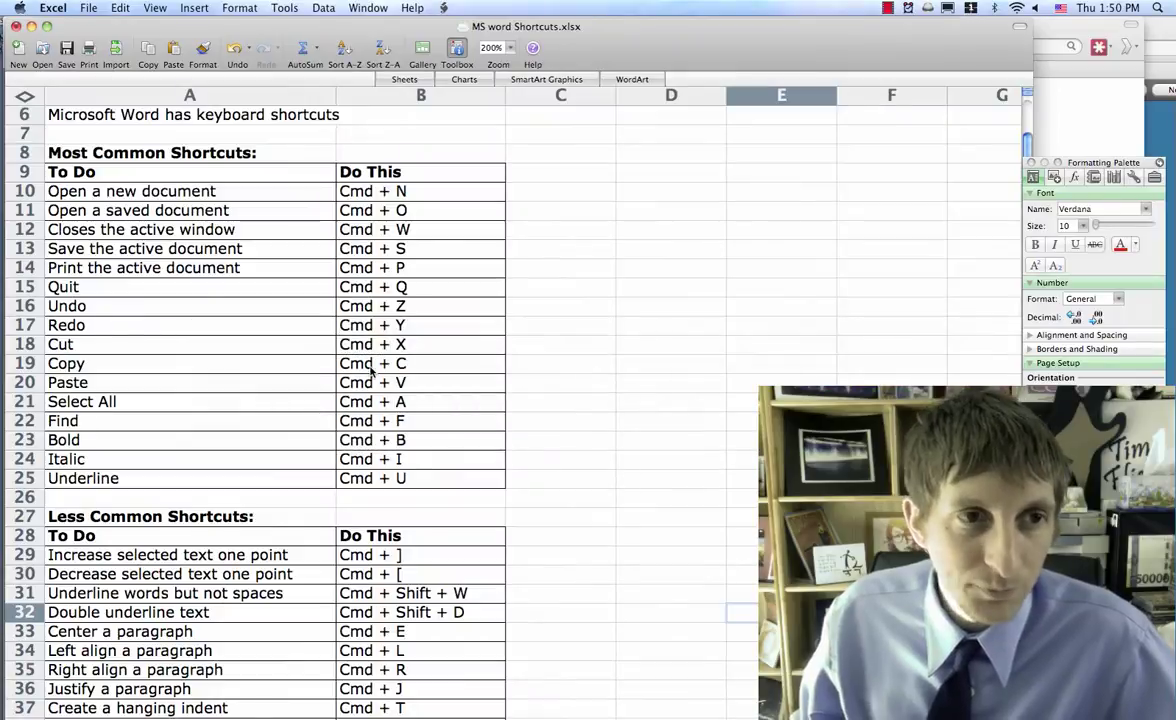
key("super+Tab")
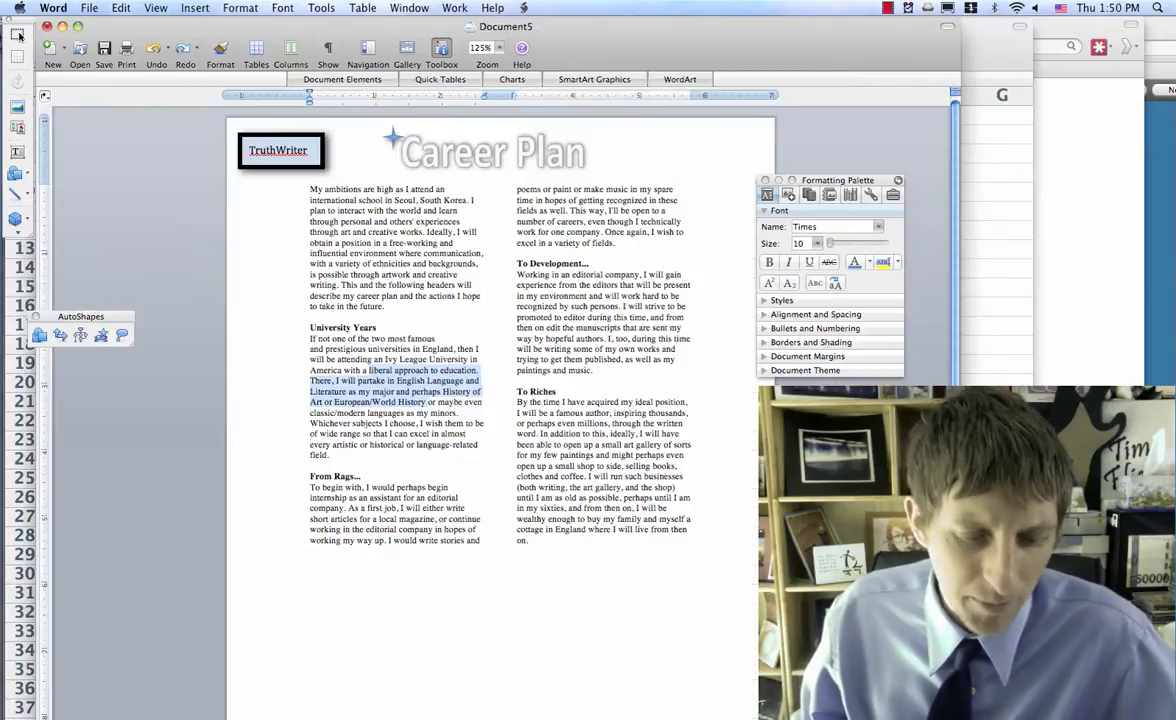
key("Right")
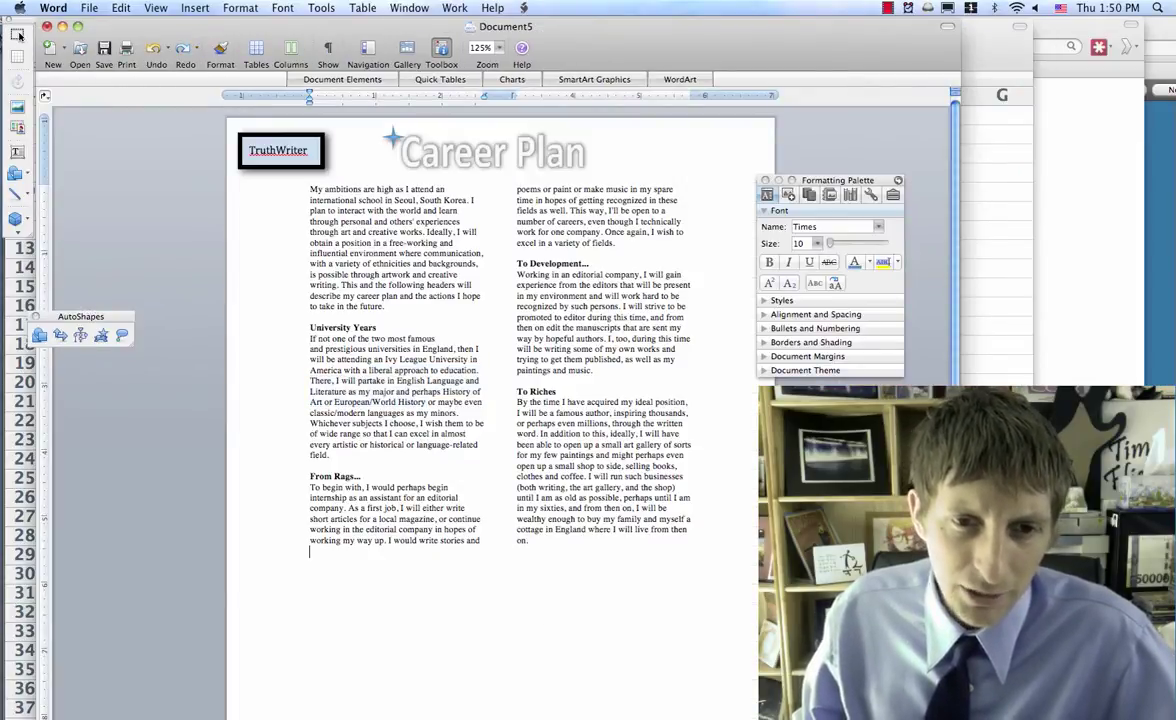
key("super+v")
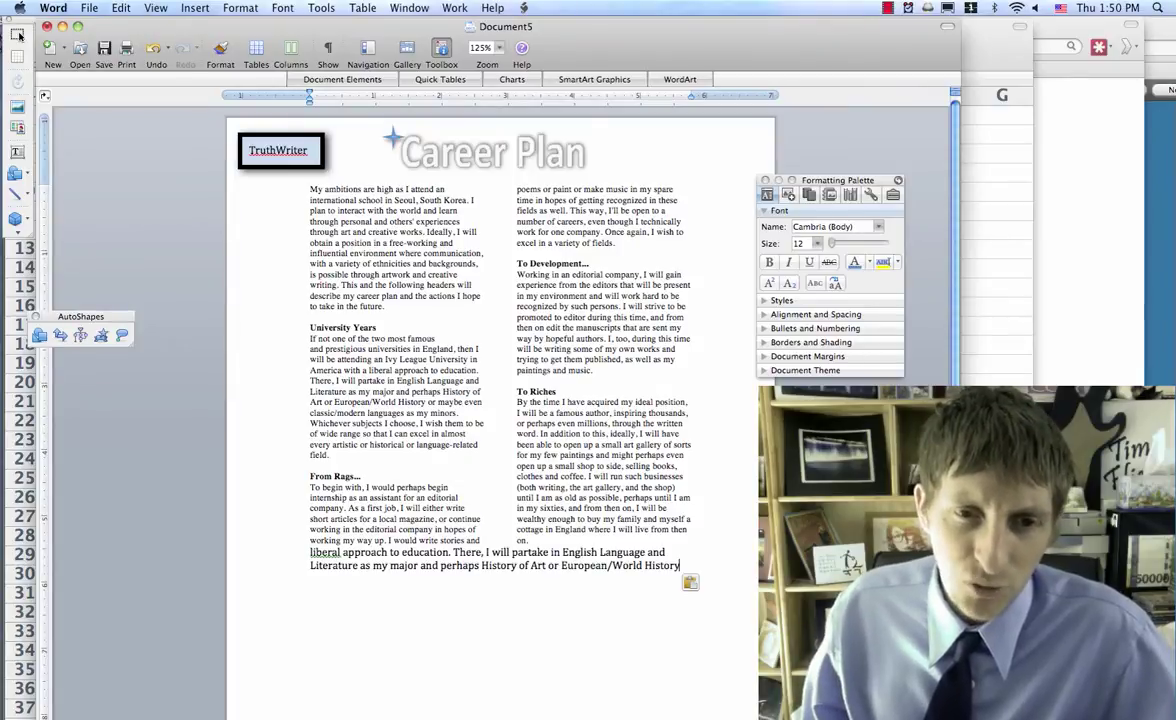
key("super+z")
key("super+Tab")
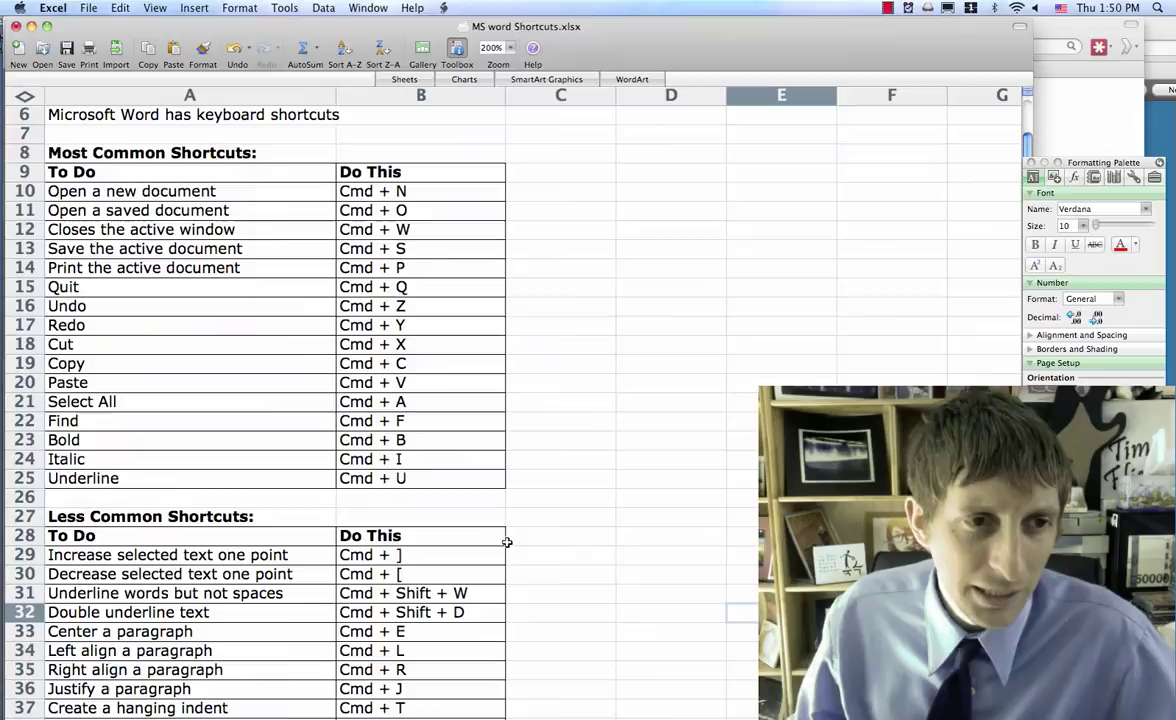
key("super+Tab")
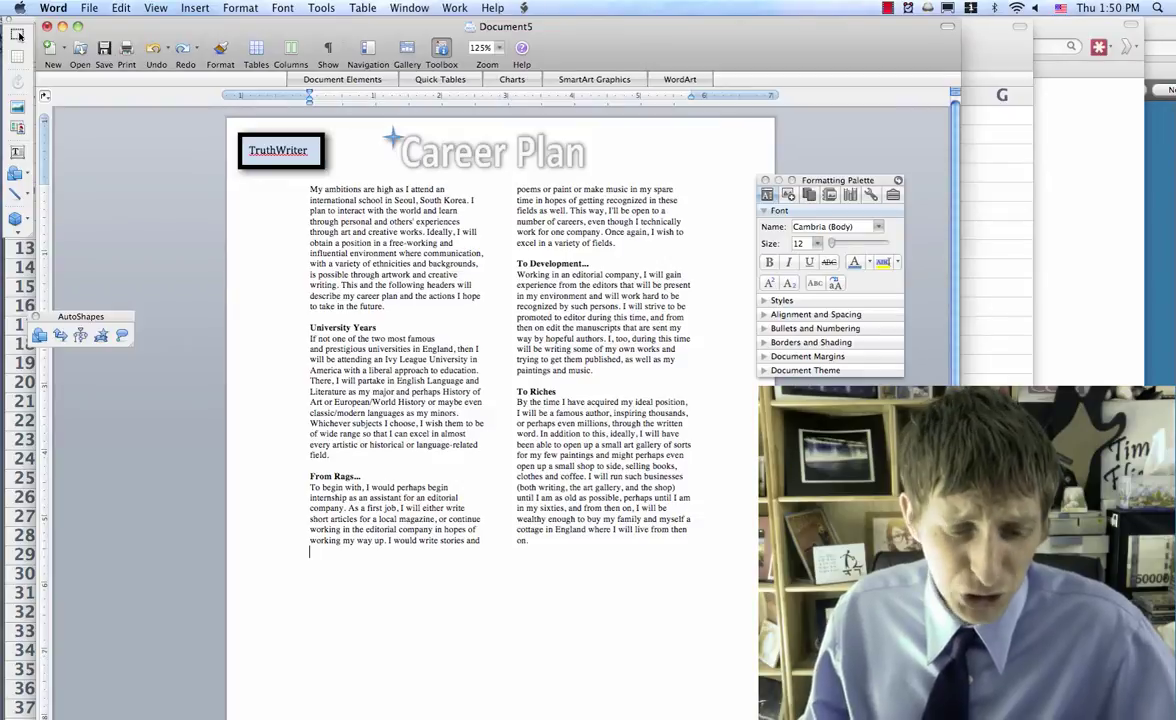
Step: Find 'university' to reach the University Years heading, then switch to the Excel shortcut sheet
key("super+f")
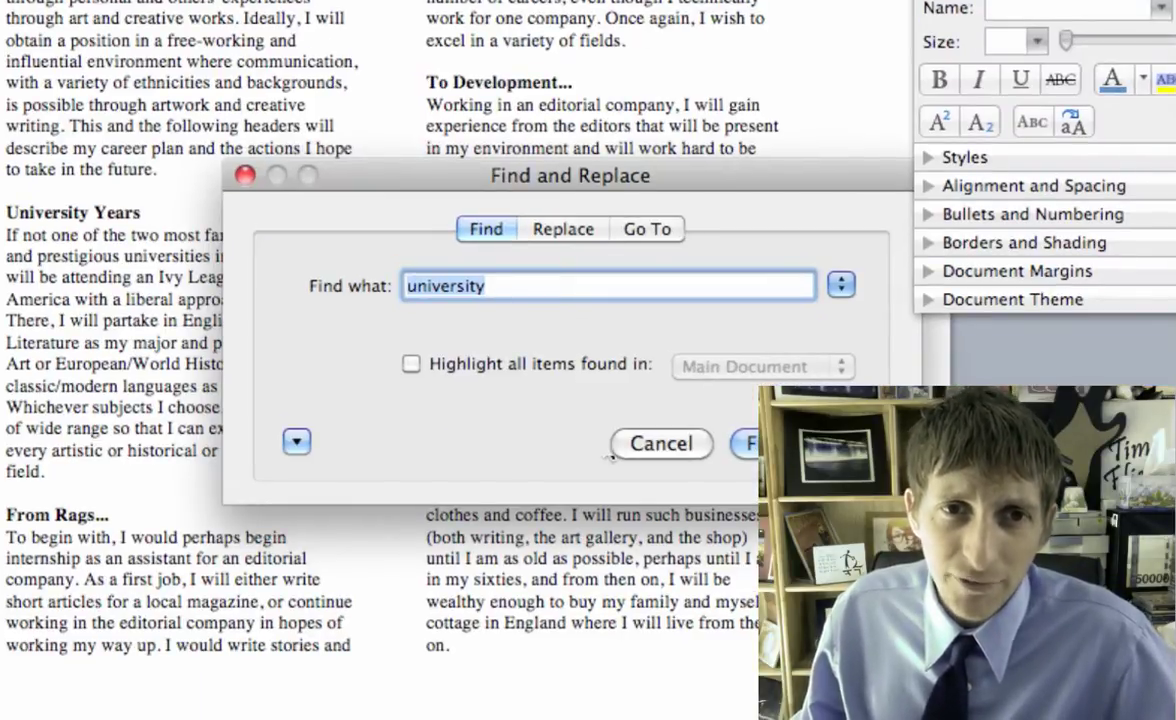
key("Return")
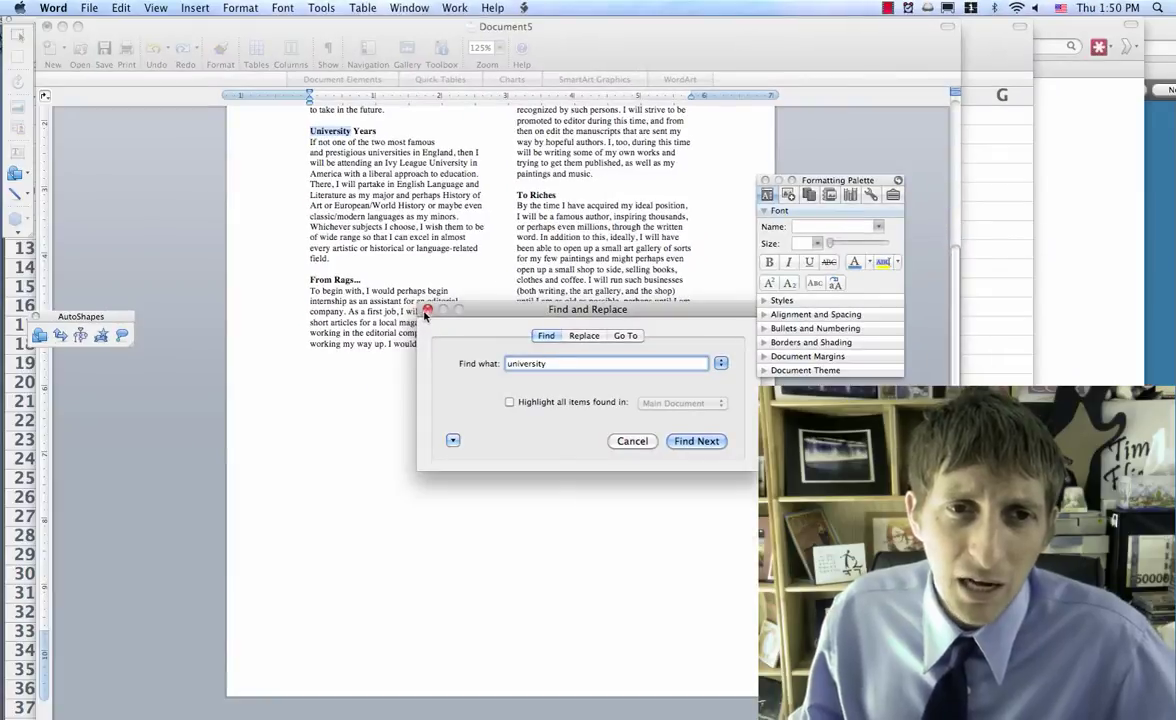
left_click(427, 310)
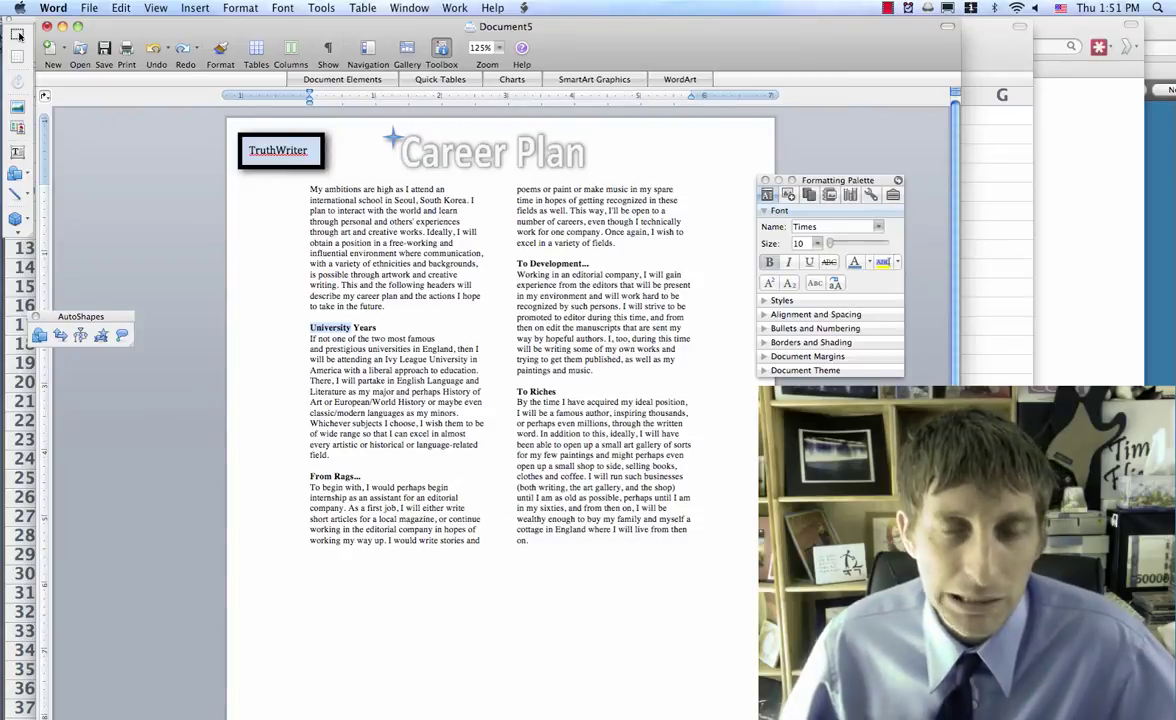
key("super+Tab")
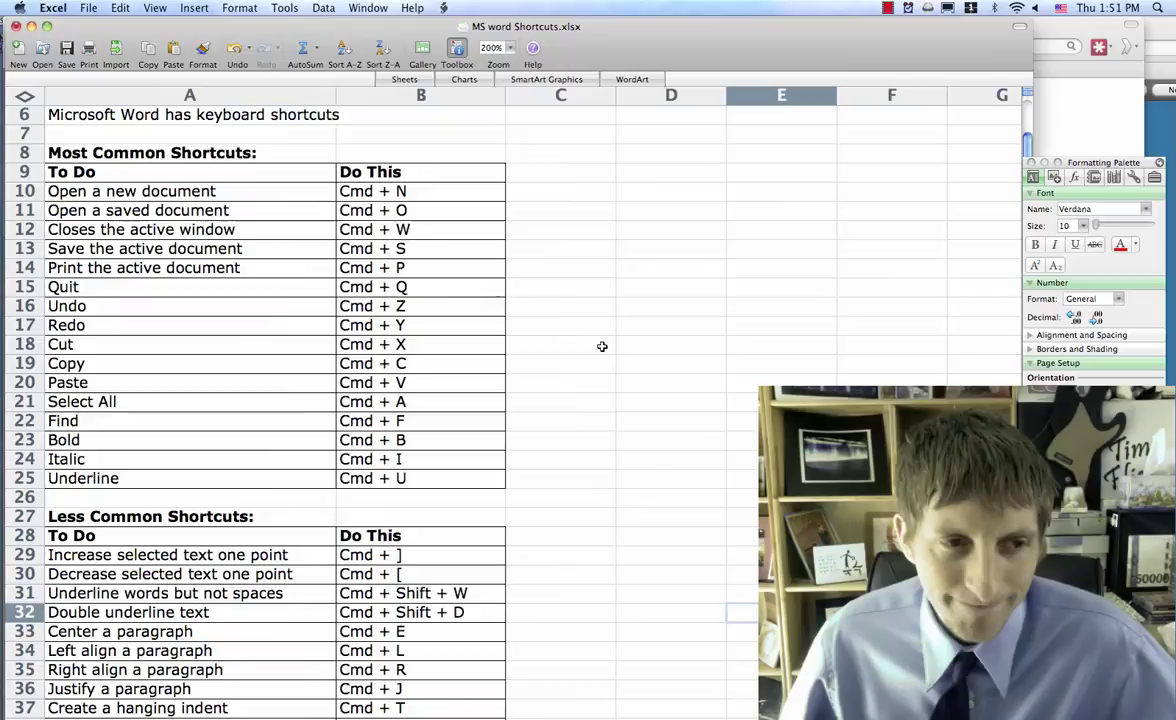
Step: Back in the Career Plan document, select the University Years heading
key("super+Tab")
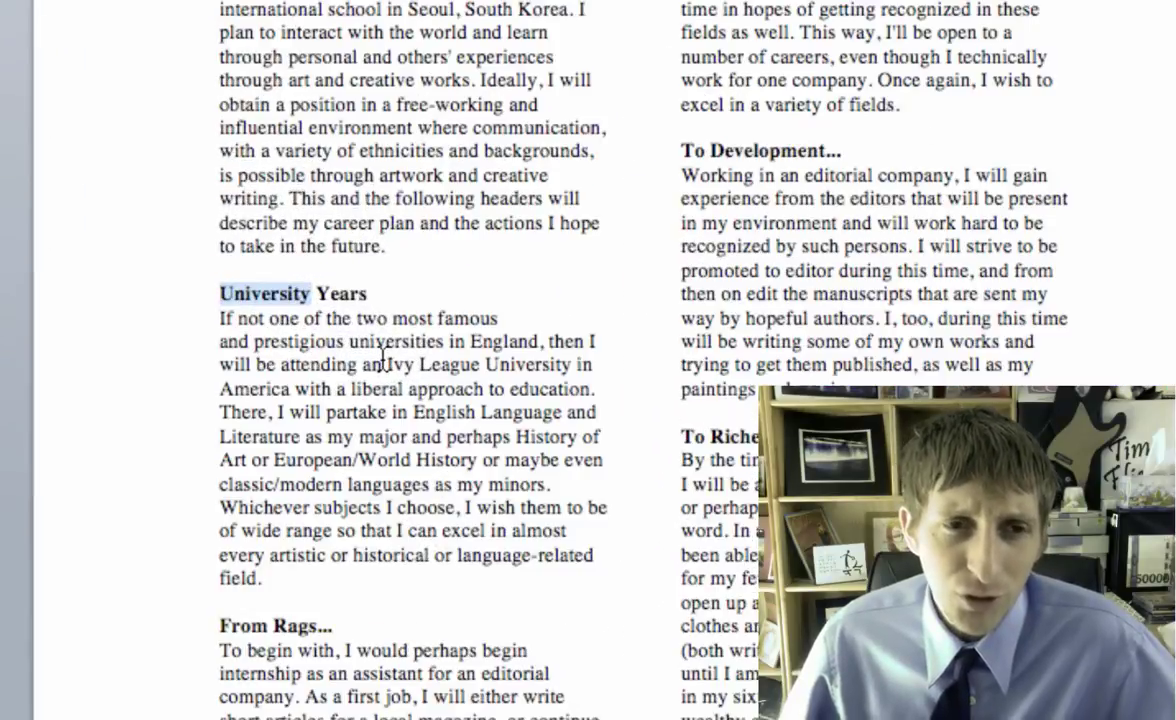
left_click(276, 341)
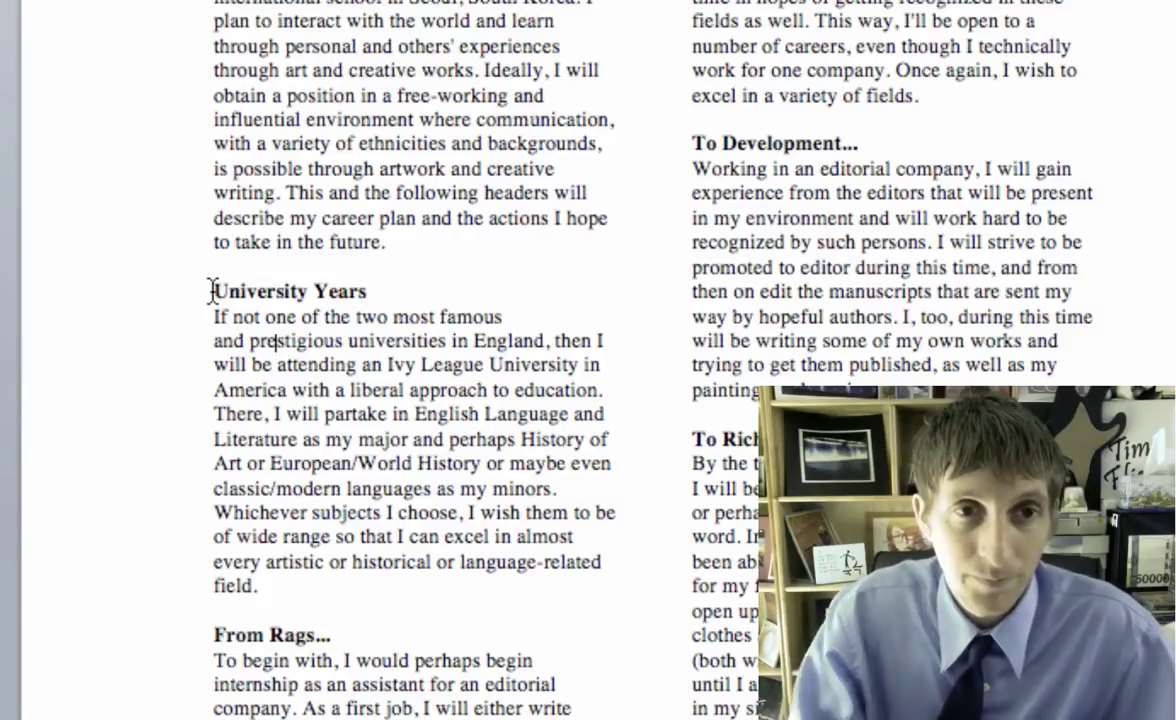
left_click(211, 290)
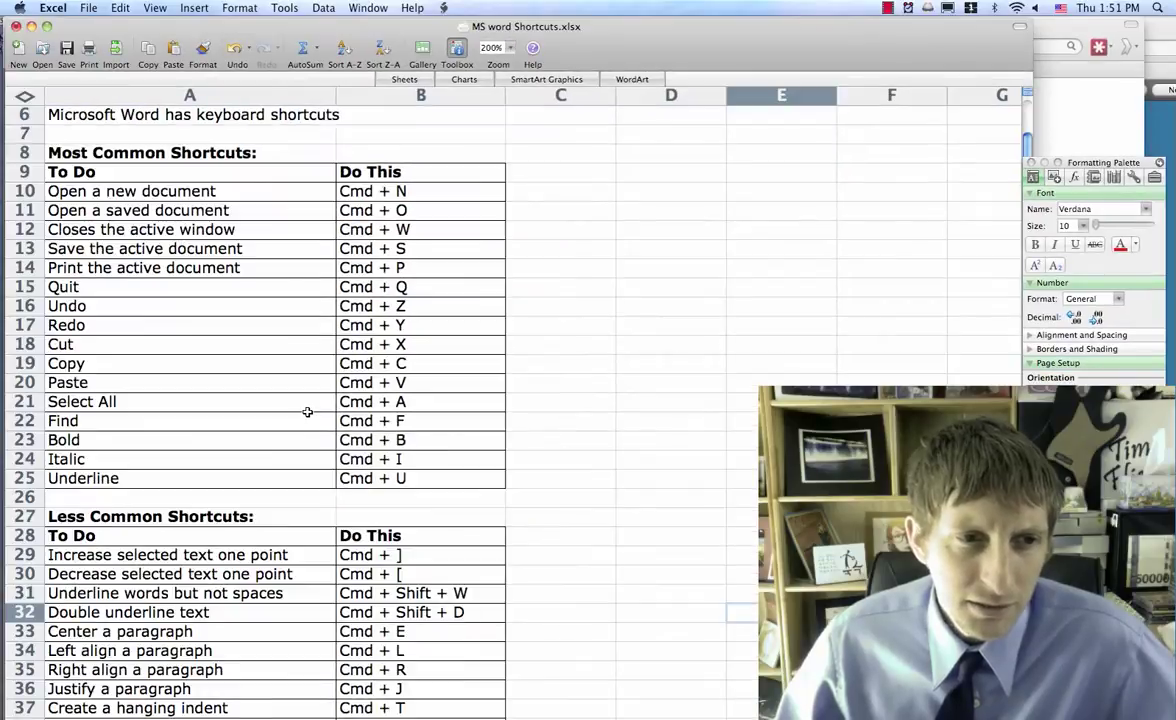
Step: Scroll the Excel sheet down to the 'To select text' shortcuts, then switch back to Word
scroll(307, 412, "down", 5)
scroll(307, 412, "down", 4)
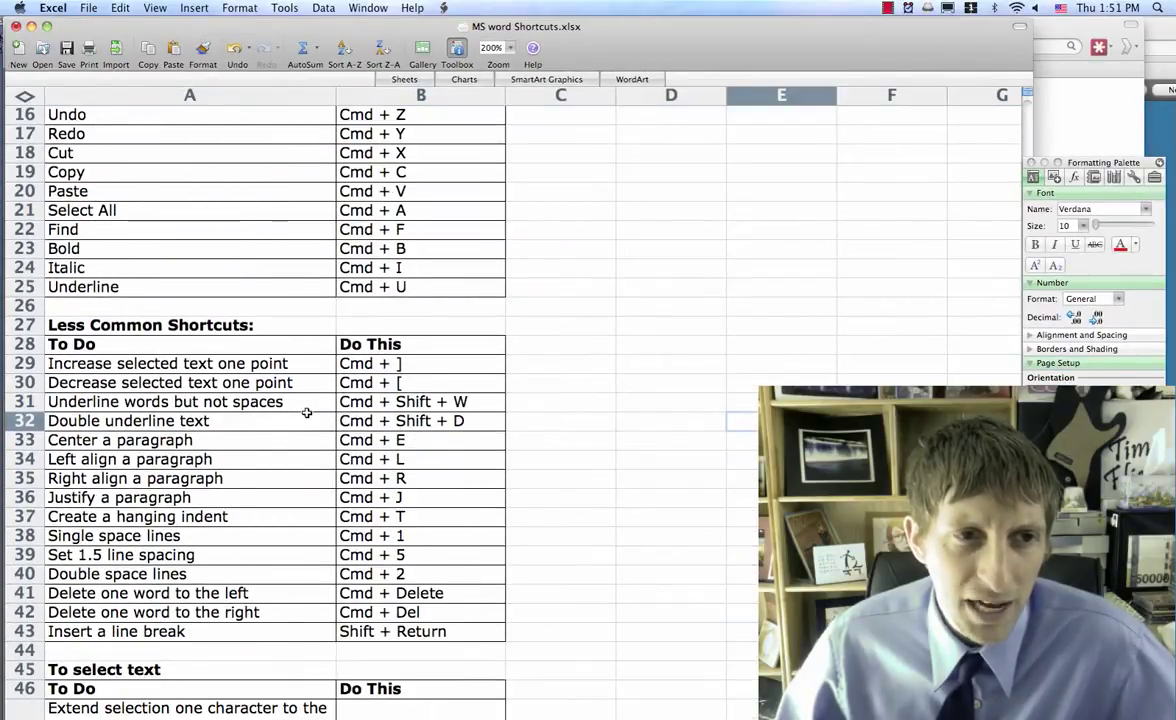
scroll(305, 412, "down", 2)
scroll(305, 412, "down", 1)
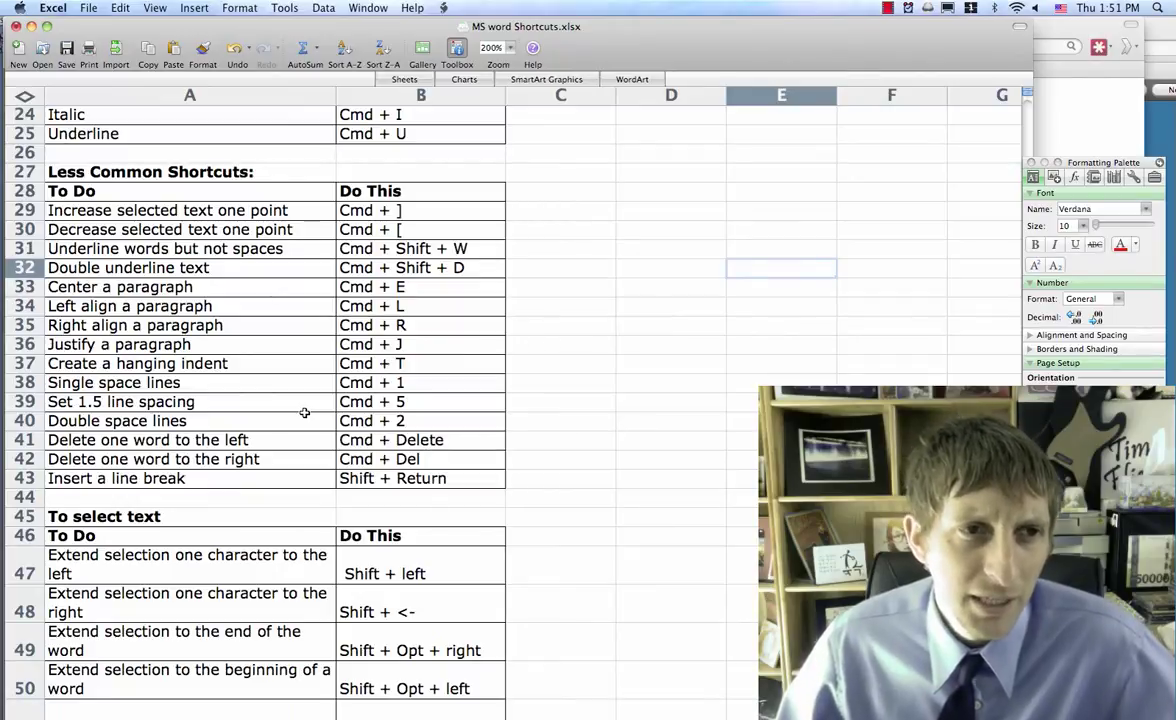
key("super+Tab")
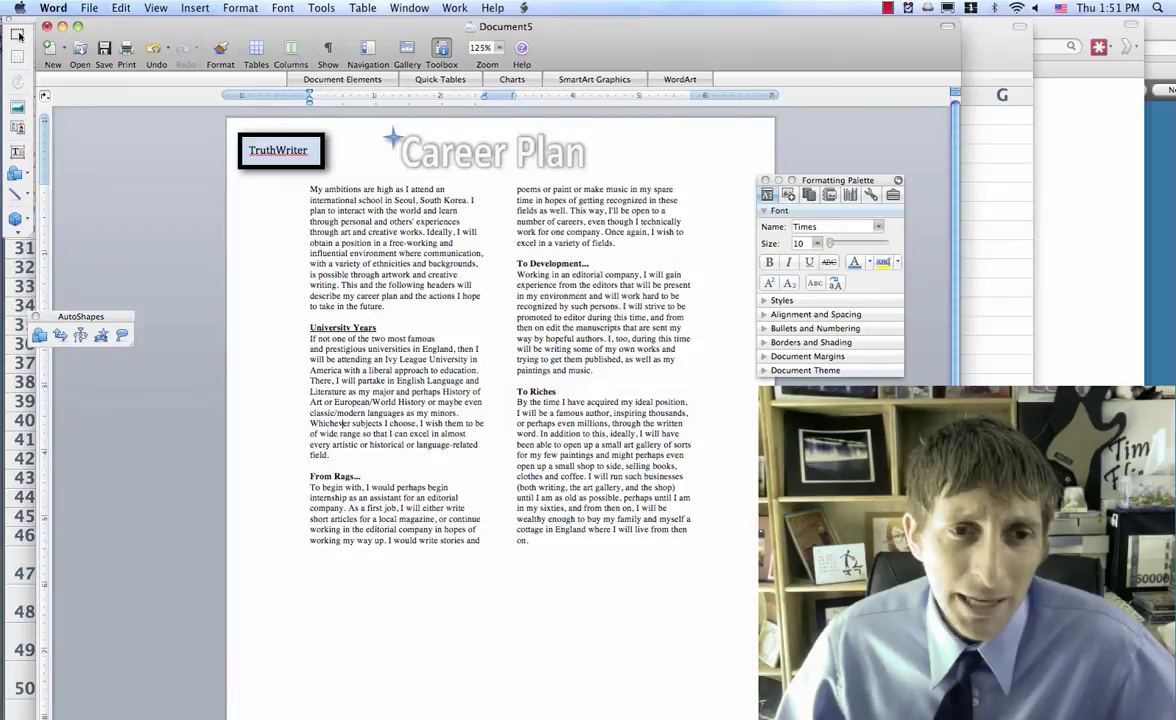
Step: Select the whole University Years paragraph, underline it with Cmd+U, and open the Font dialog
left_click_drag(330, 455, 305, 342)
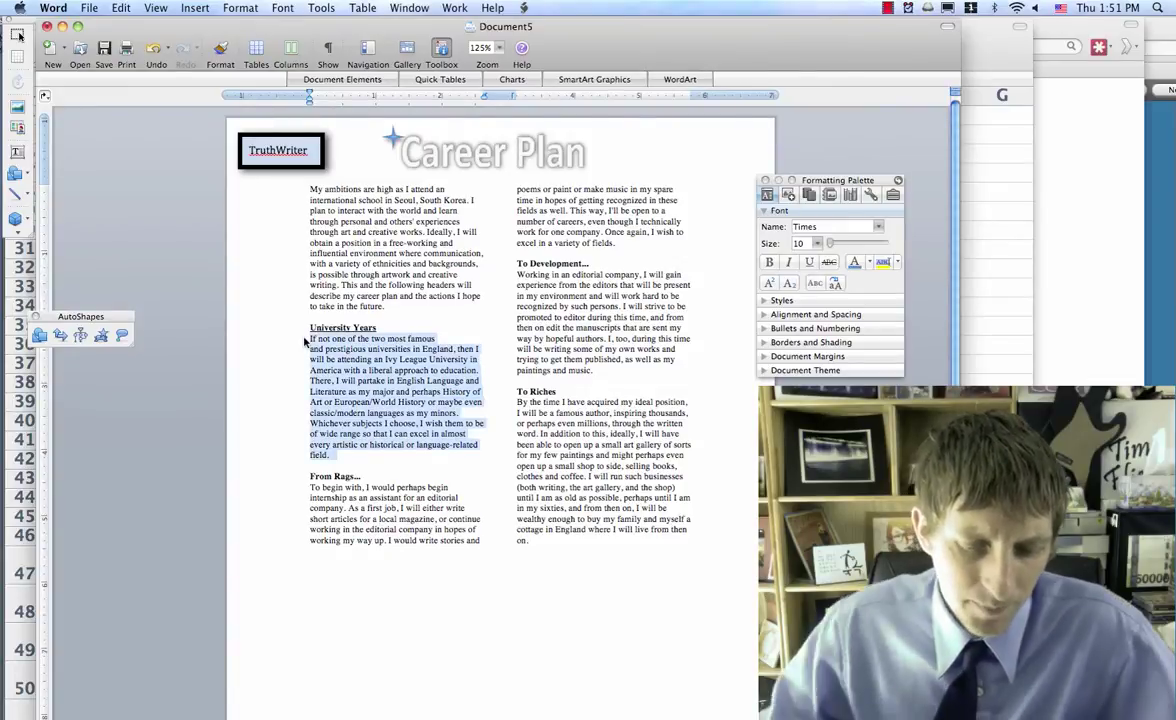
key("super+u")
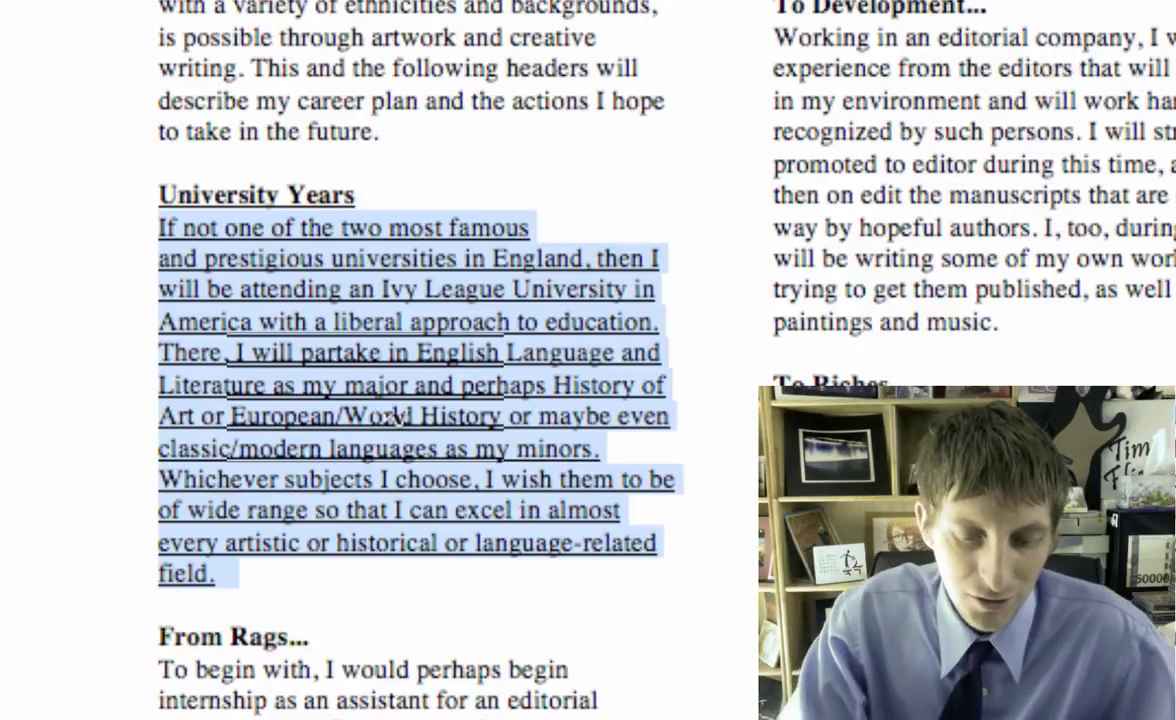
key("super+d")
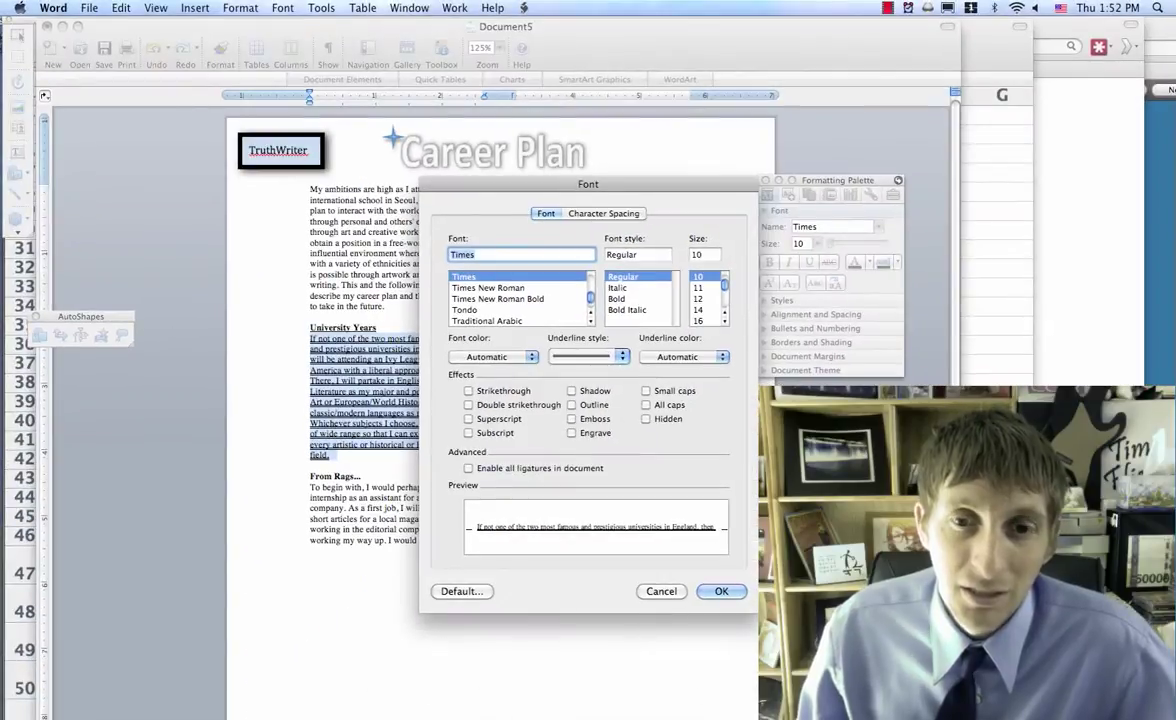
Step: Close and reopen the Font dialog, cancel it, and clear the paragraph selection
key("Return")
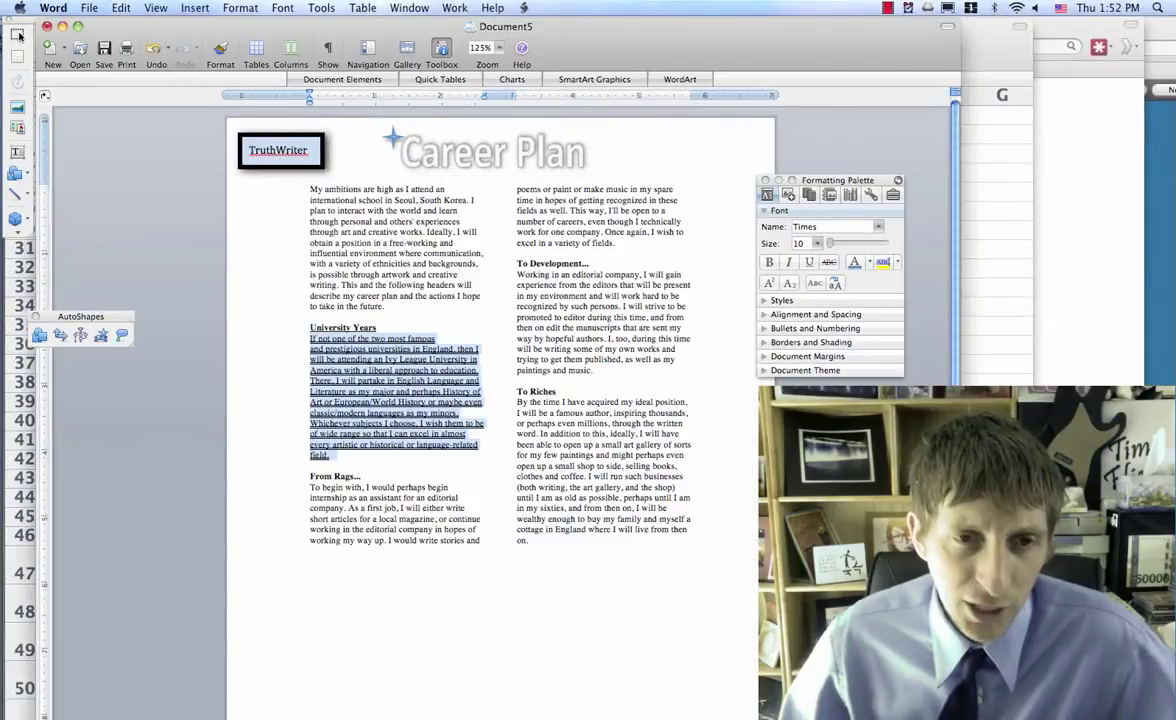
key("super+d")
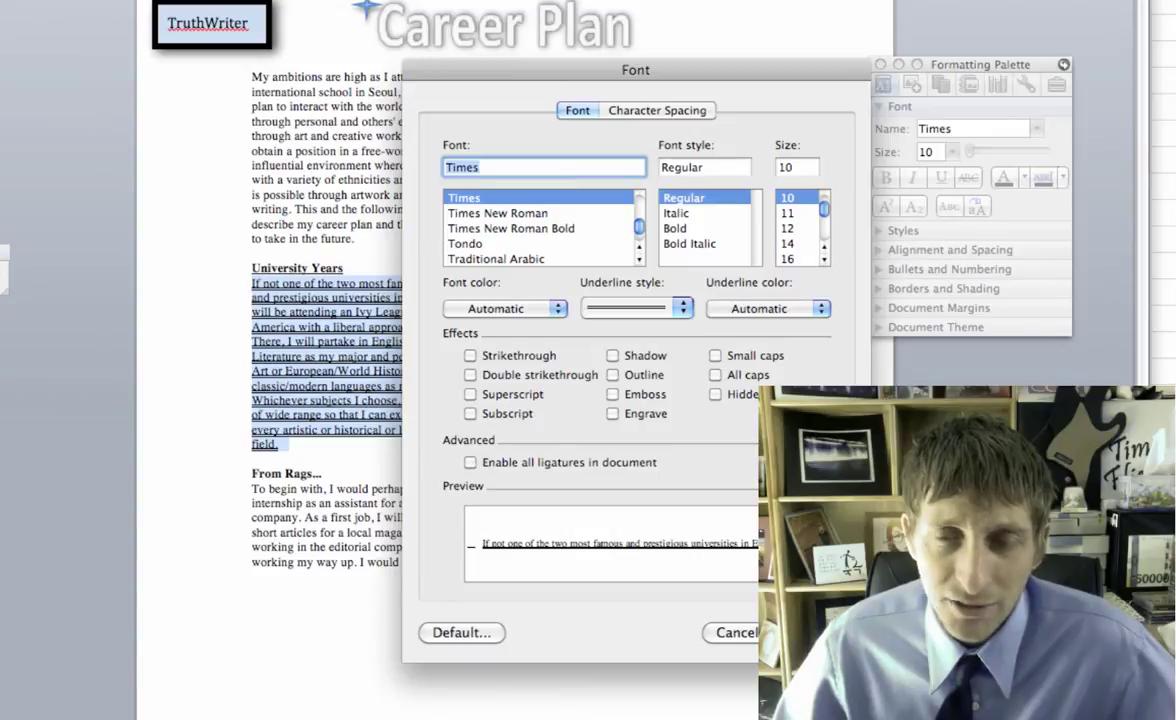
left_click(738, 633)
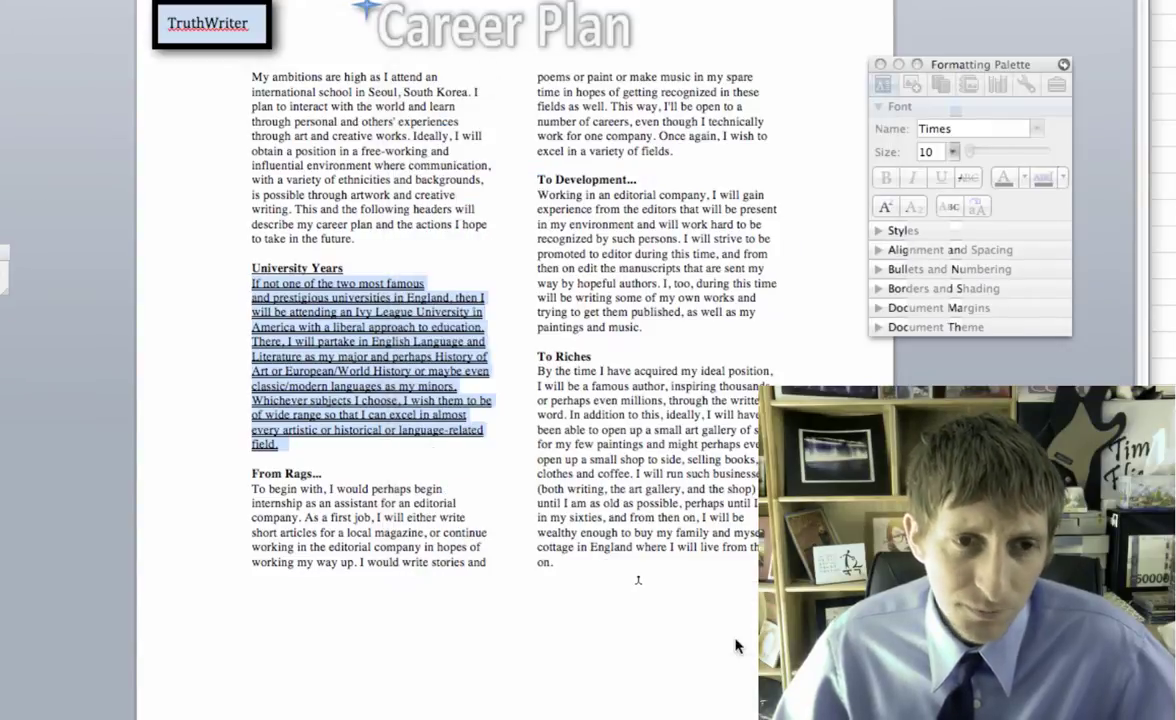
left_click(738, 645)
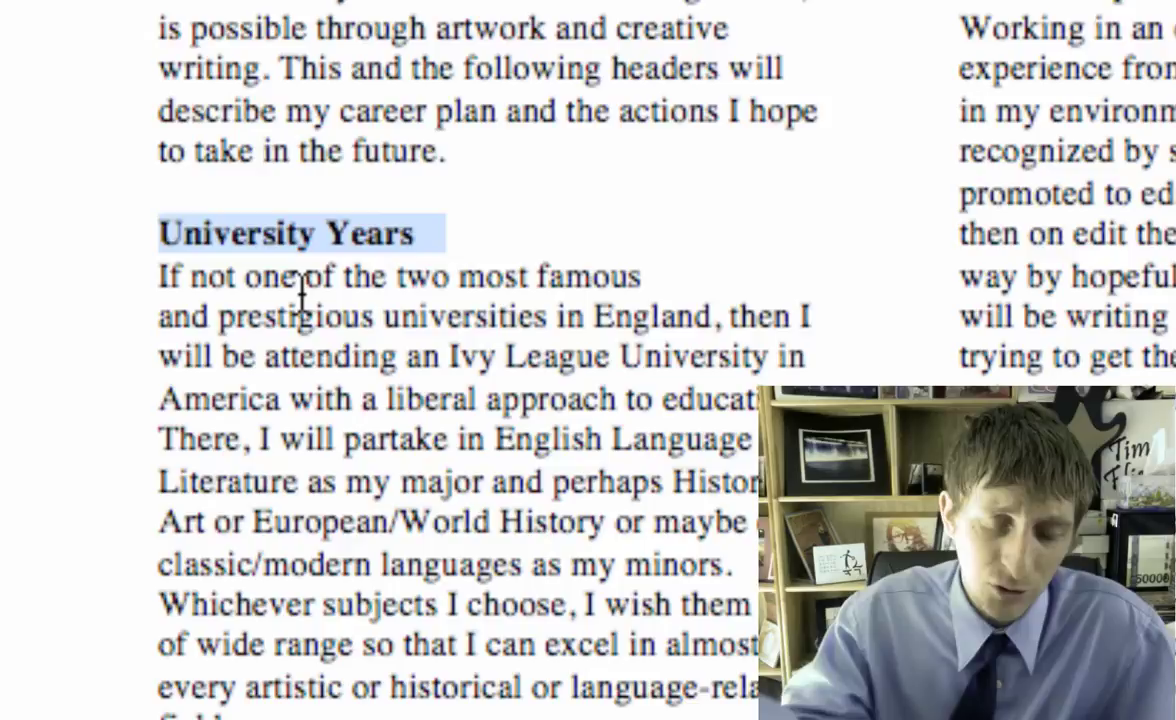
Step: Set the University Years heading to All caps in the Font dialog
key("super+d")
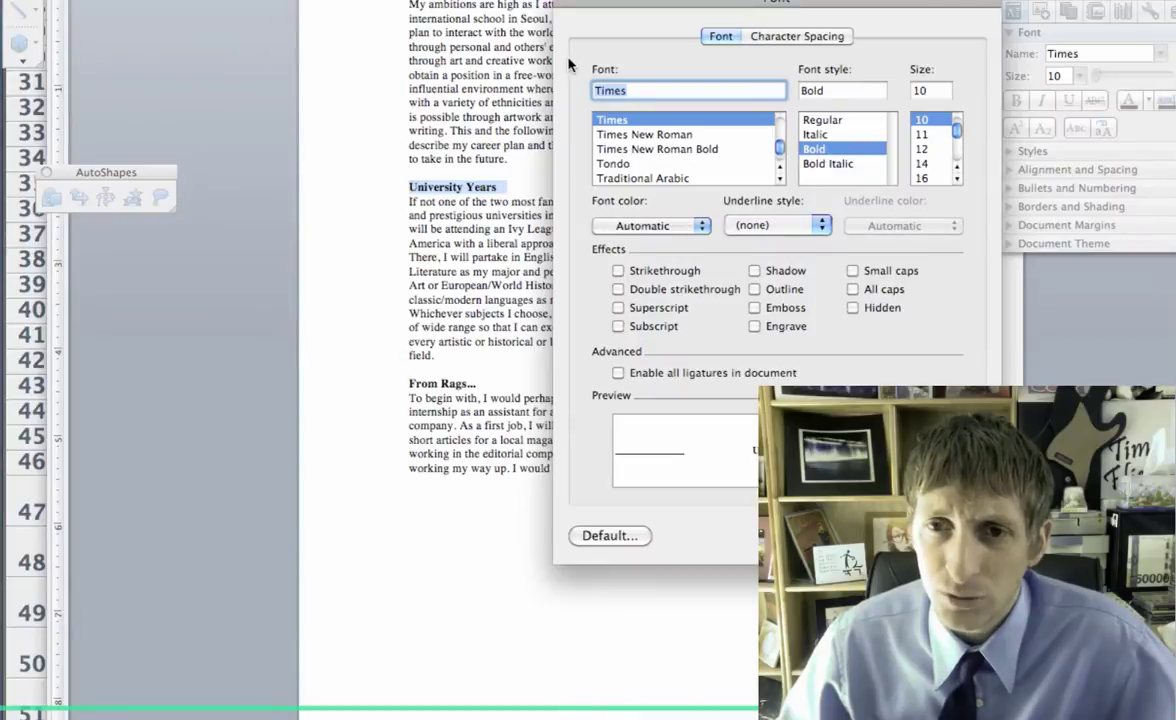
left_click(852, 289)
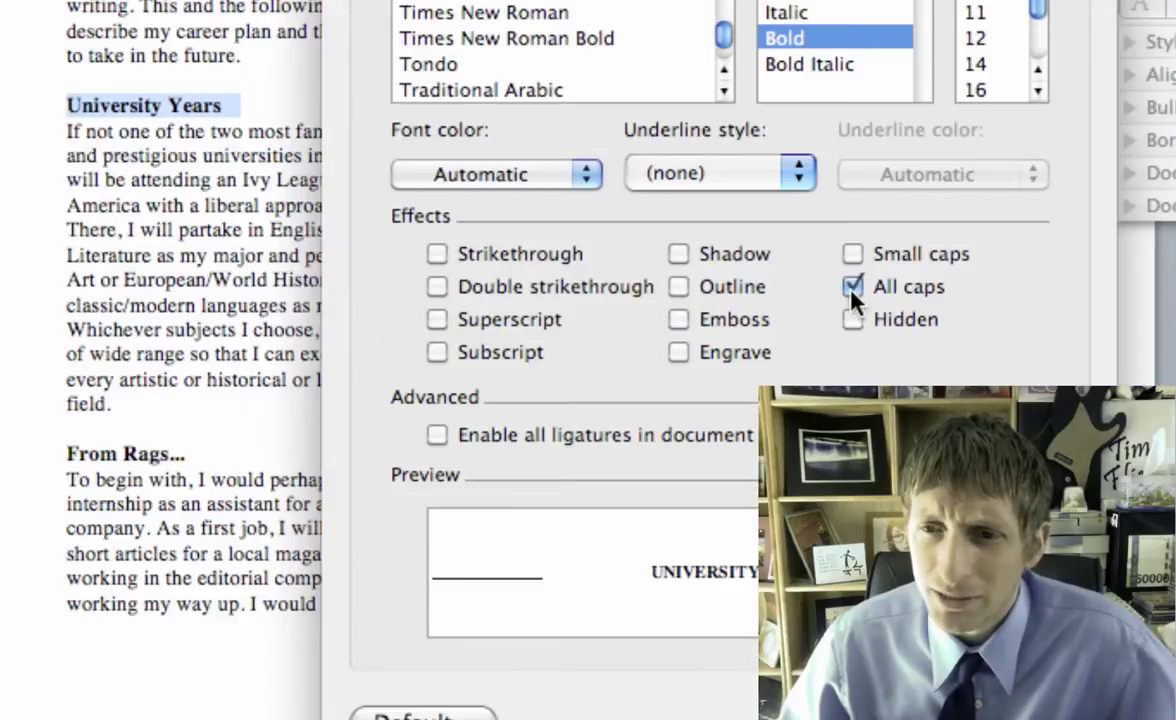
key("Escape")
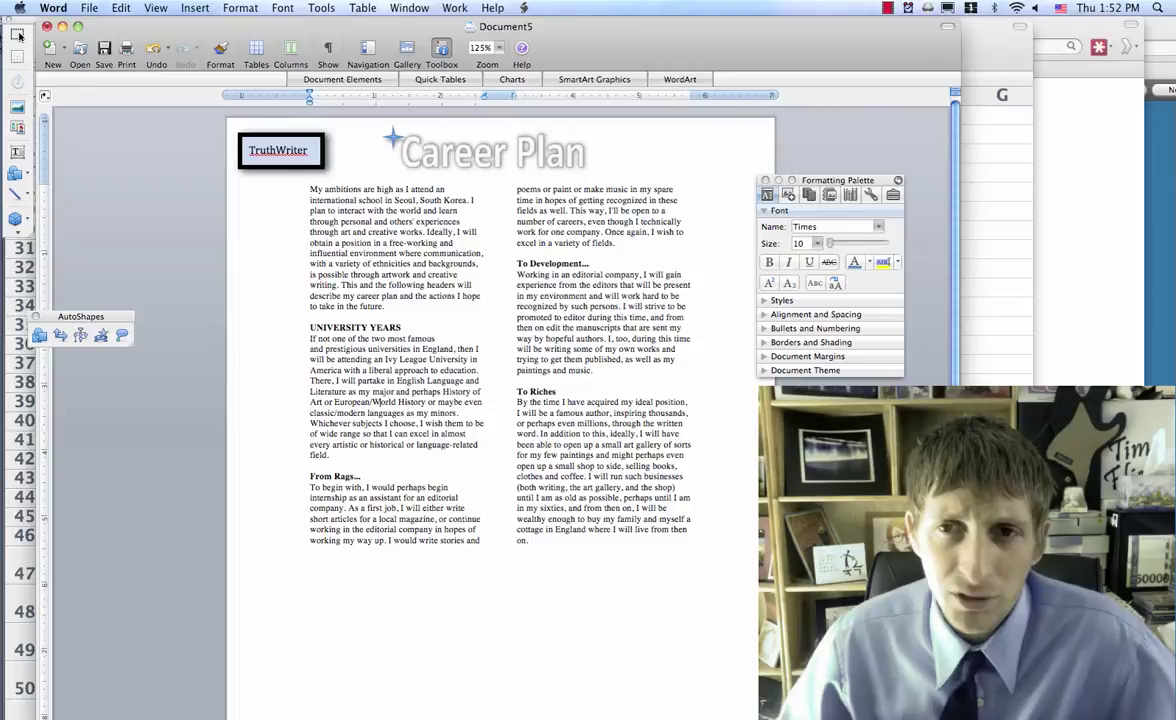
triple_click(378, 401)
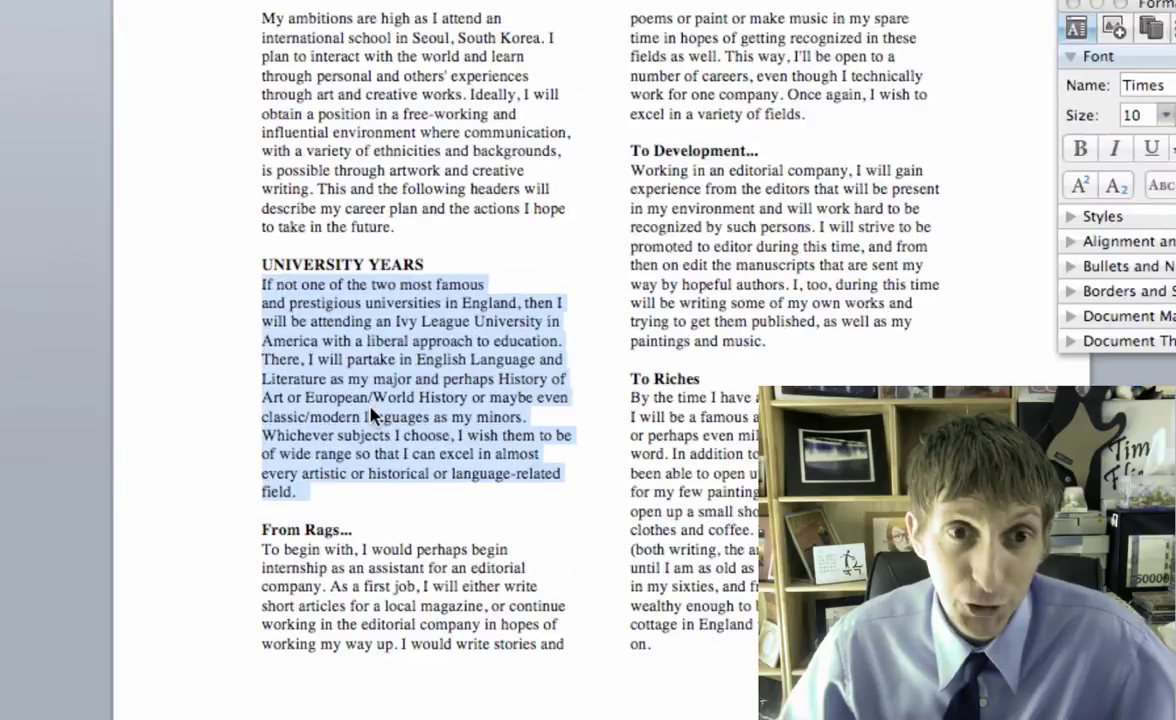
key("super+Tab")
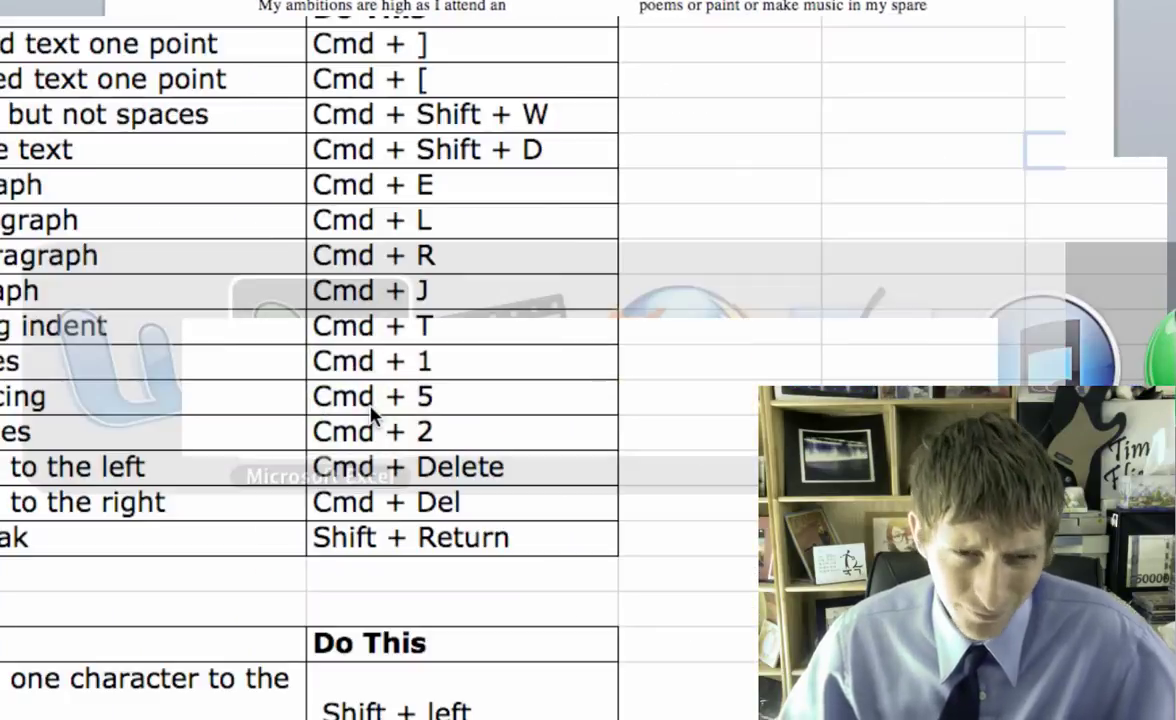
key("super+Tab")
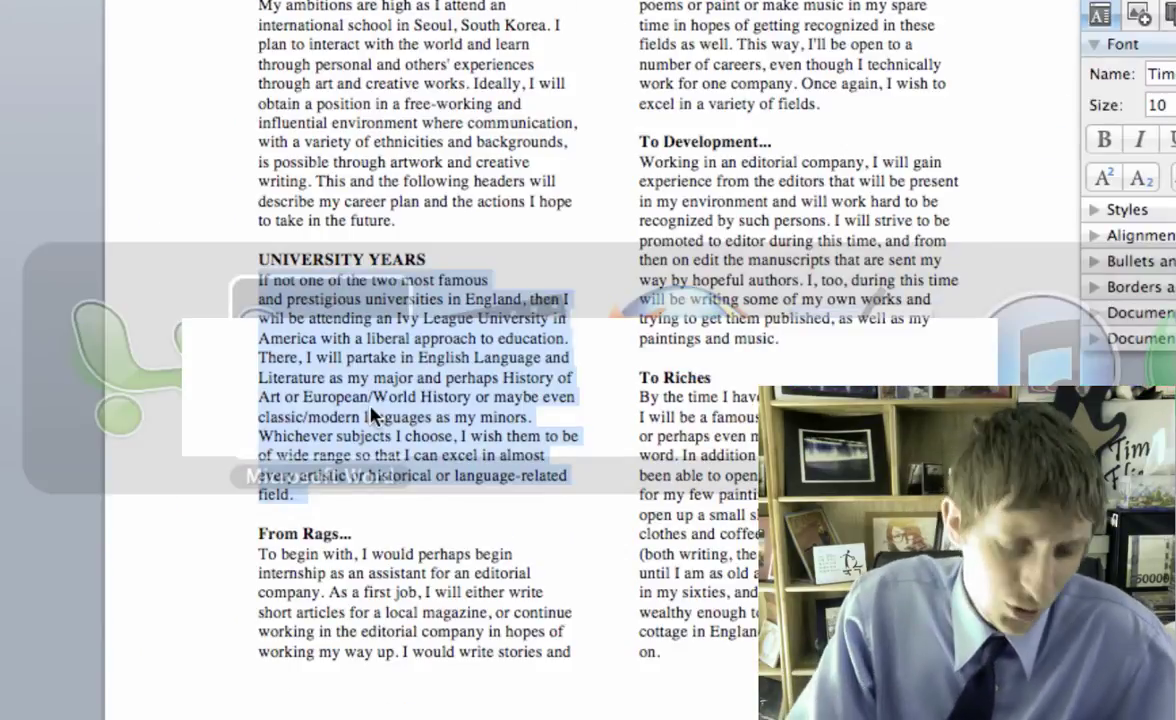
key("super+shift+period")
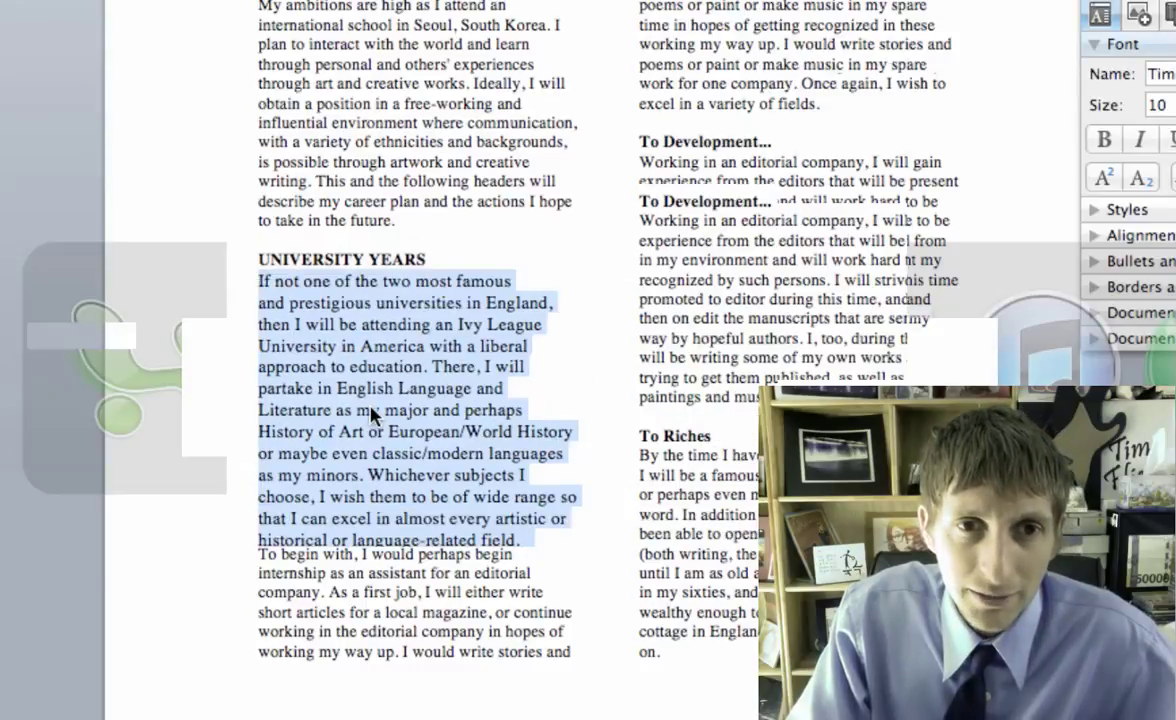
key("super+shift+period")
key("super+shift+period")
key("super+shift+period")
key("super+shift+period")
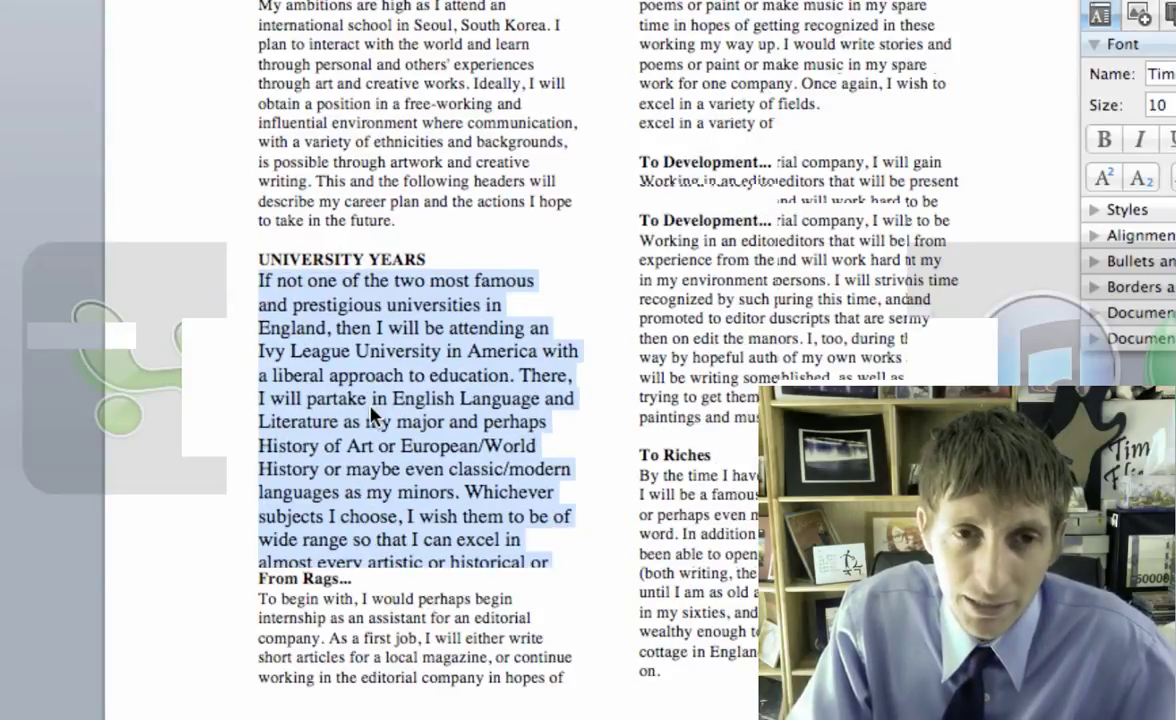
key("super+shift+comma")
key("super+shift+comma")
key("super+shift+comma")
key("super+shift+comma")
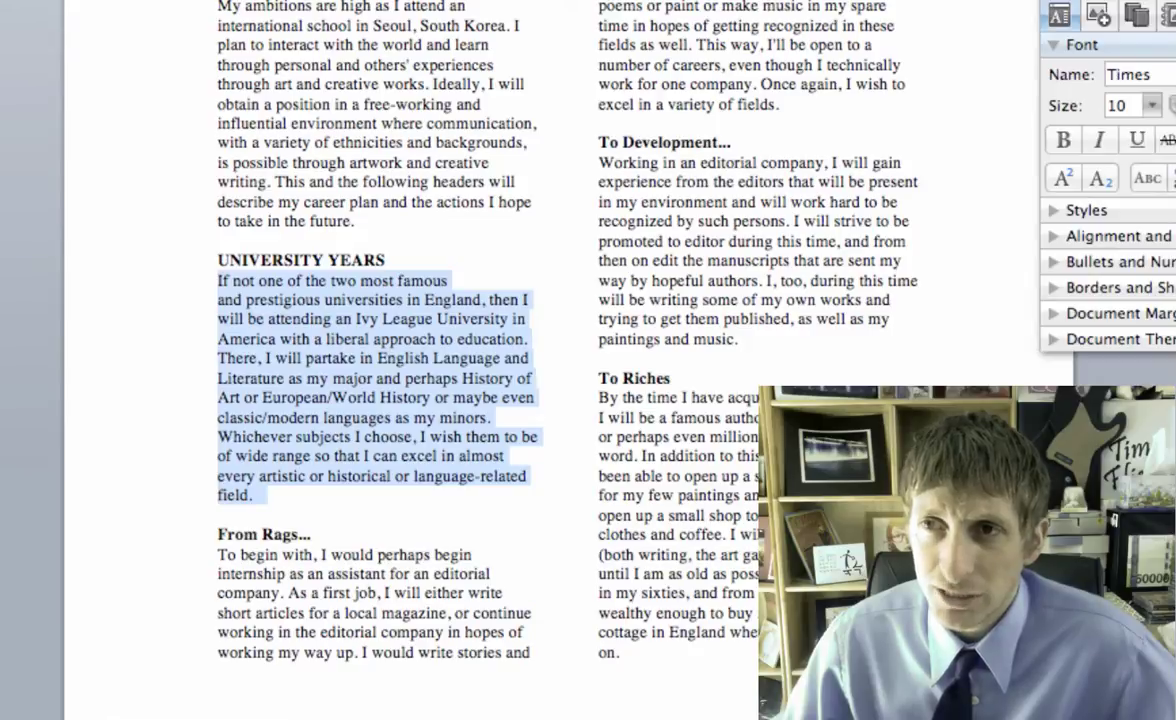
key("super+shift+period")
key("super+shift+period")
key("super+shift+period")
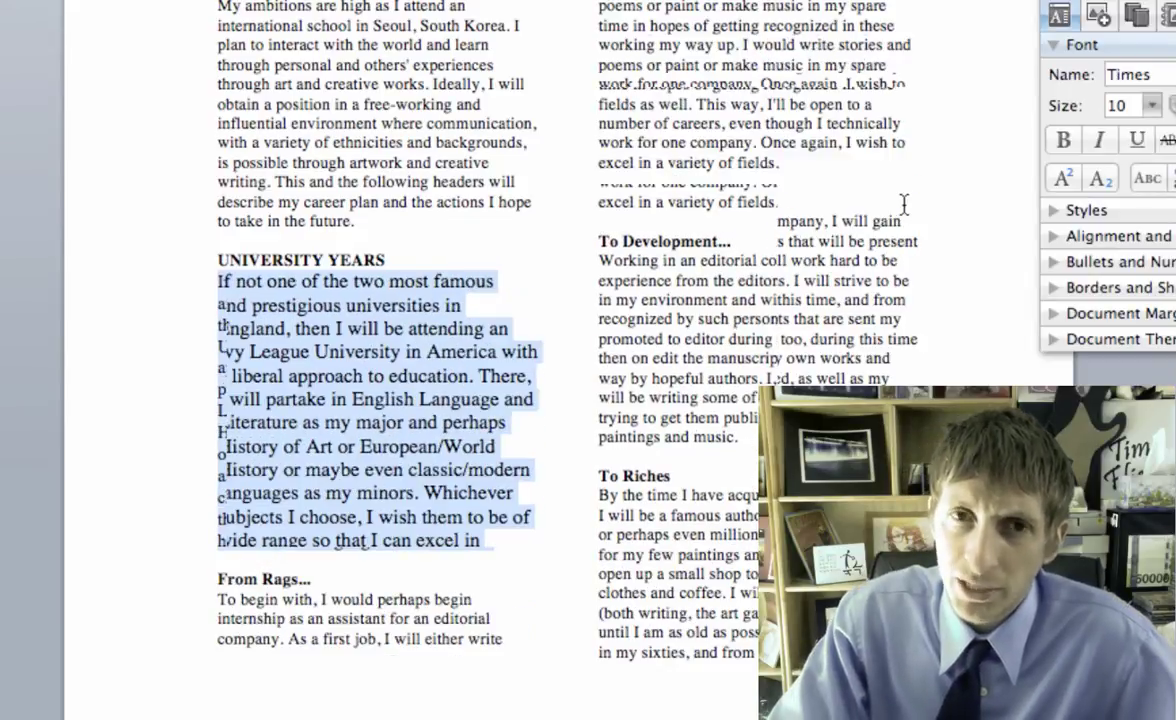
key("super+shift+comma")
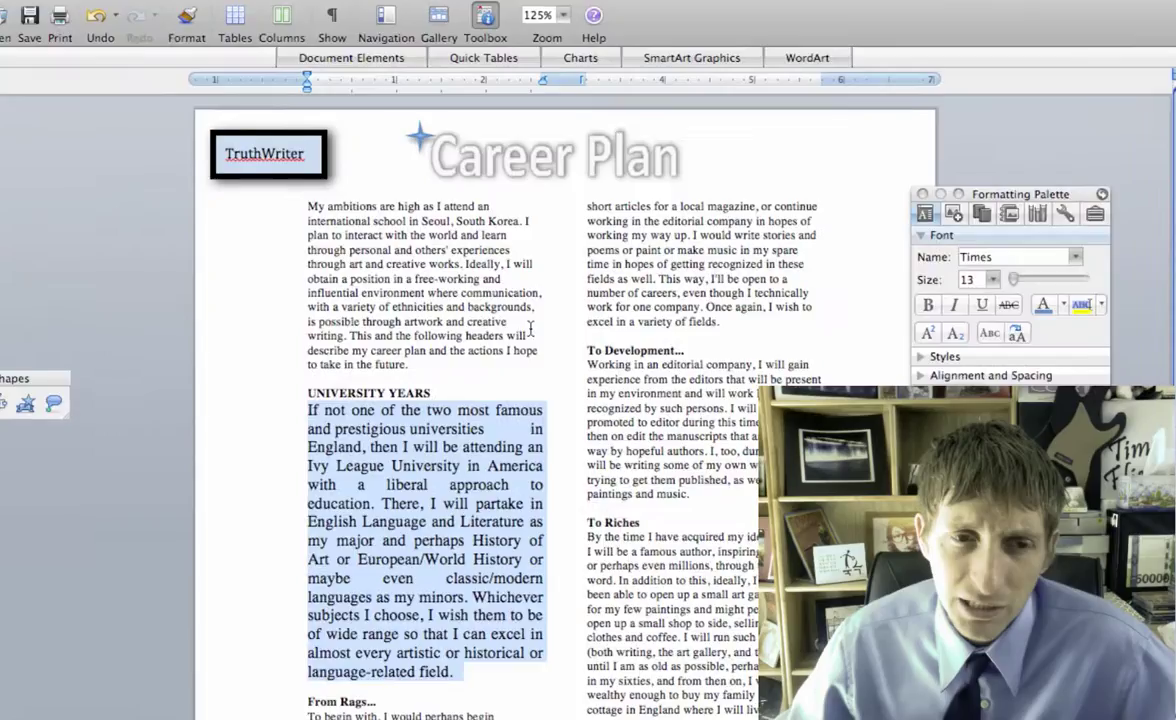
Step: Shrink the University Years paragraph text by one point
key("super+Tab")
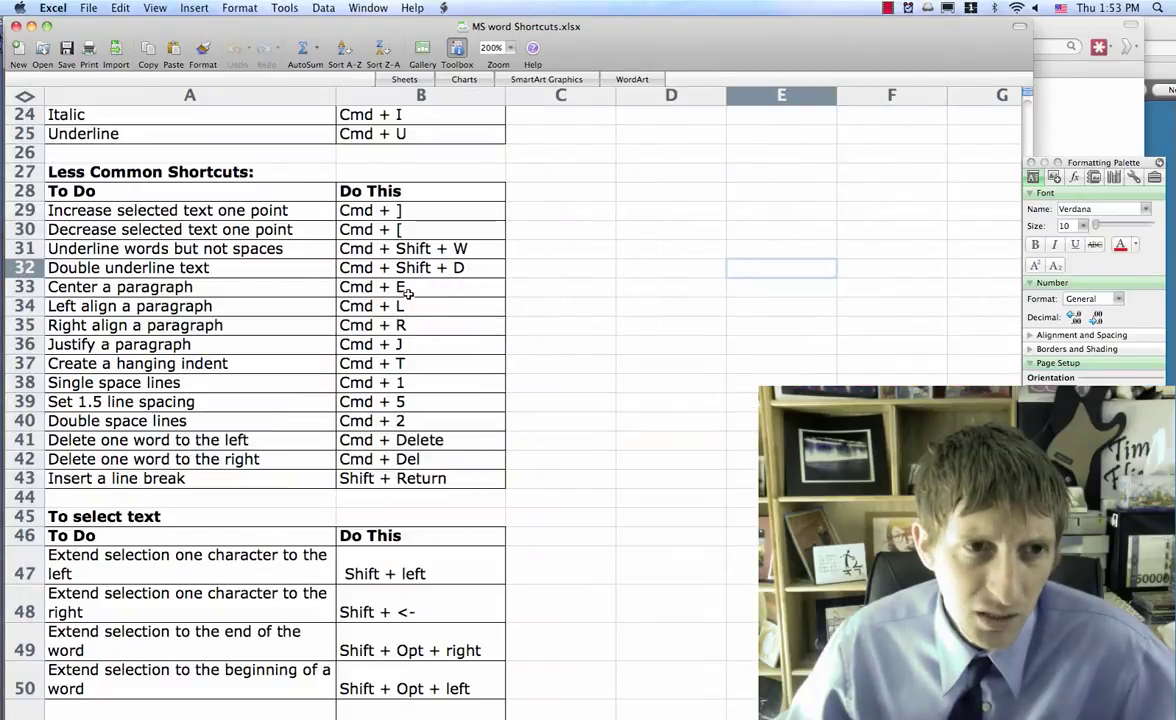
key("super+Tab")
left_click(344, 340)
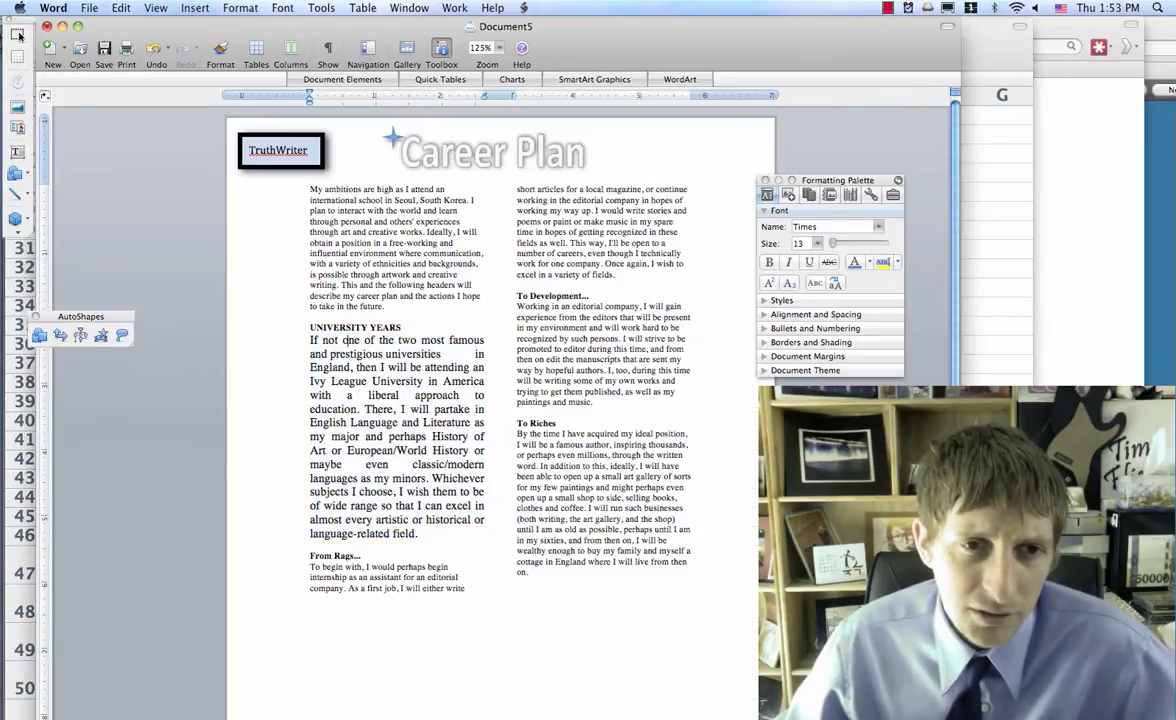
key("super+shift+Down")
key("super+shift+comma")
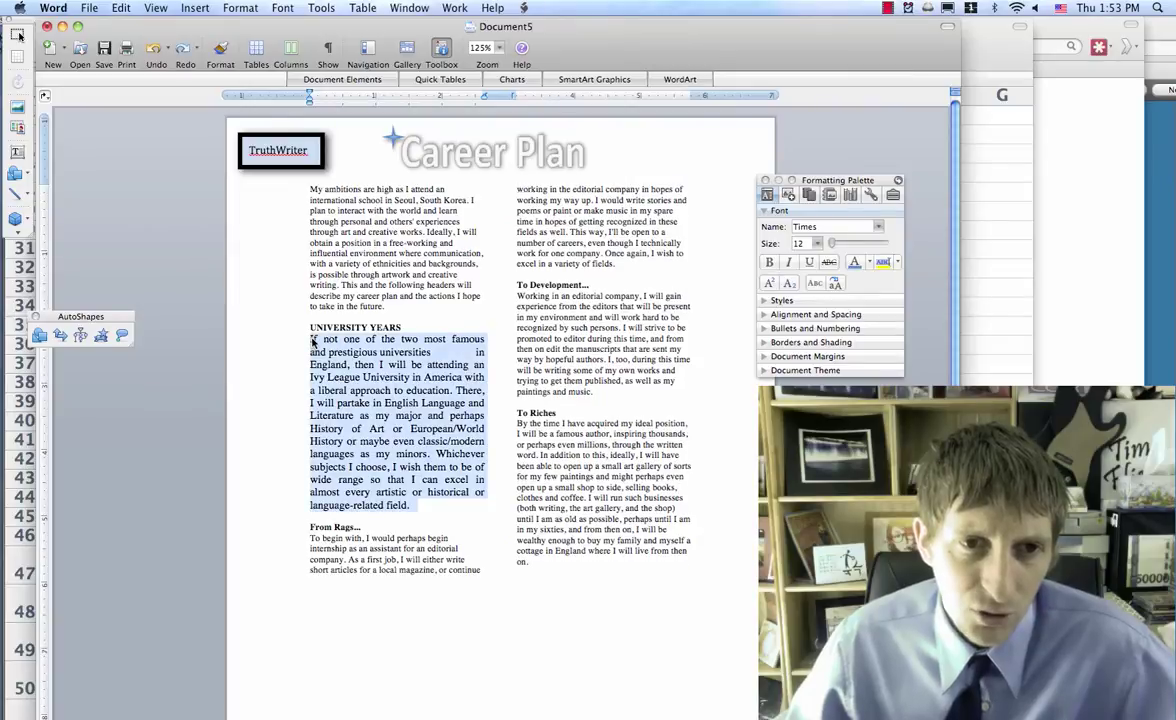
key("Left")
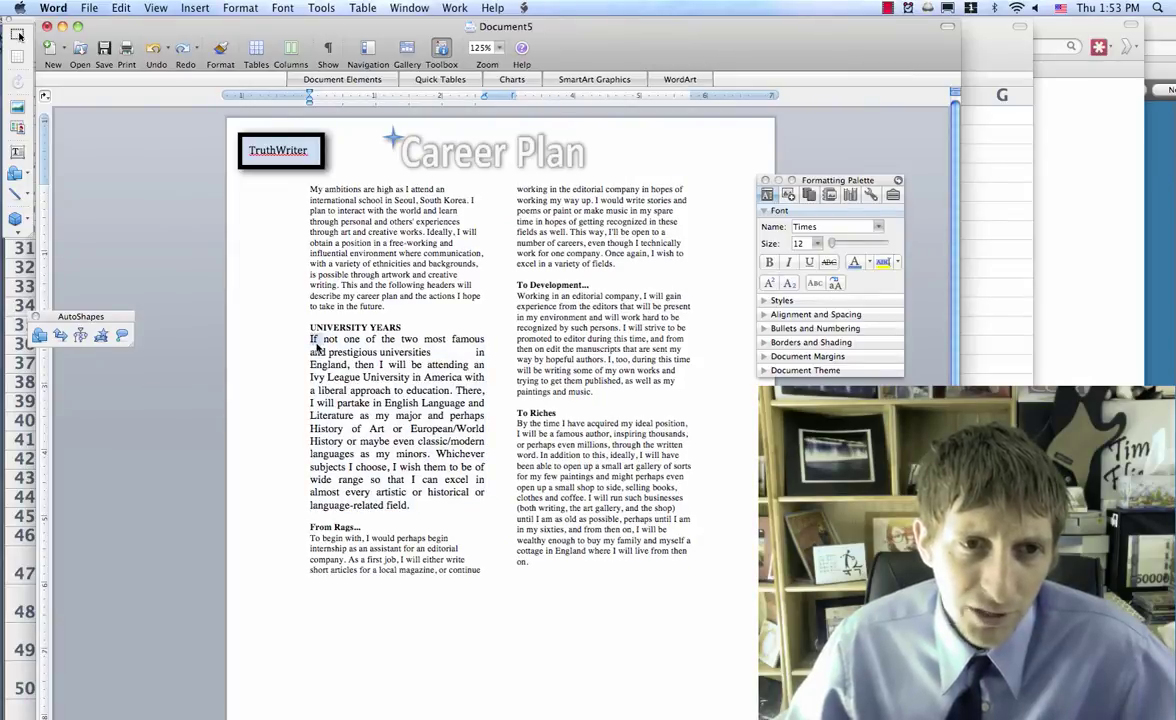
Step: Select the whole paragraph, then double-click to select 'and', 'England', 'prestigious' and the paragraph
key("super+shift+Down")
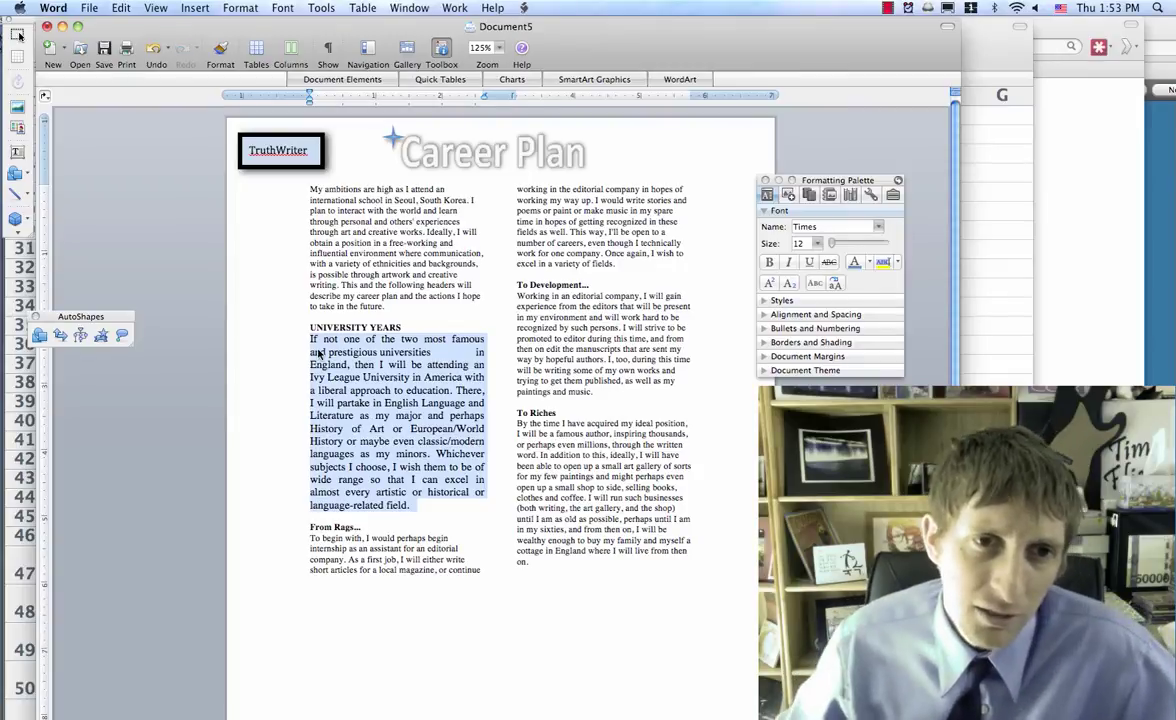
left_click(318, 353)
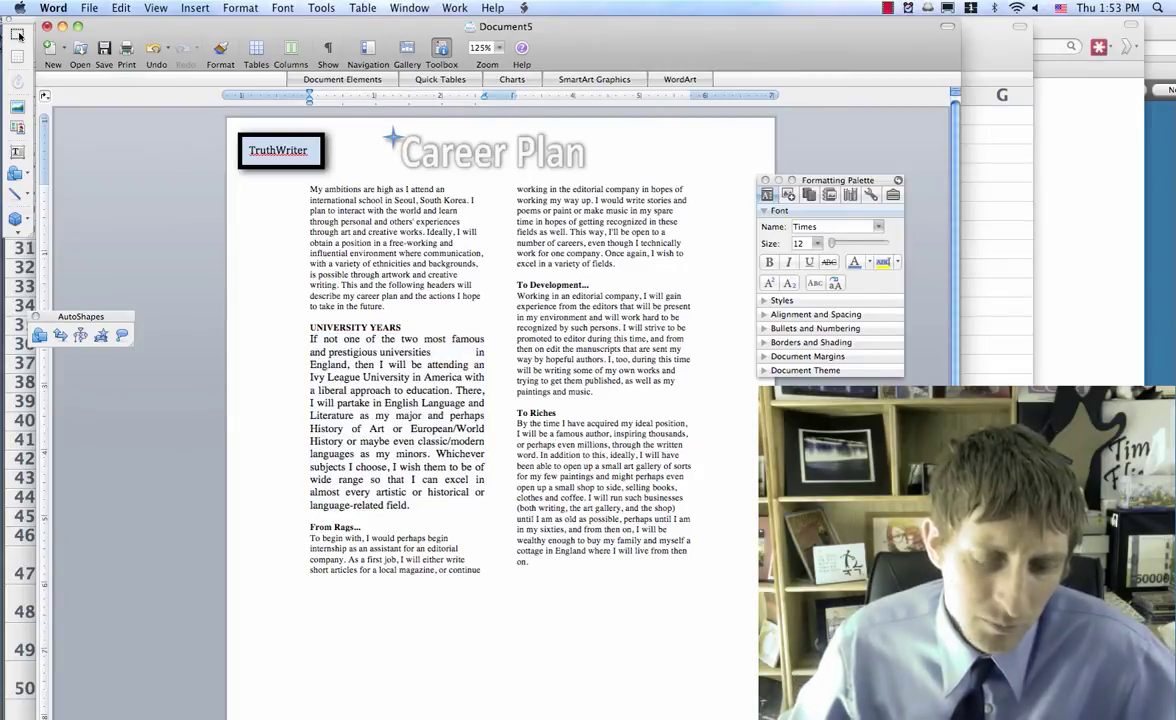
double_click(316, 352)
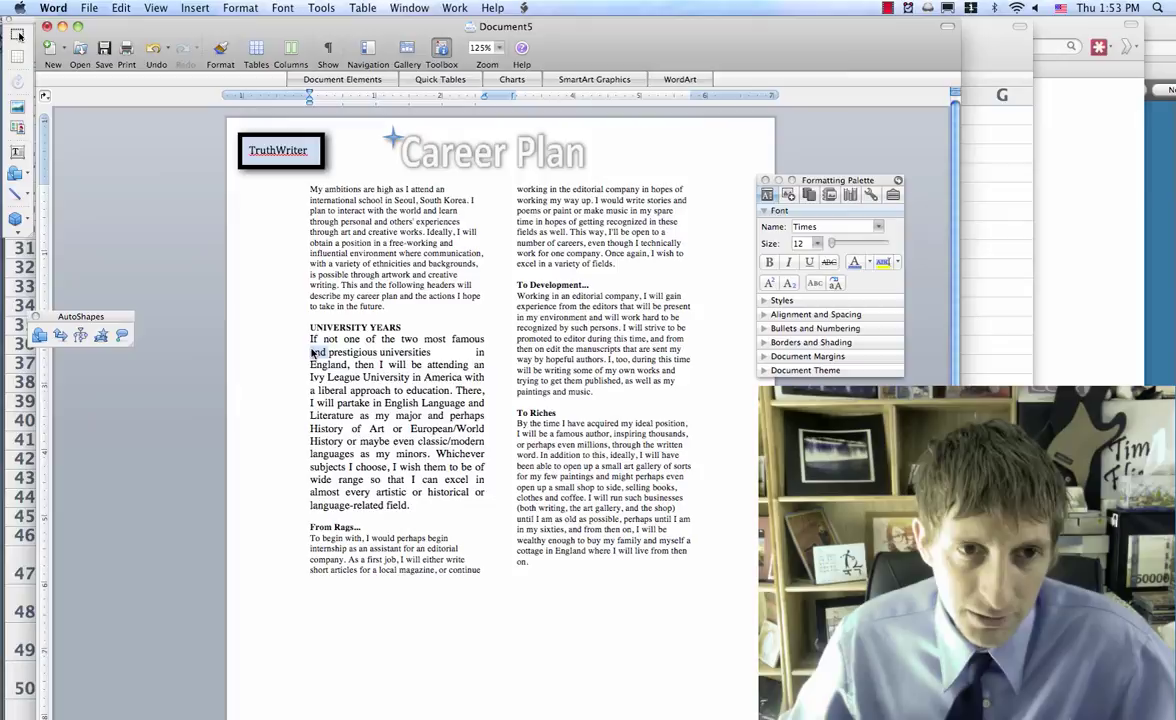
double_click(320, 365)
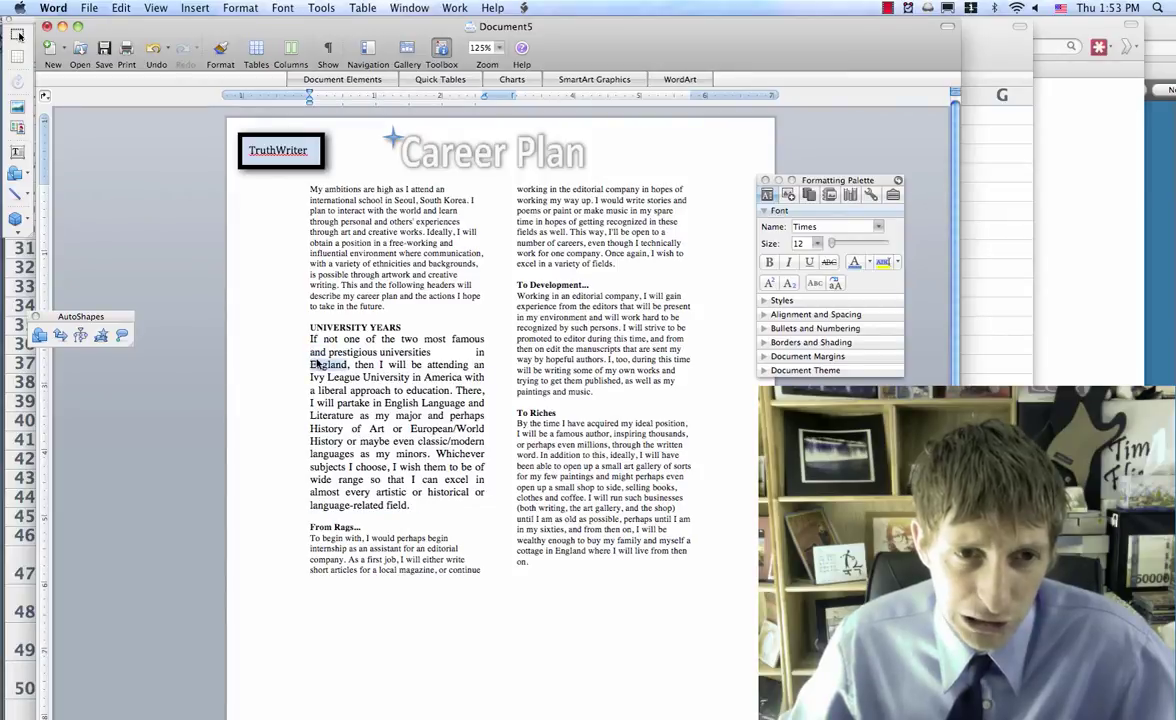
double_click(352, 352)
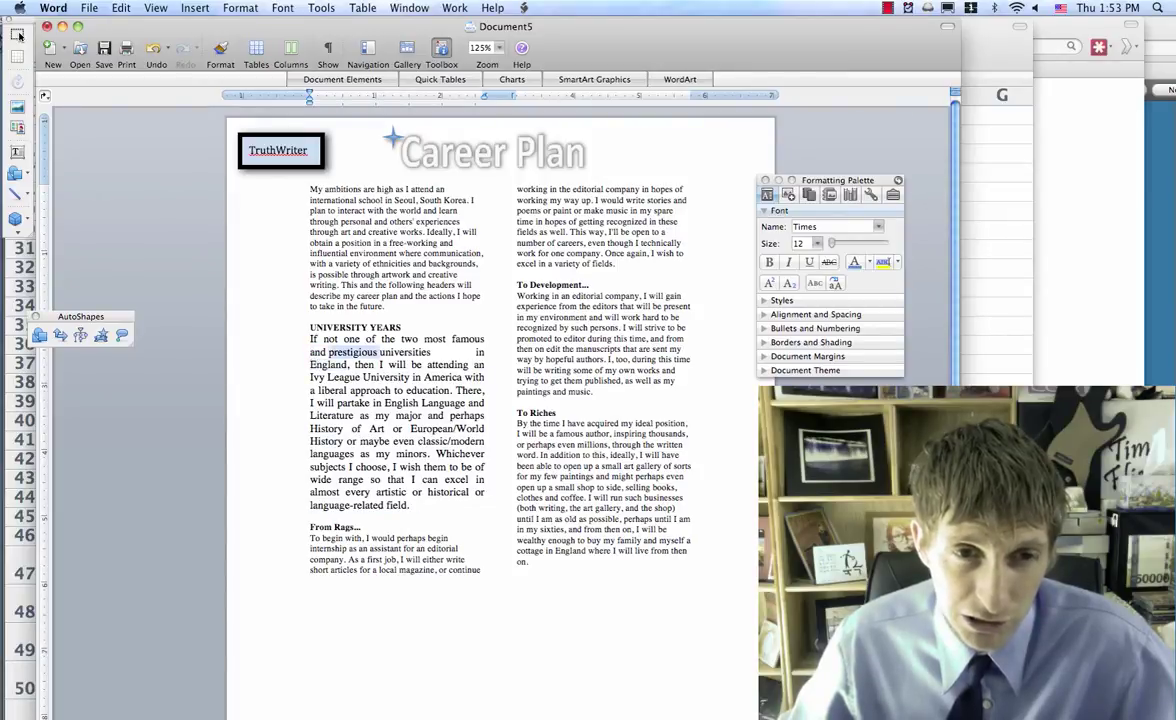
double_click(264, 341)
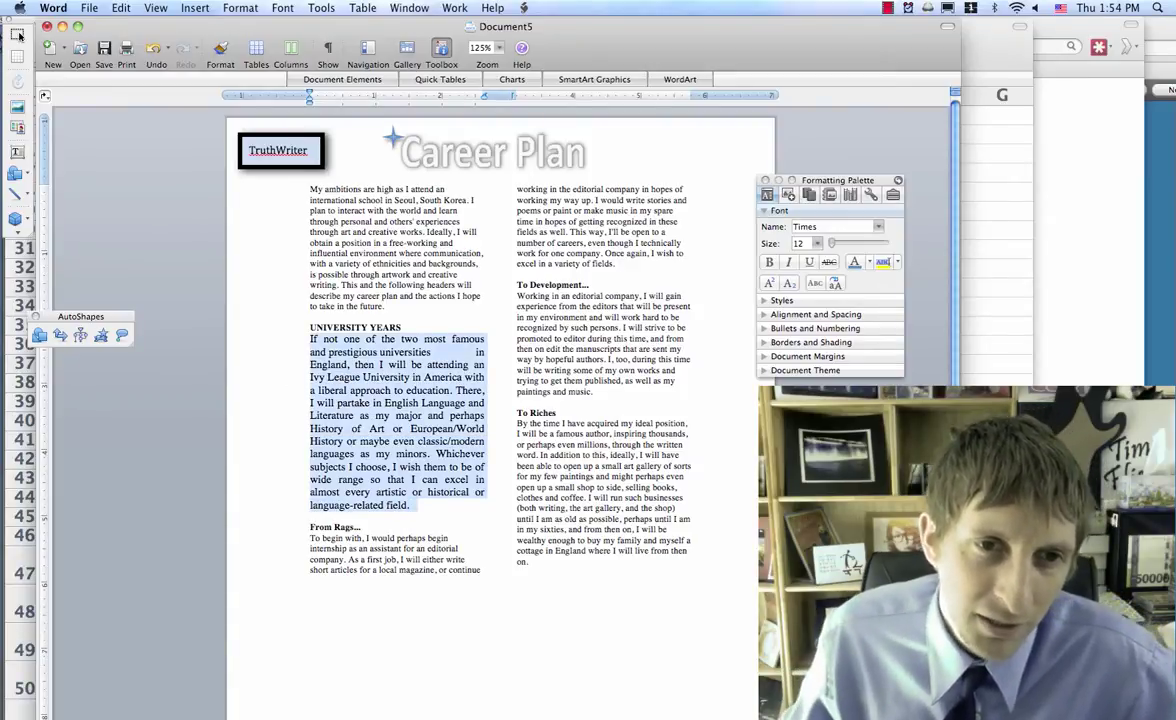
Step: Copy the opening paragraph's formatting onto the University Years paragraph with Format Painter
left_click_drag(248, 297, 286, 180)
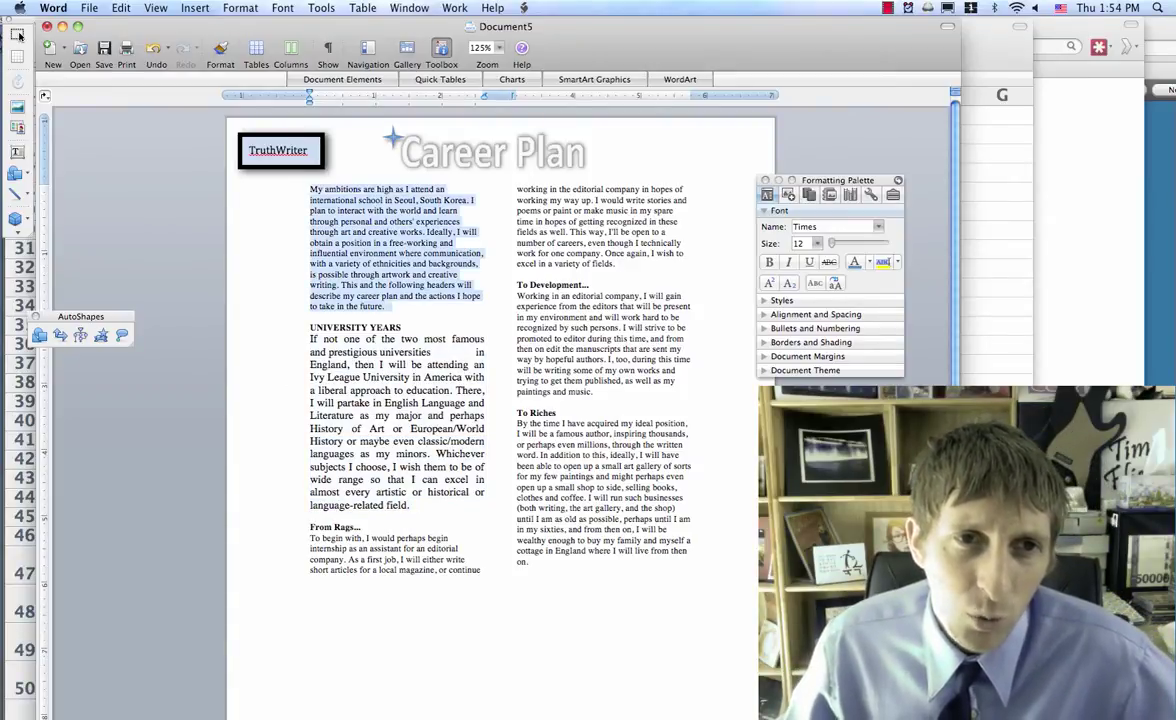
left_click(220, 48)
mouse_move(414, 505)
left_mouse_down()
mouse_move(420, 470)
mouse_move(330, 345)
mouse_move(311, 341)
left_mouse_up()
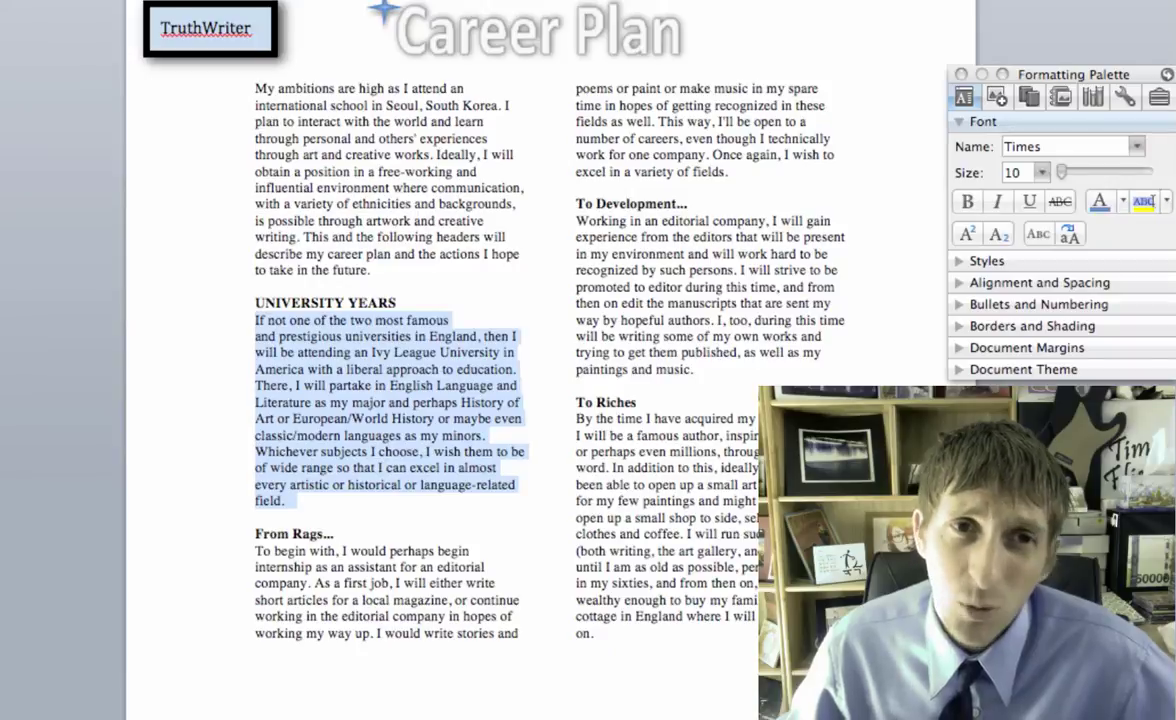
Step: Pick up the formatting of the phrase about ethnicities, backgrounds and artwork, then clear the selection
left_click_drag(351, 204, 432, 221)
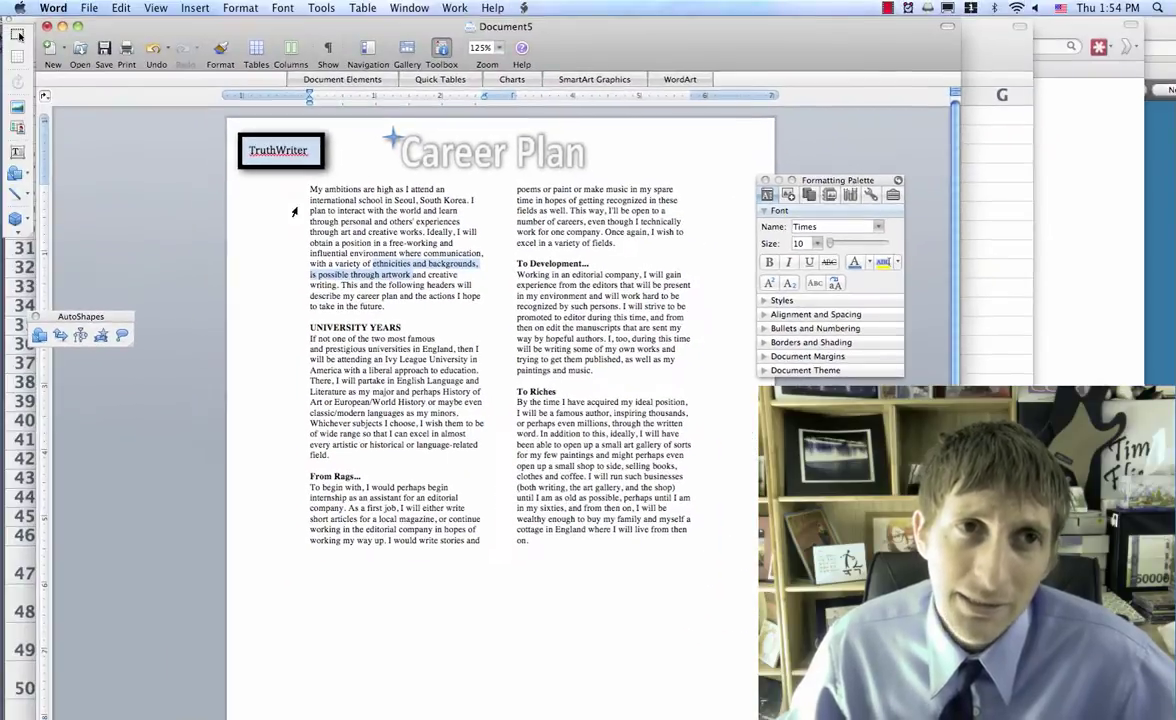
left_click(220, 50)
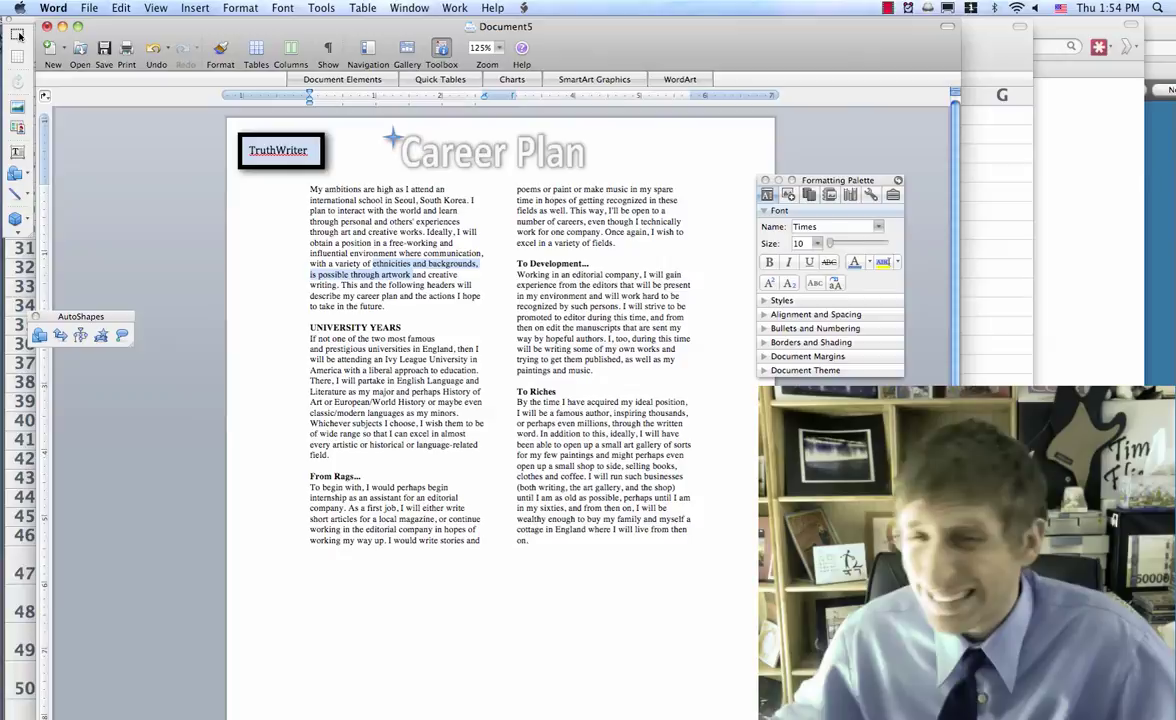
left_click(319, 370)
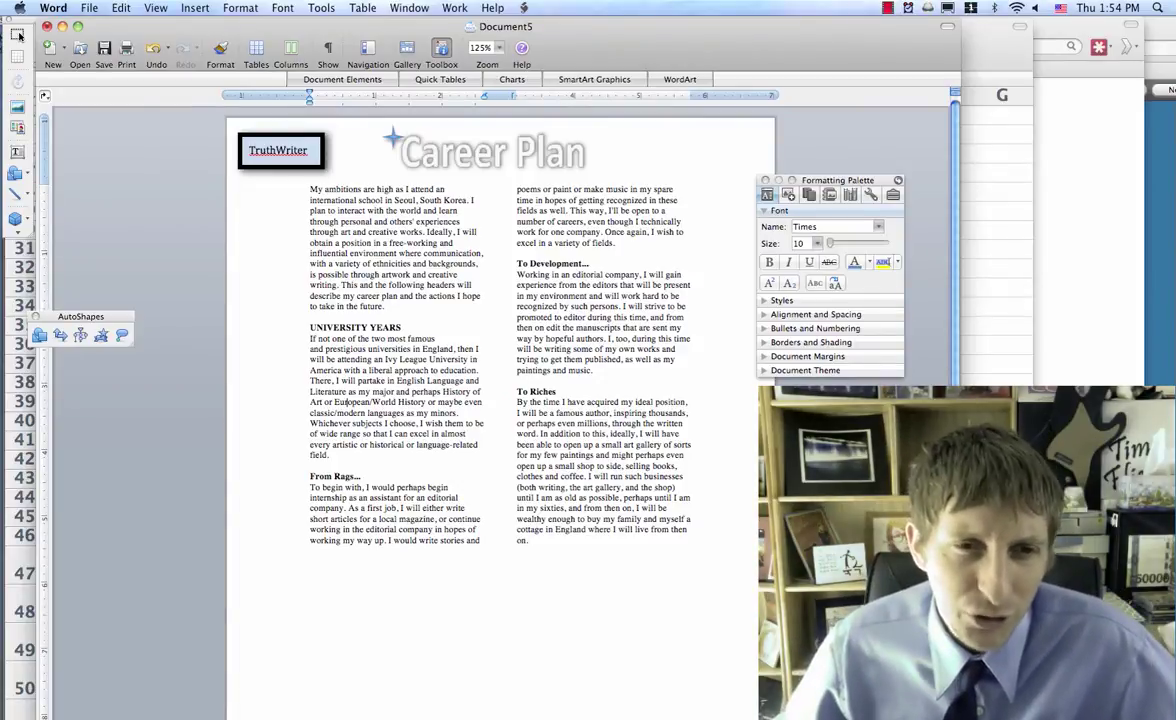
Step: Indent the first line of the University Years paragraph with two tabs
key("super+Tab")
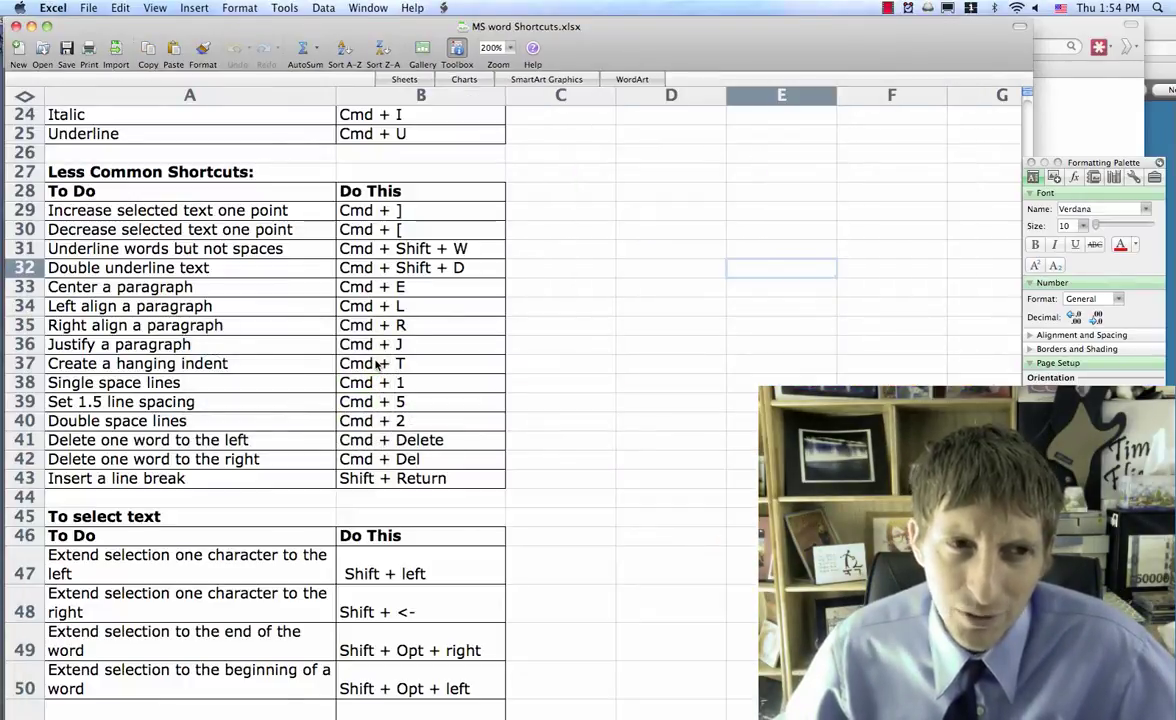
key("super+Tab")
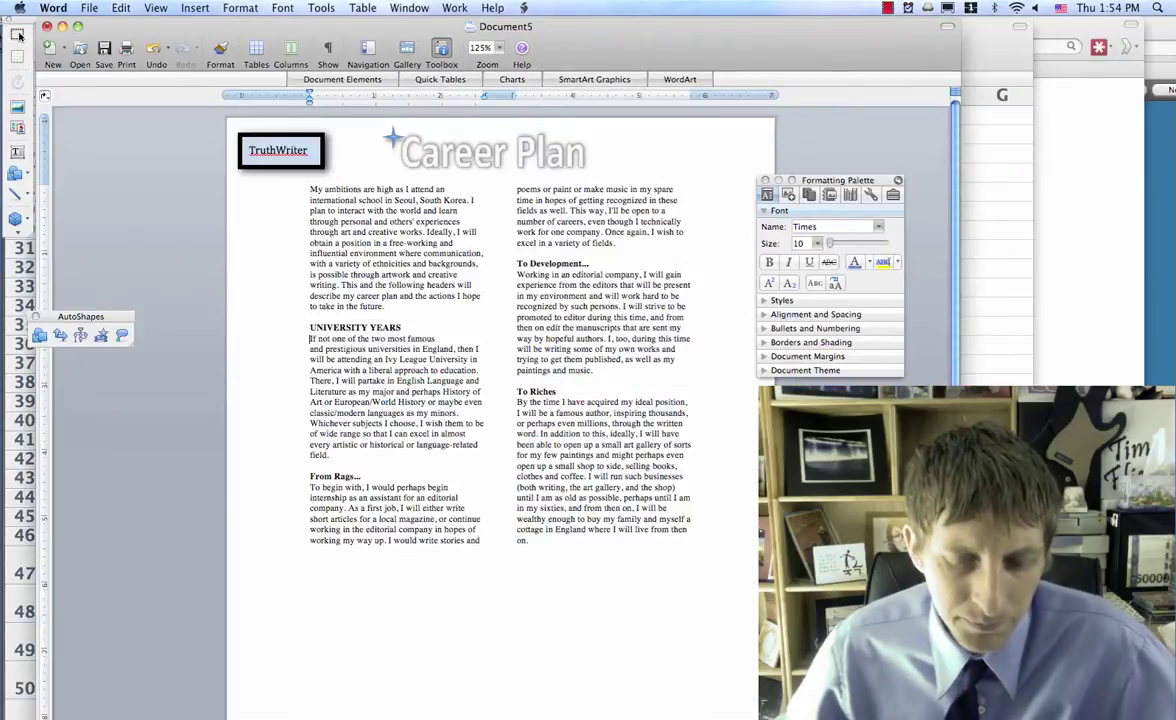
key("Tab")
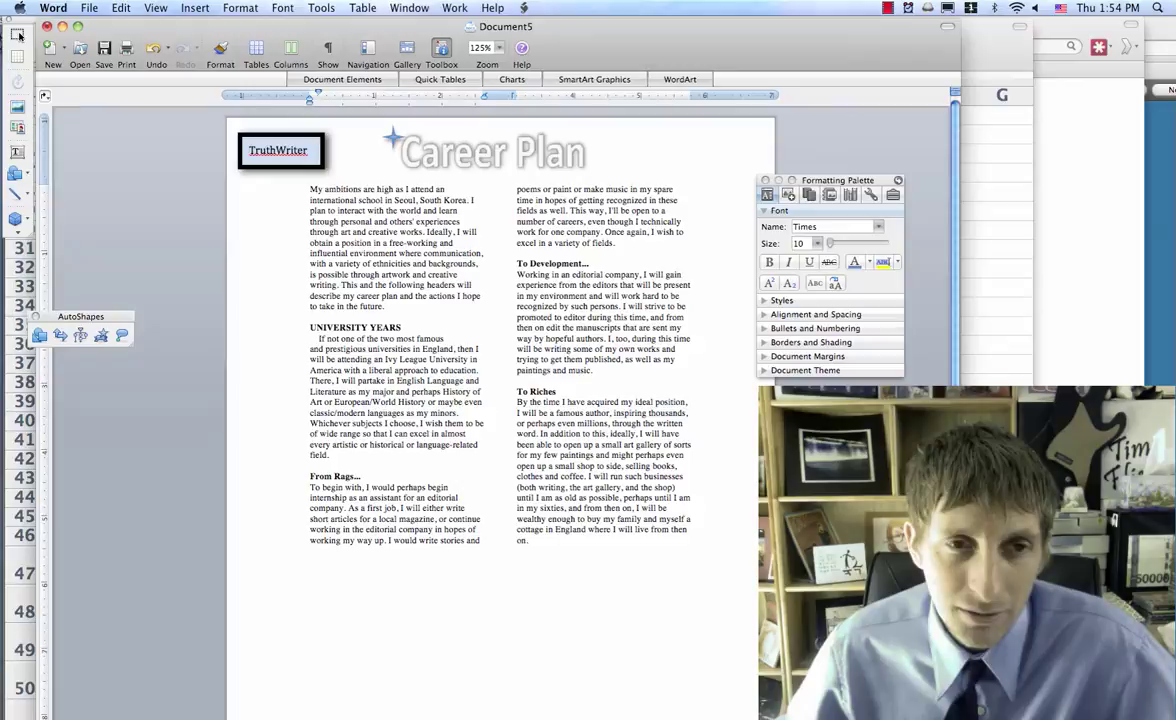
key("Tab")
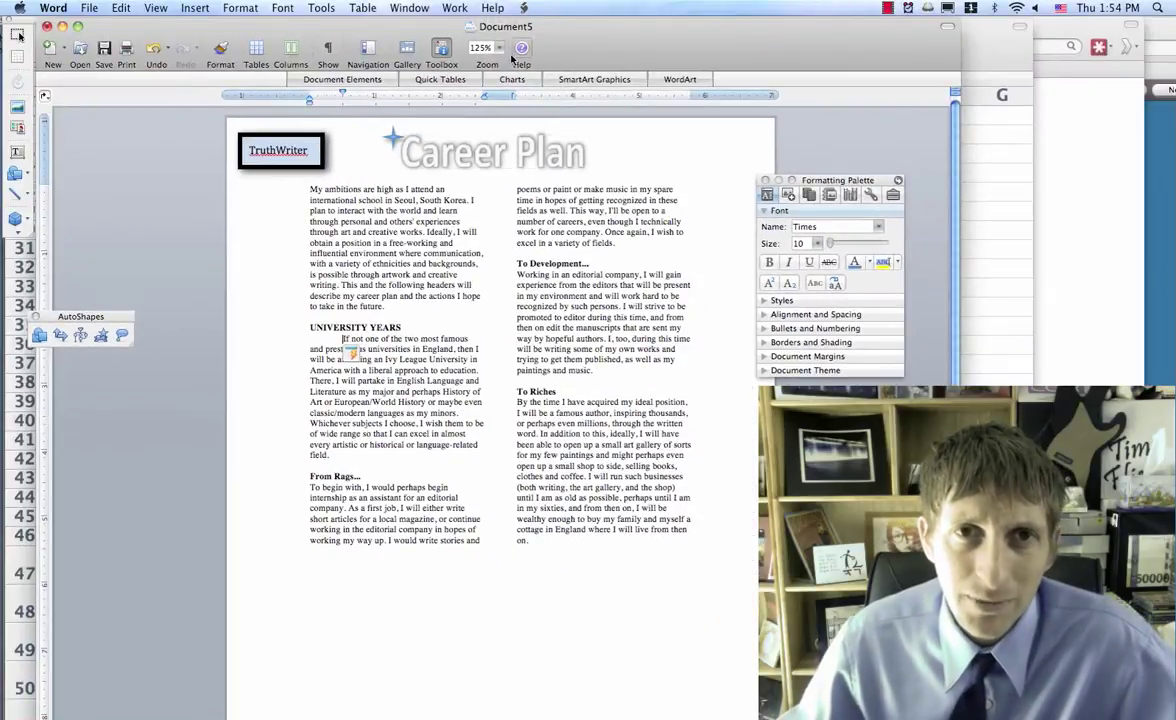
Step: Zoom the page to 200%, then to a custom 222%
left_click(498, 48)
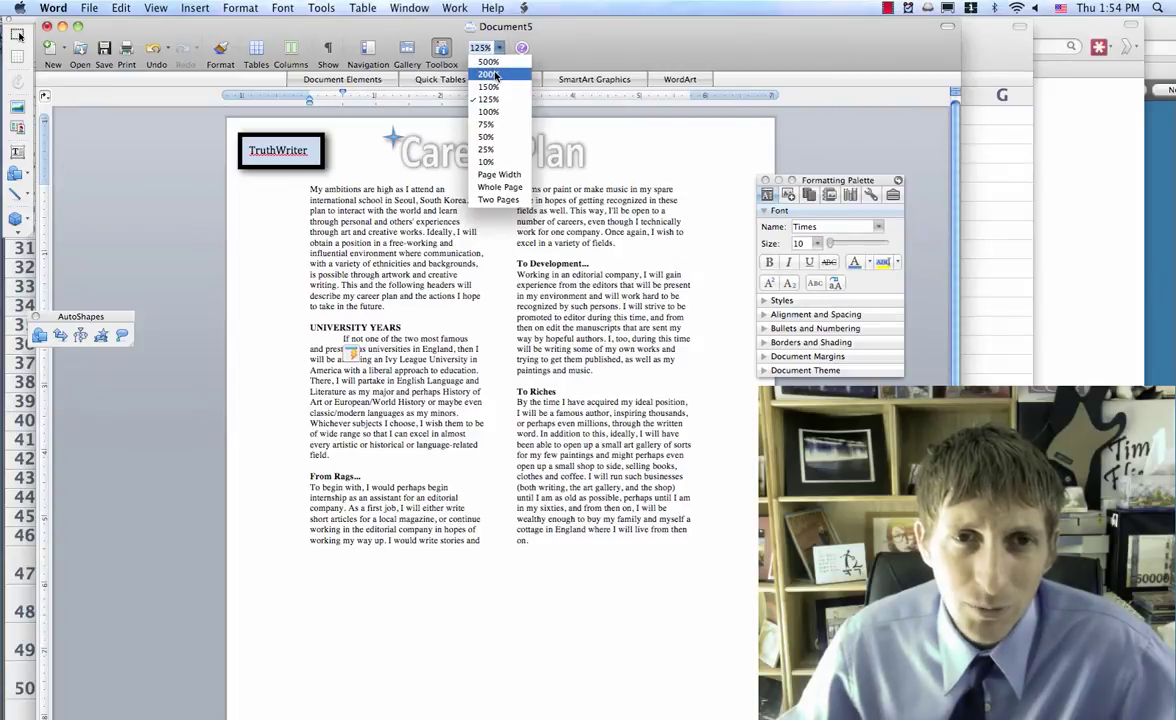
left_click(488, 74)
scroll(480, 400, "down", 5)
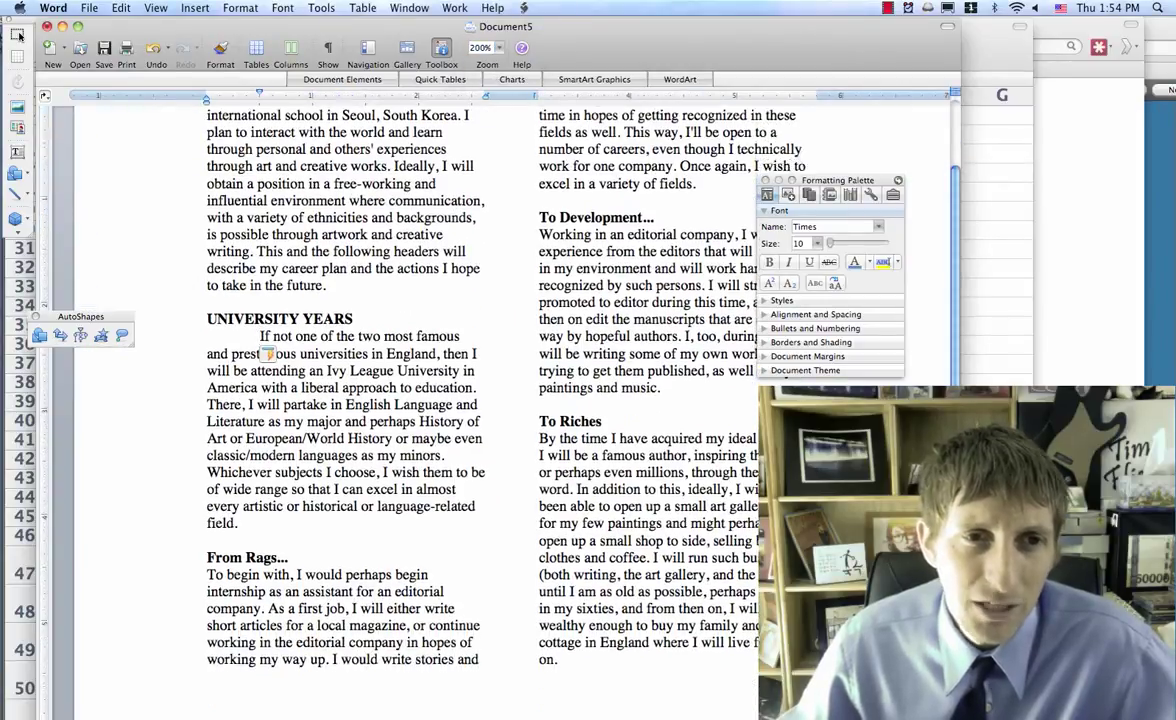
left_click(487, 48)
type("222")
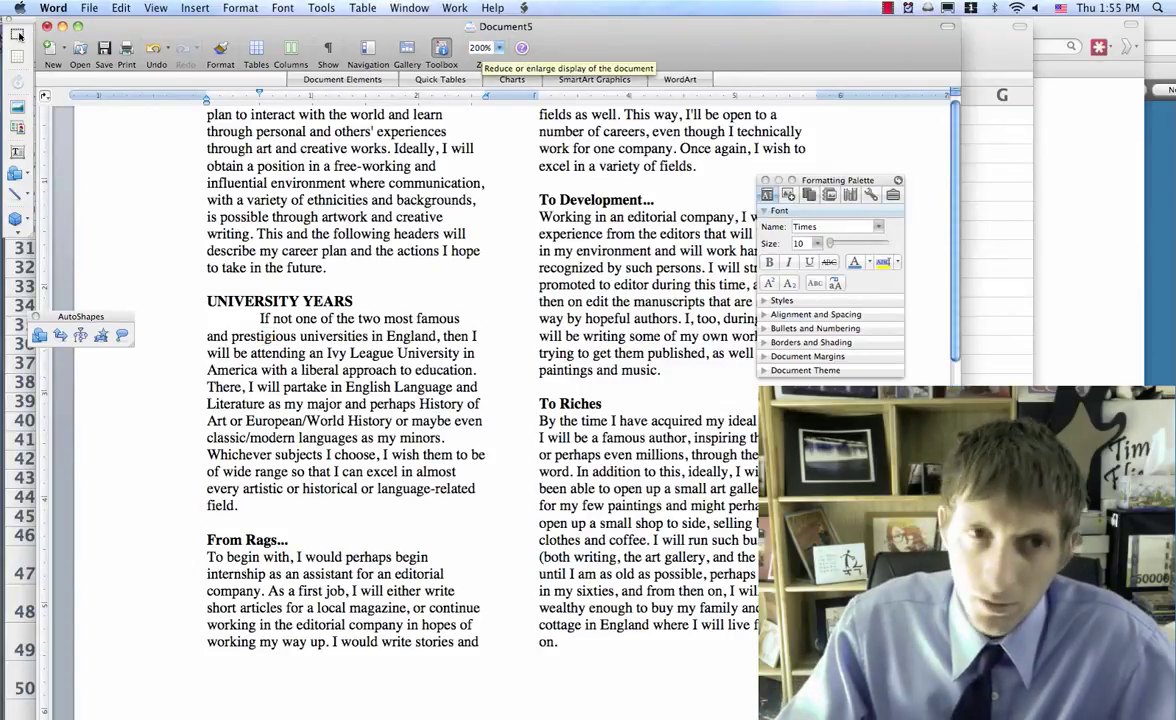
key("Return")
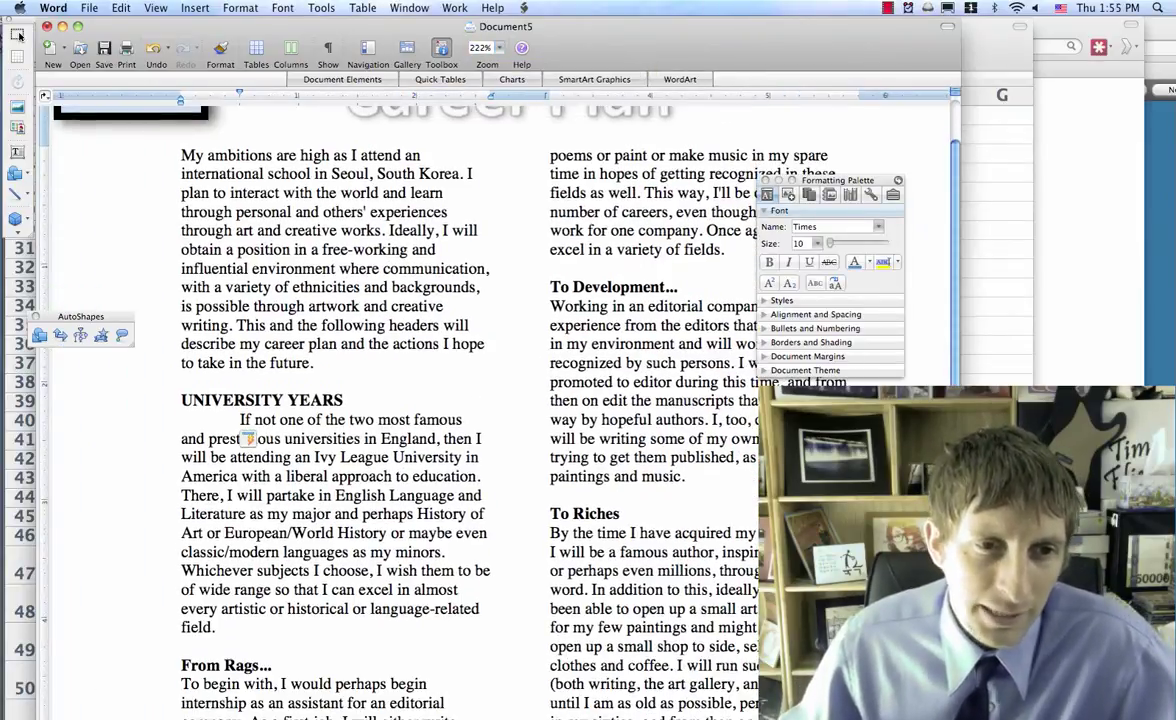
Step: Remove the paragraph's first-line indent, undo it, and remove it again
key("BackSpace")
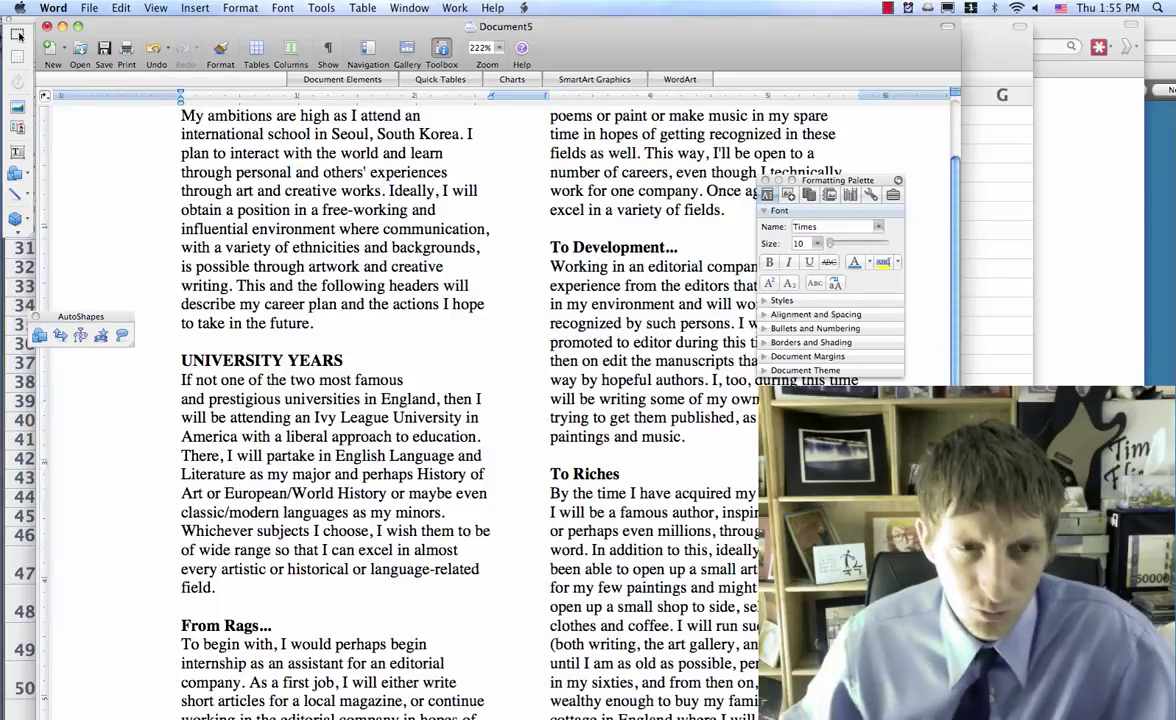
key("super+z")
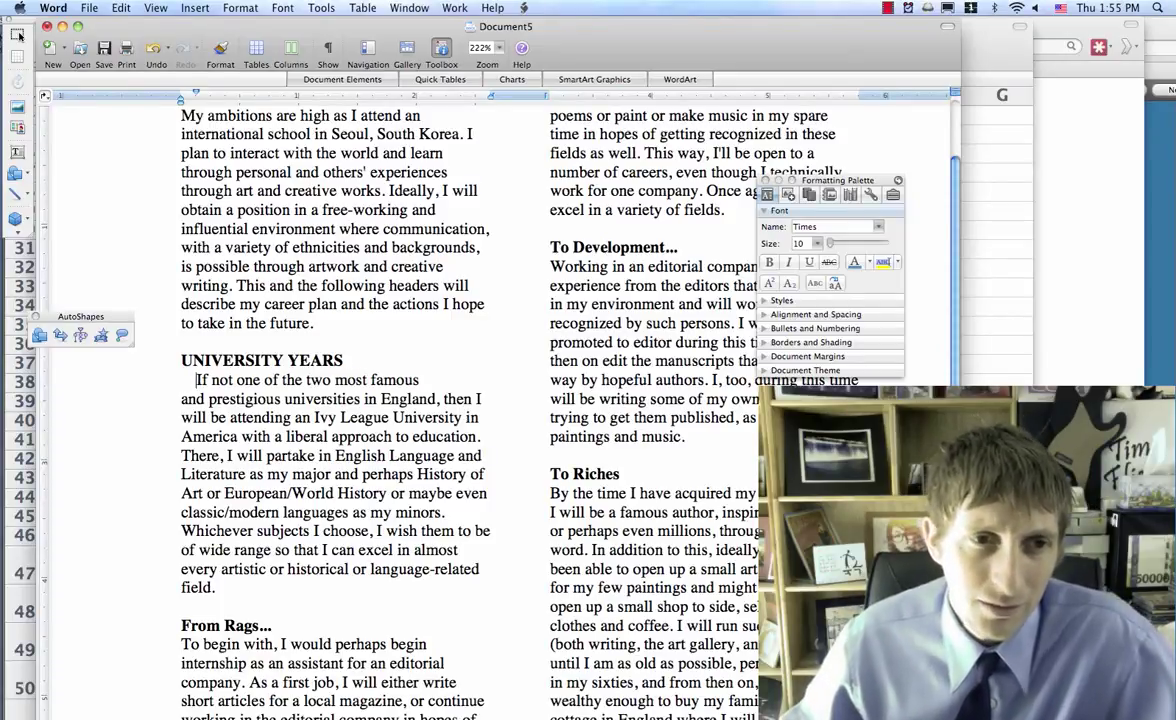
key("BackSpace")
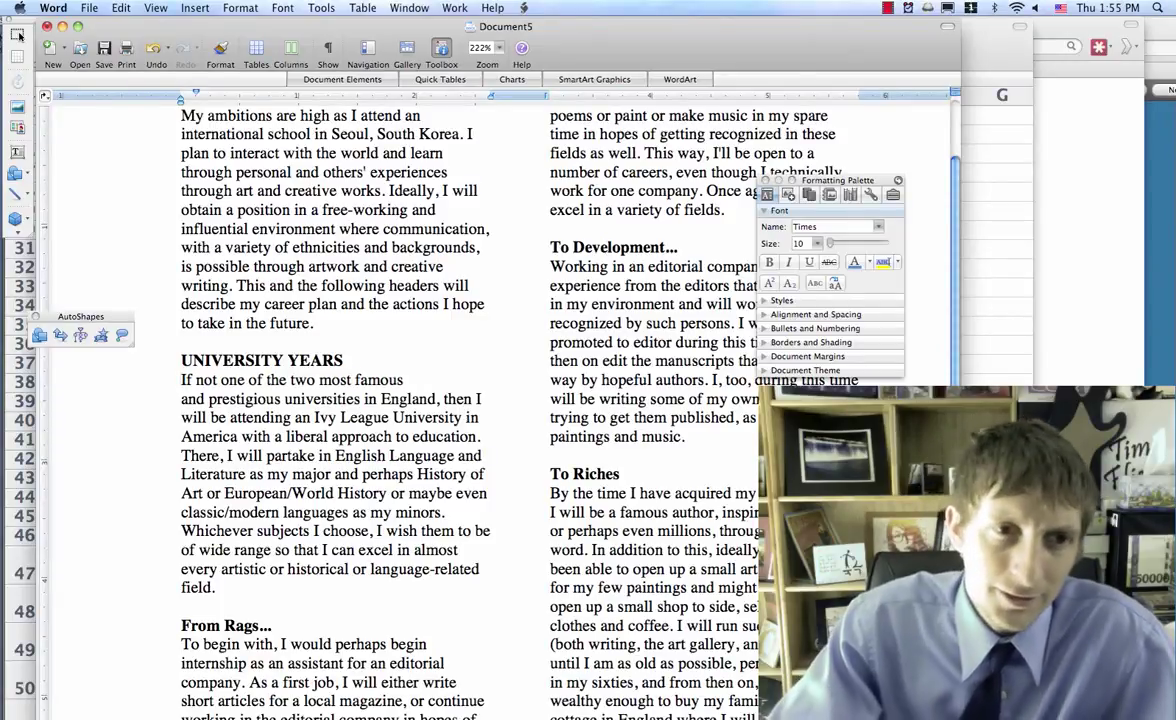
Step: Justify the University Years paragraph with Cmd+J, then return it to left alignment
key("super+Tab")
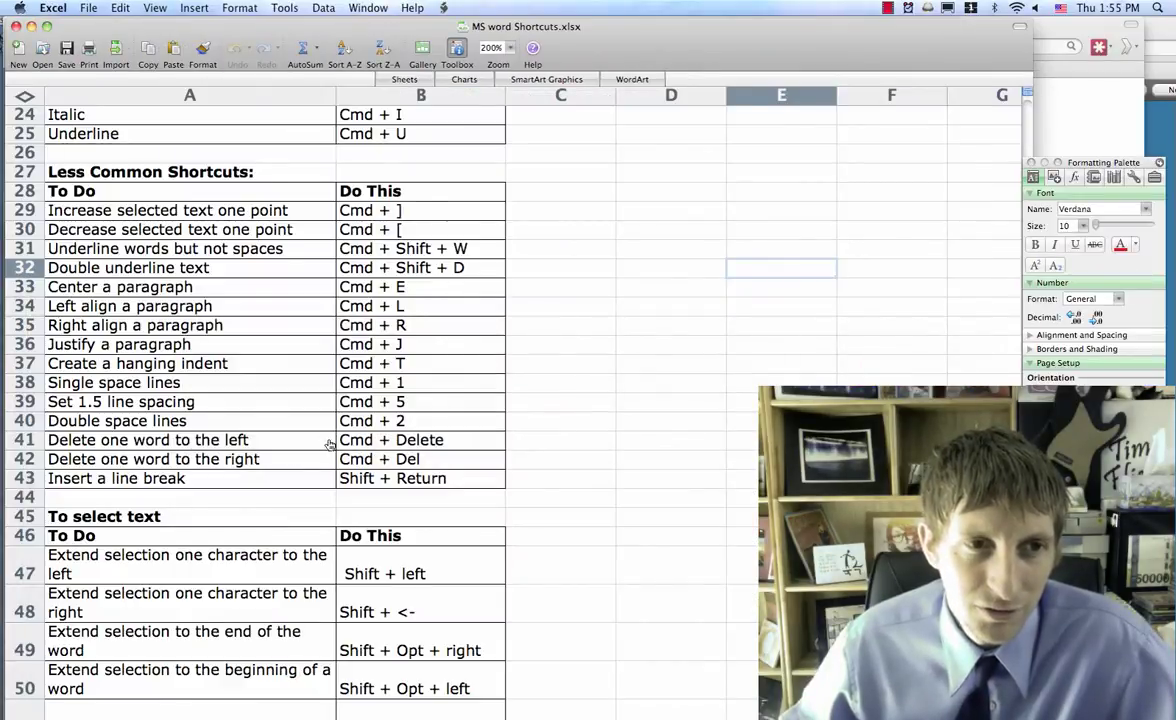
key("super+Tab")
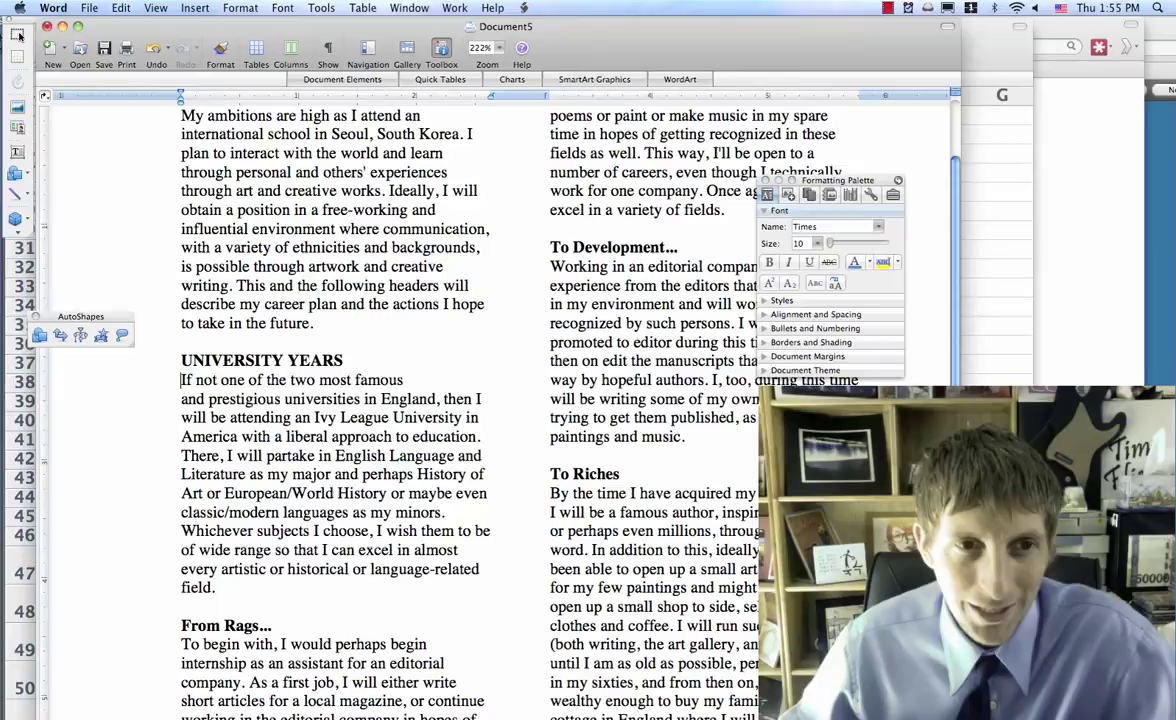
key("super+j")
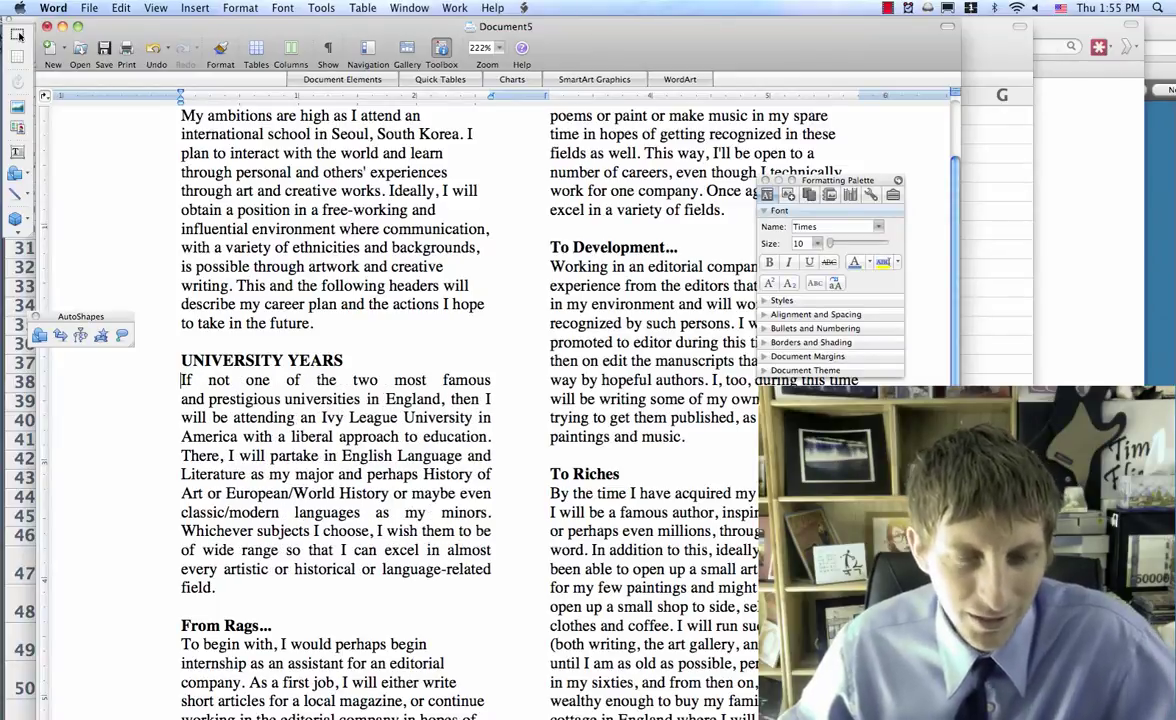
key("super+l")
Step: Toggle the first-line indent with Tab, undo, redo and undo again
key("Tab")
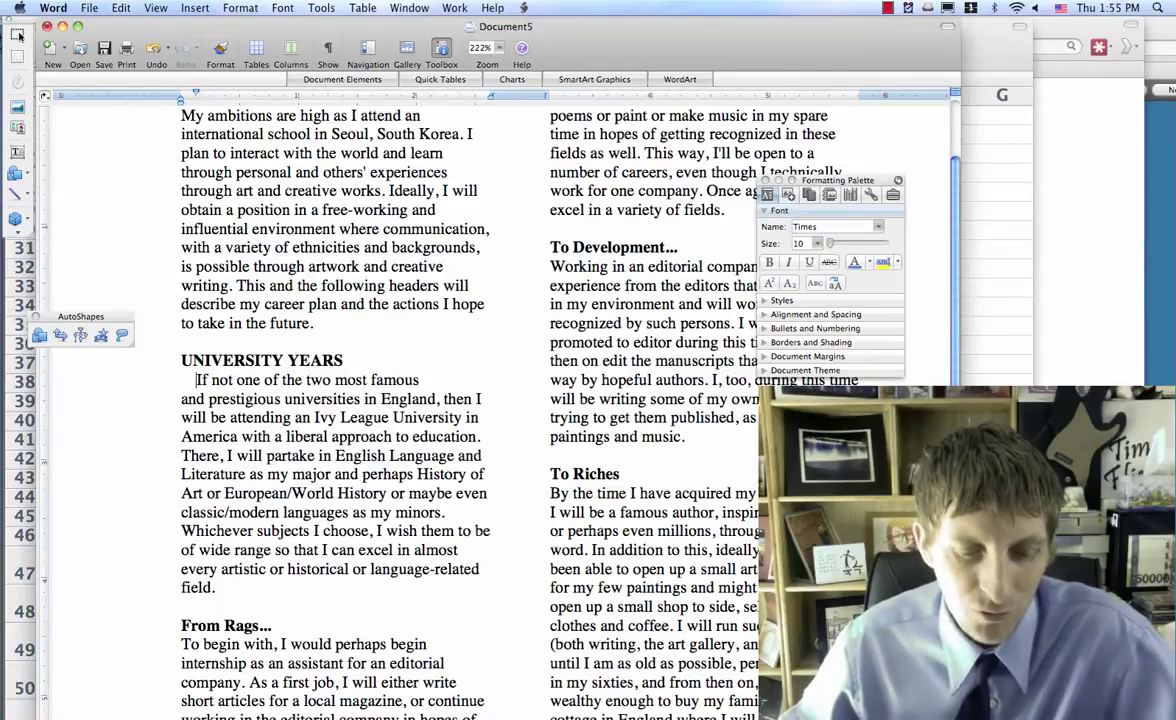
key("super+z")
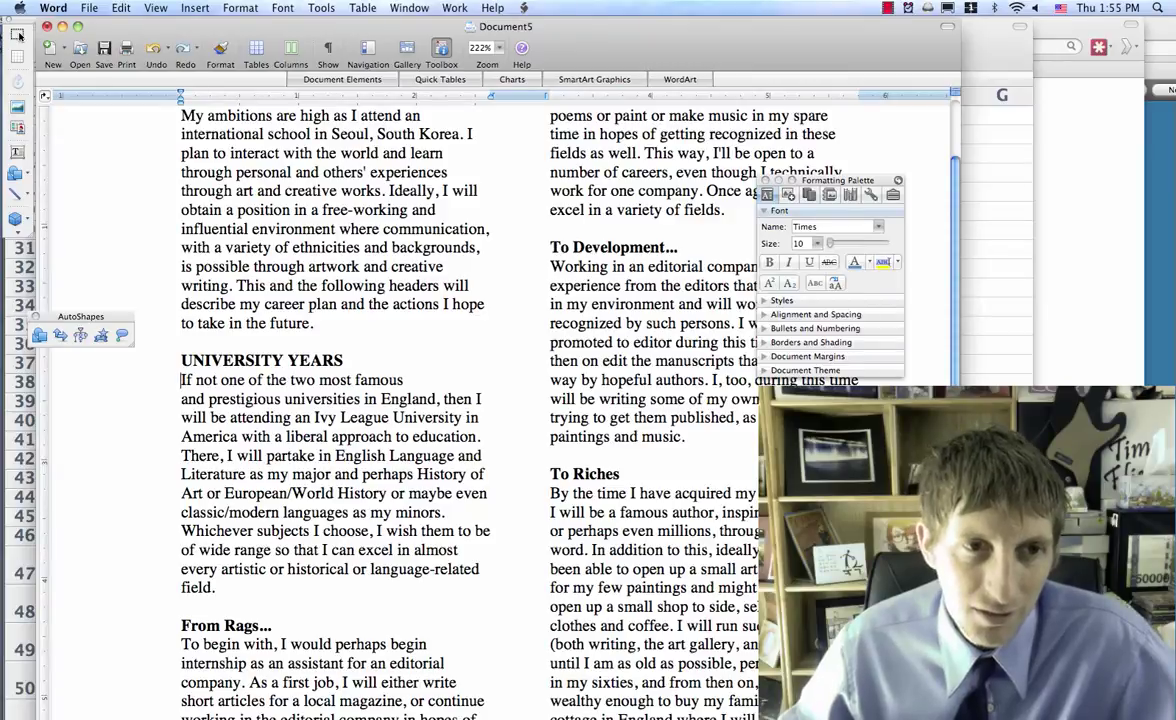
key("super+y")
key("super+z")
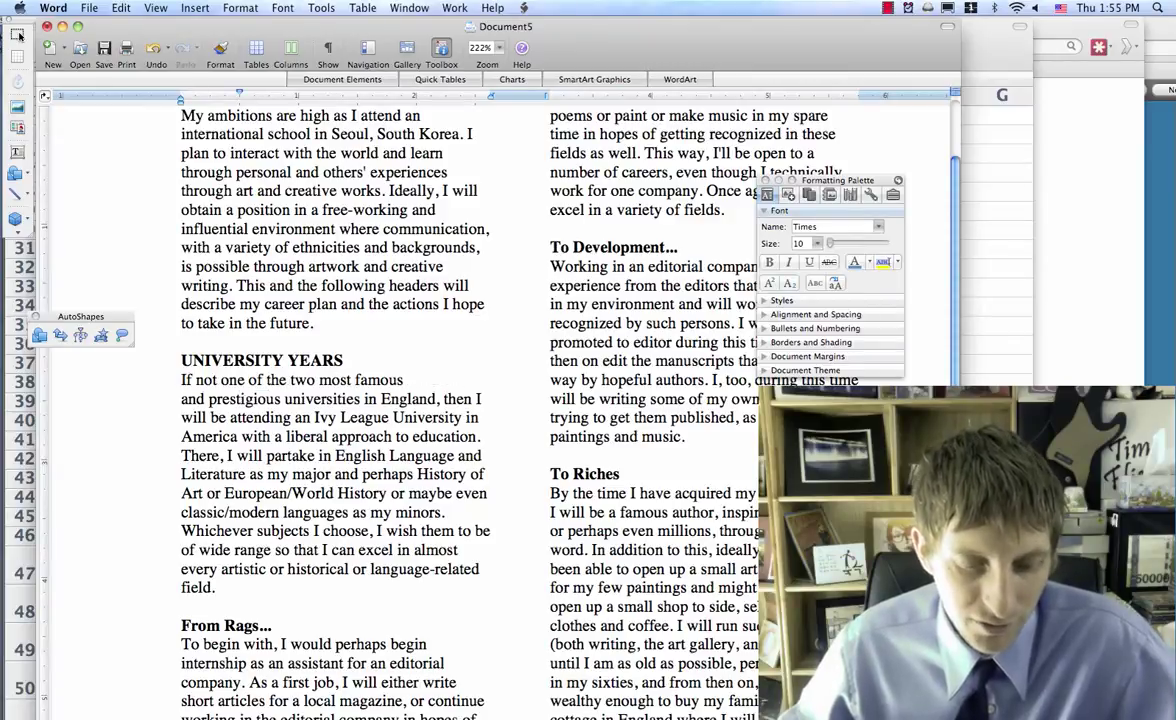
Step: Select the whole UNIVERSITY YEARS paragraph
key("super+Tab")
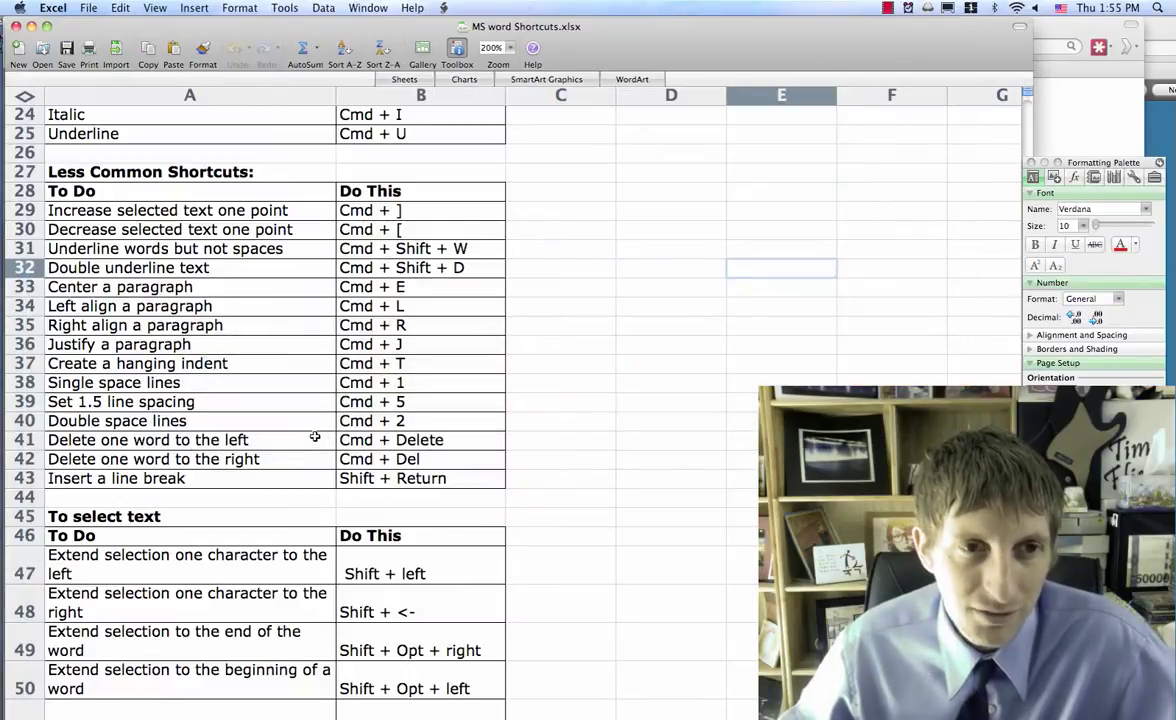
key("super+Tab")
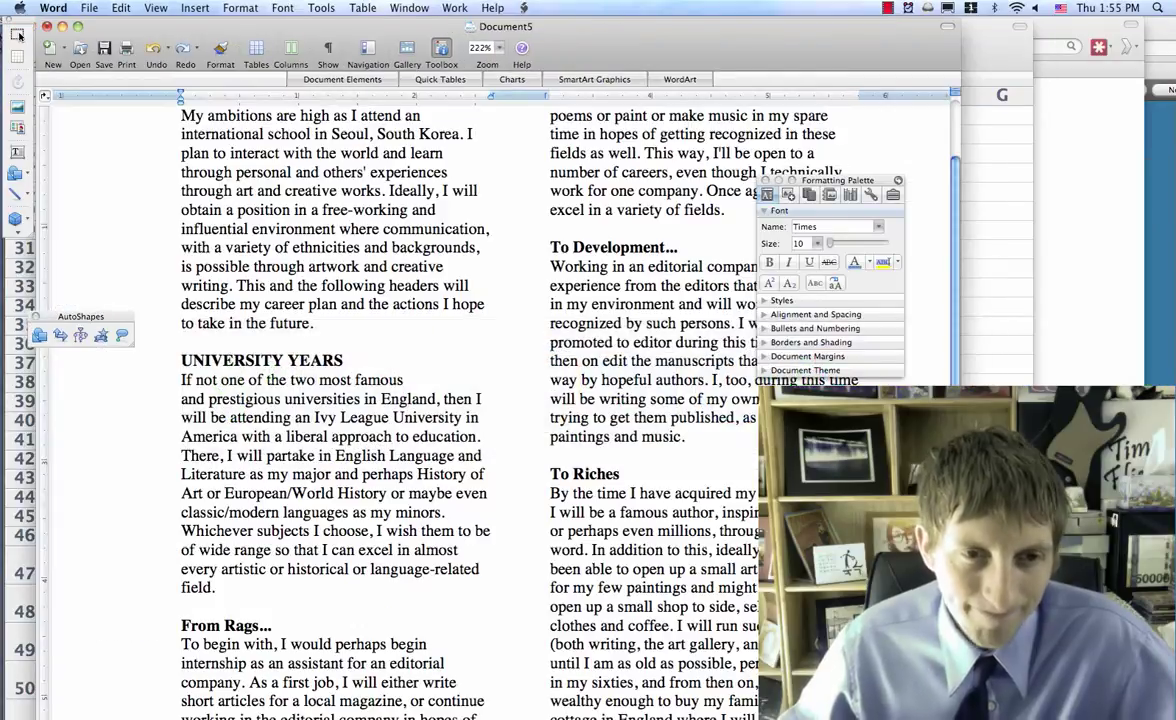
key("super+shift+Down")
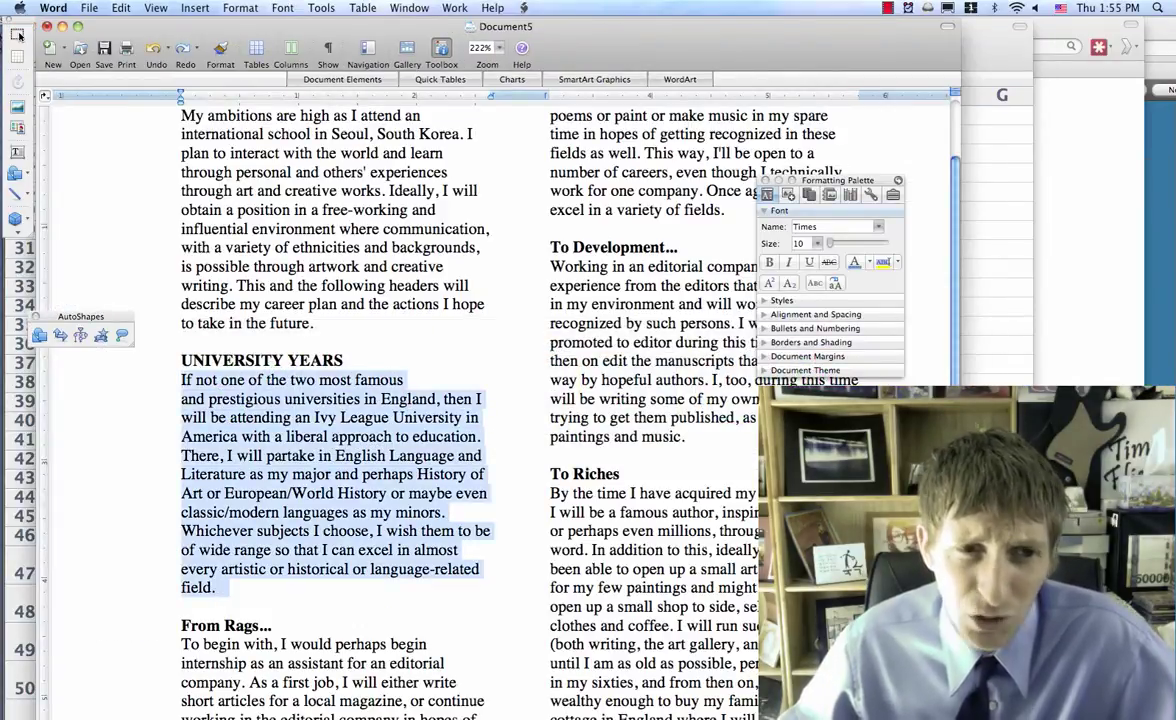
Step: Select the whole document and try double, then single, then settle on 1.5 line spacing
left_click(271, 436)
key("super+a")
key("super+2")
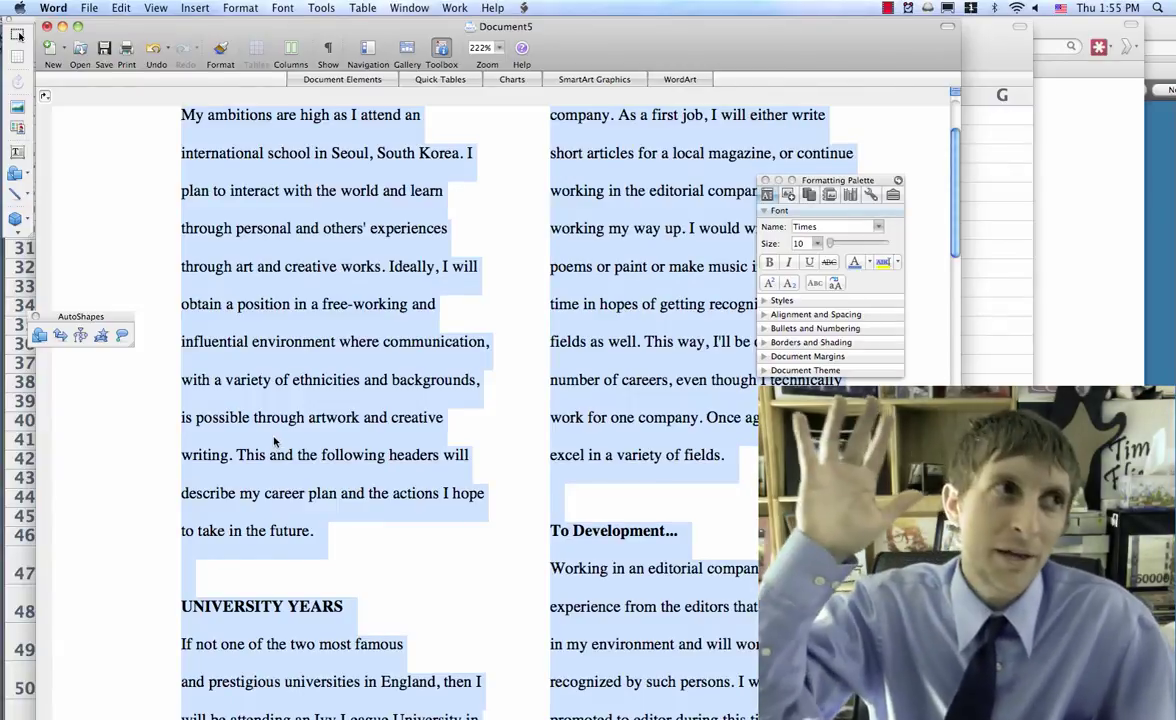
key("super+1")
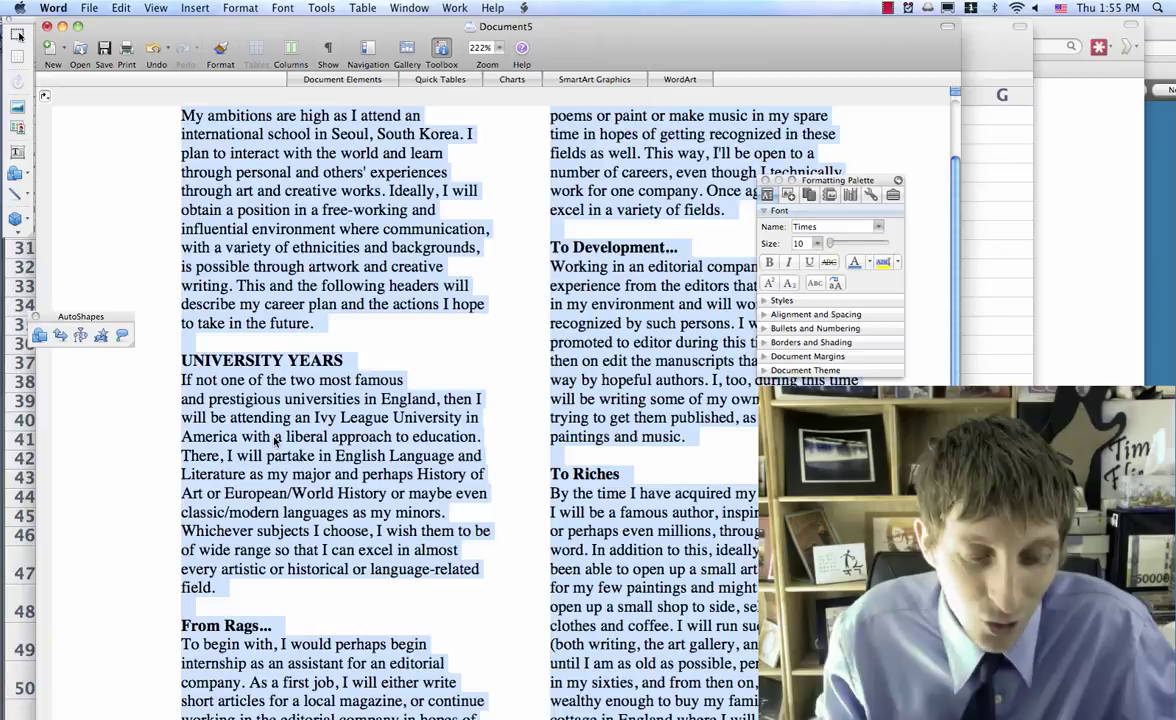
key("super+5")
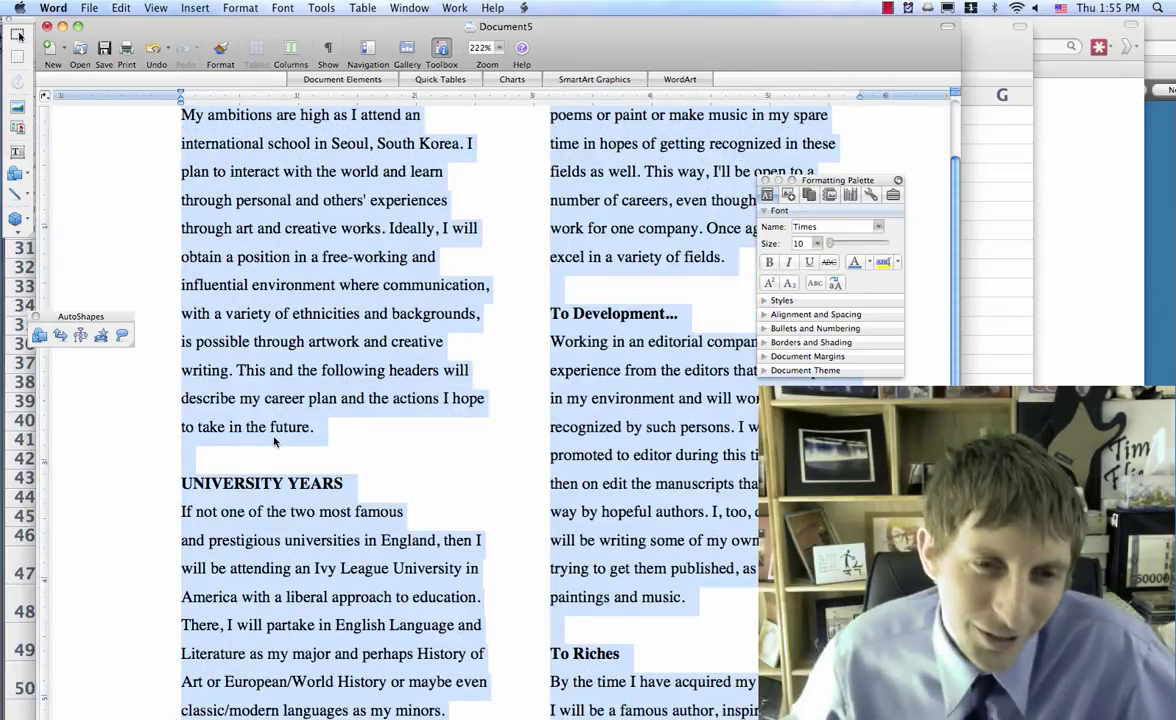
key("super+Tab")
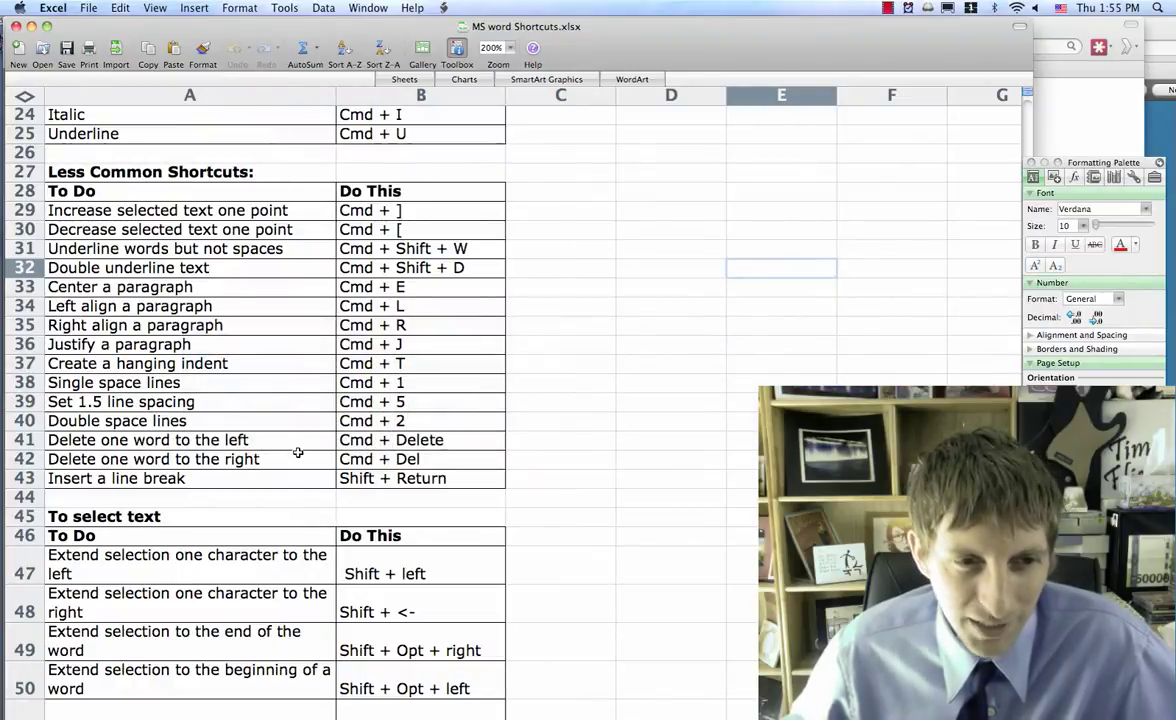
key("super+Tab")
Step: Scroll through the shortcuts spreadsheet, then return to the Career Plan document
scroll(300, 445, "down", 5)
scroll(308, 440, "up", 2)
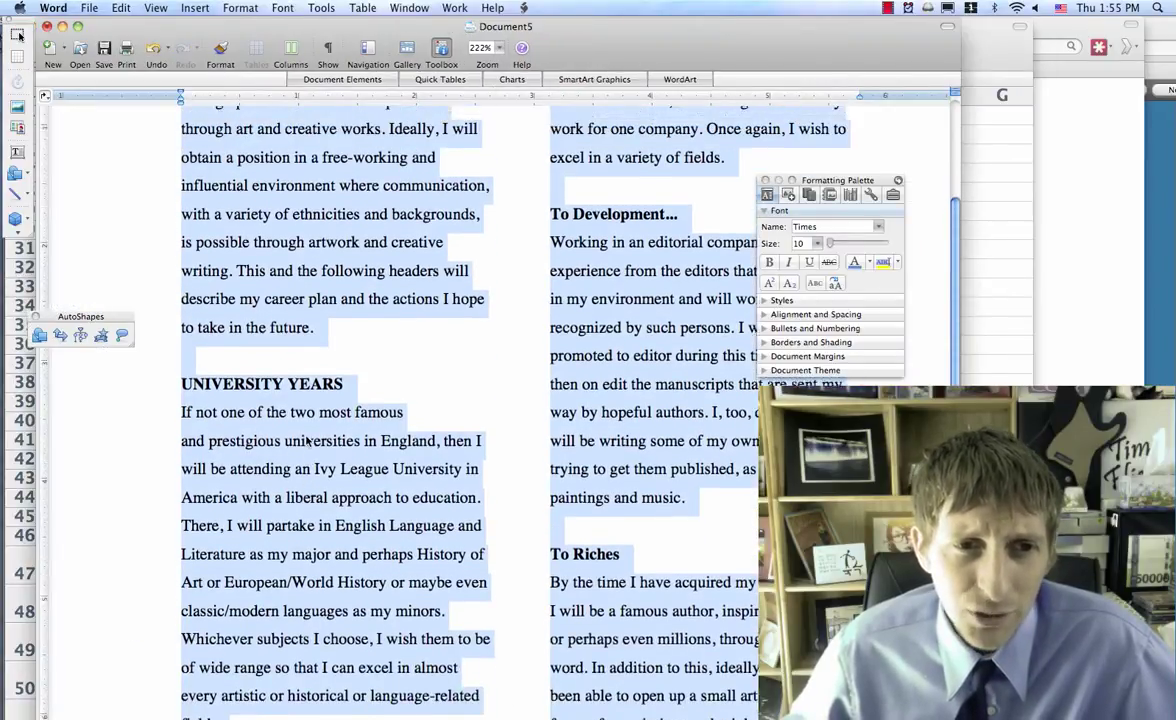
scroll(308, 440, "up", 1)
key("super+Tab")
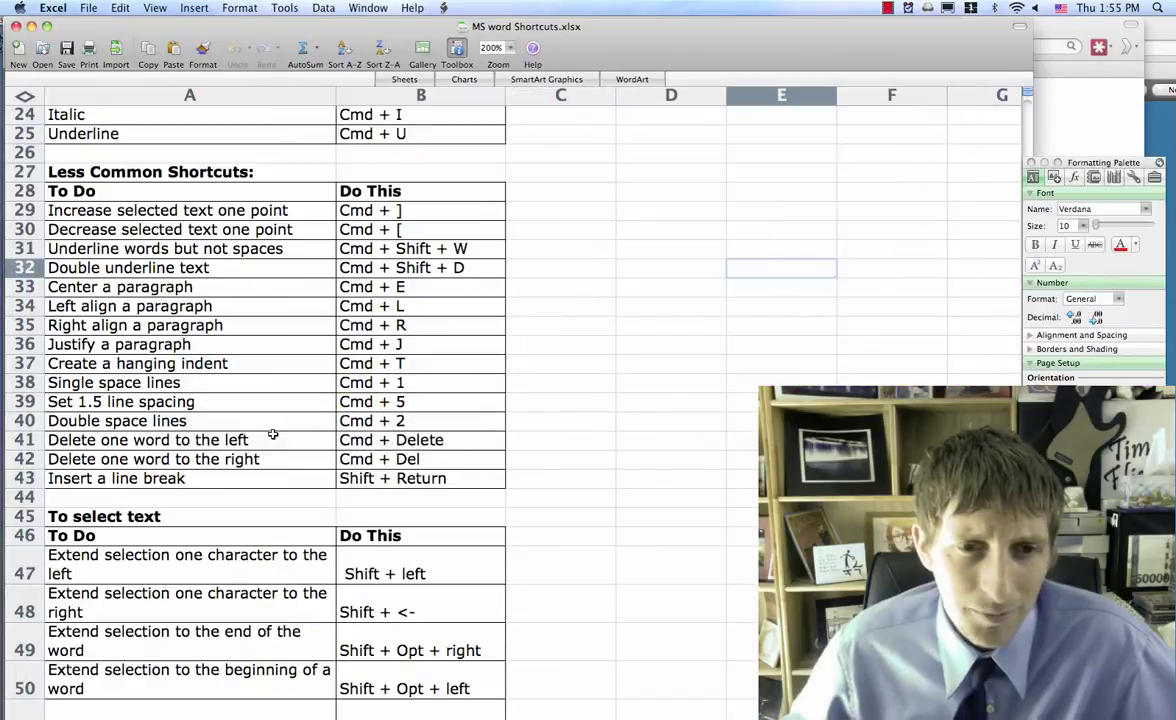
key("super+Tab")
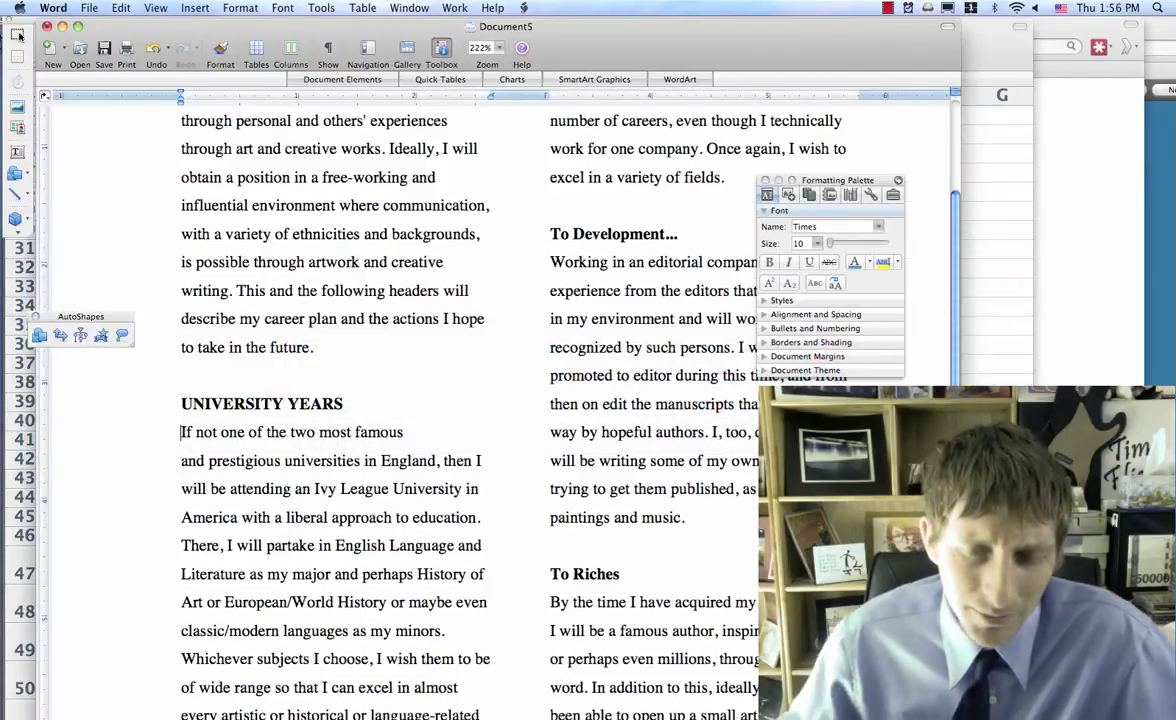
Step: Join the paragraph back onto the heading and set the whole document to single spacing
key("super+z")
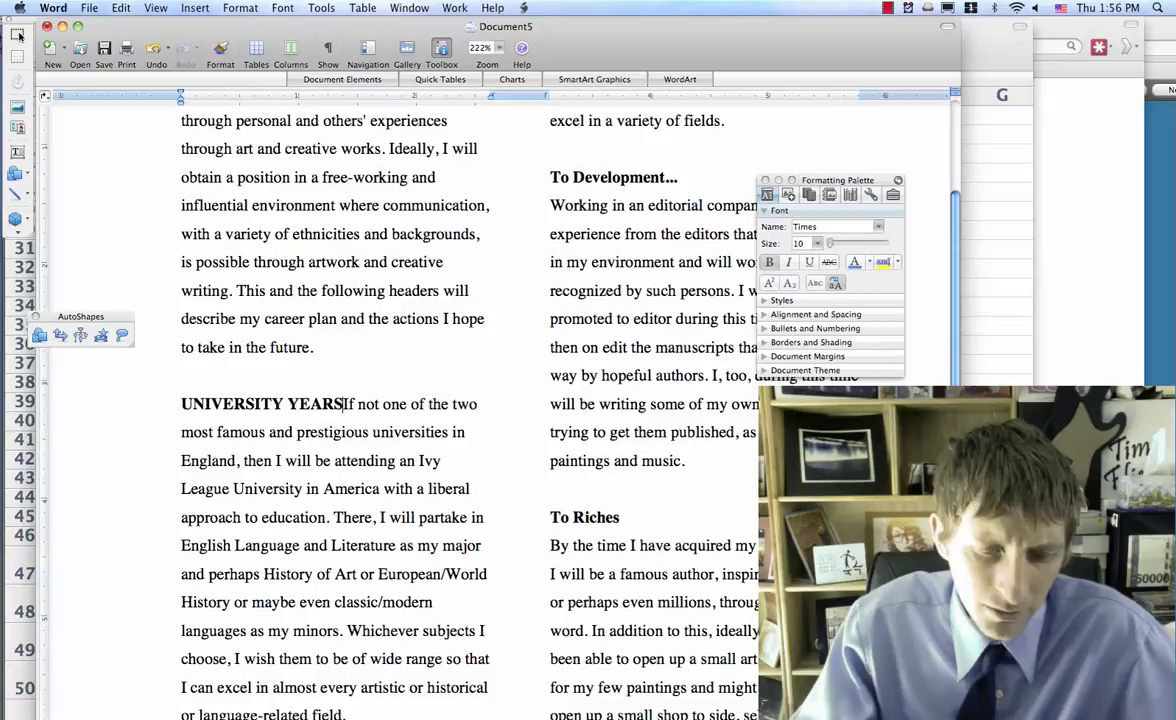
key("super+a")
key("super+1")
left_click(364, 451)
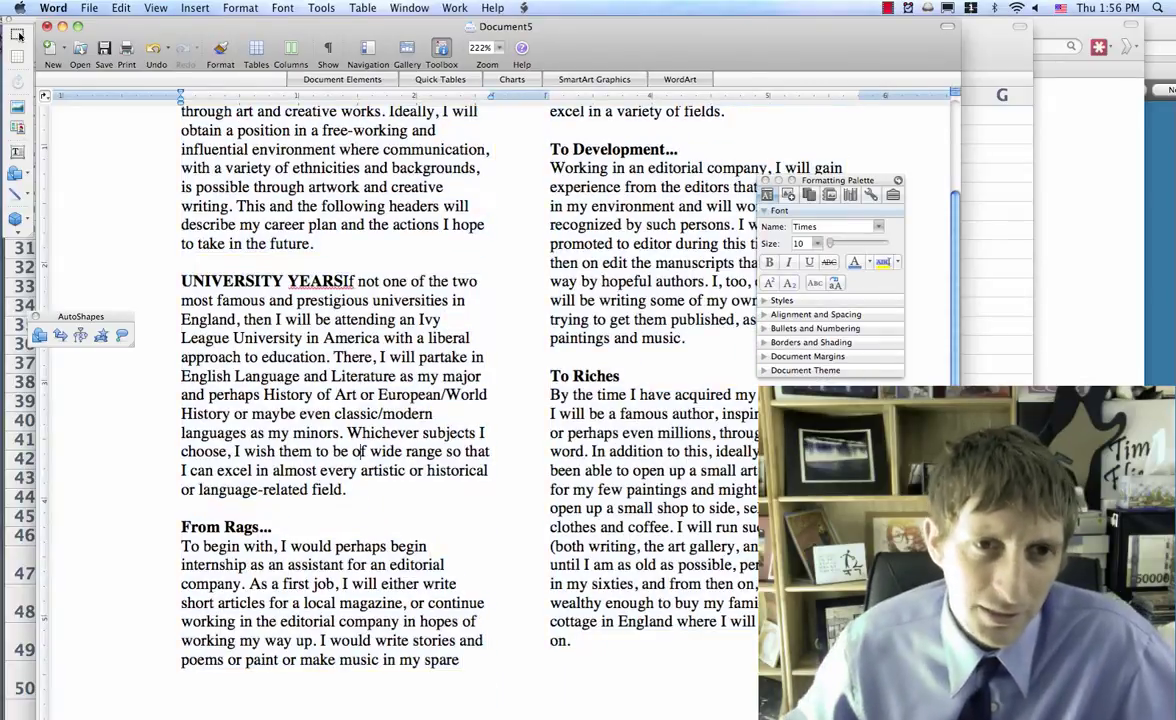
Step: Add a line break after the UNIVERSITY YEARS heading so the paragraph starts below it
left_click(345, 281)
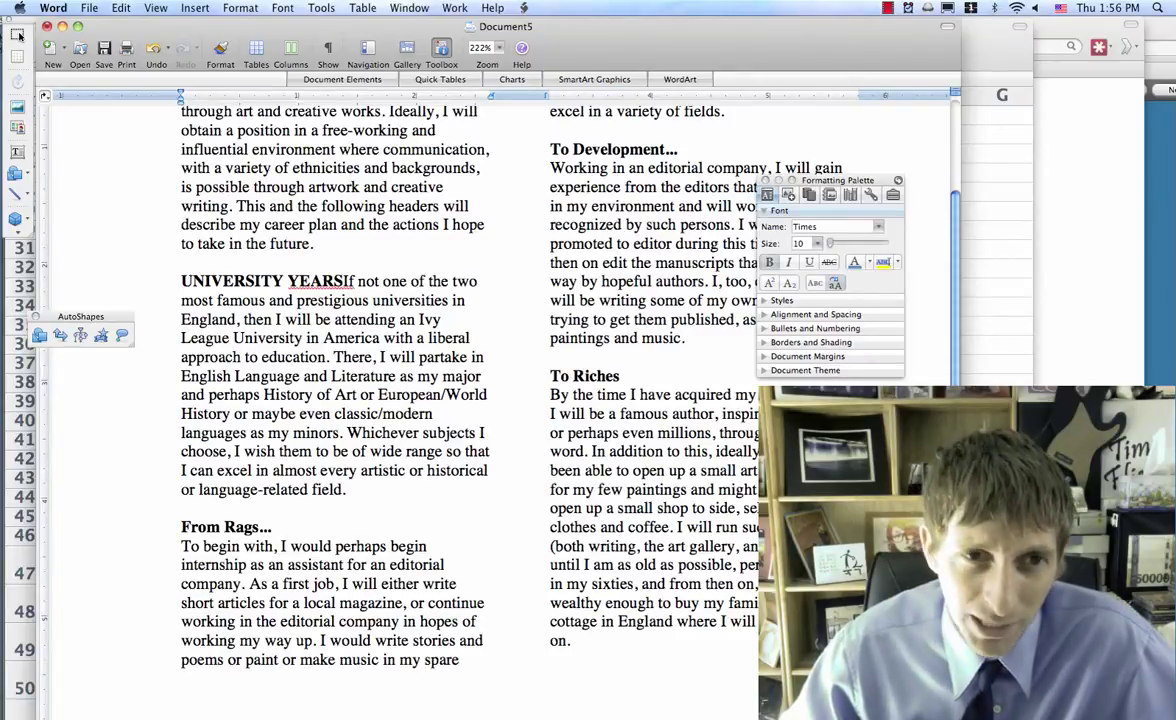
type("..")
key("BackSpace")
key("BackSpace")
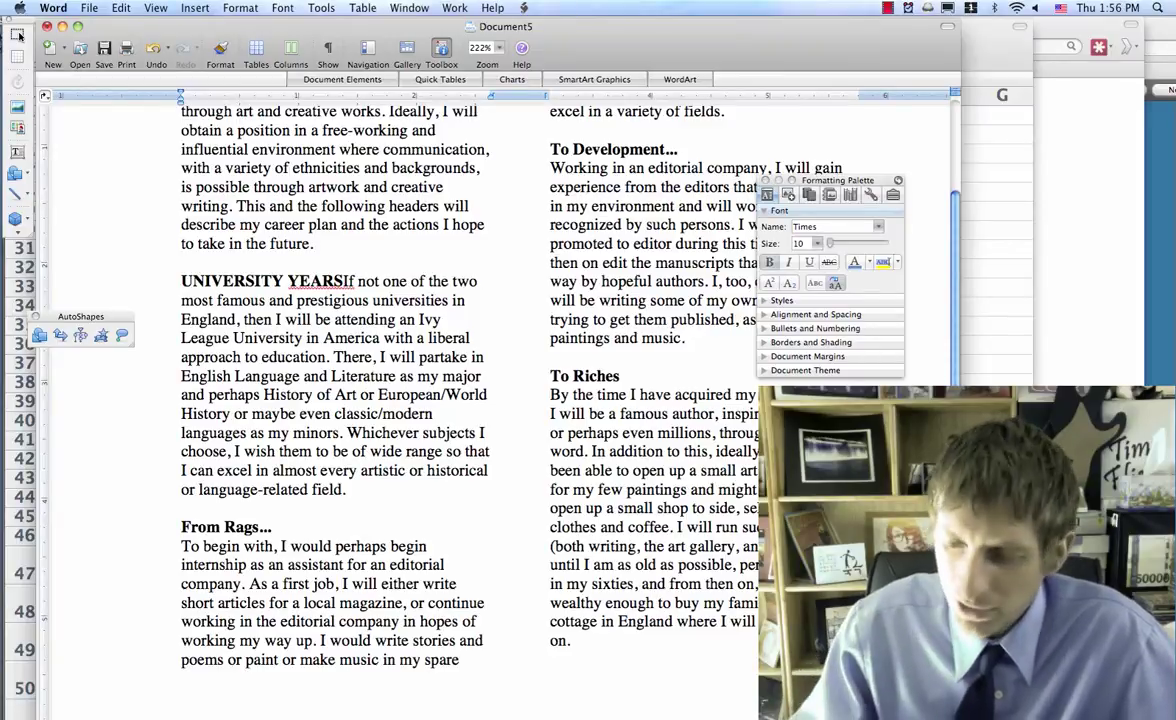
key("Return")
key("Return")
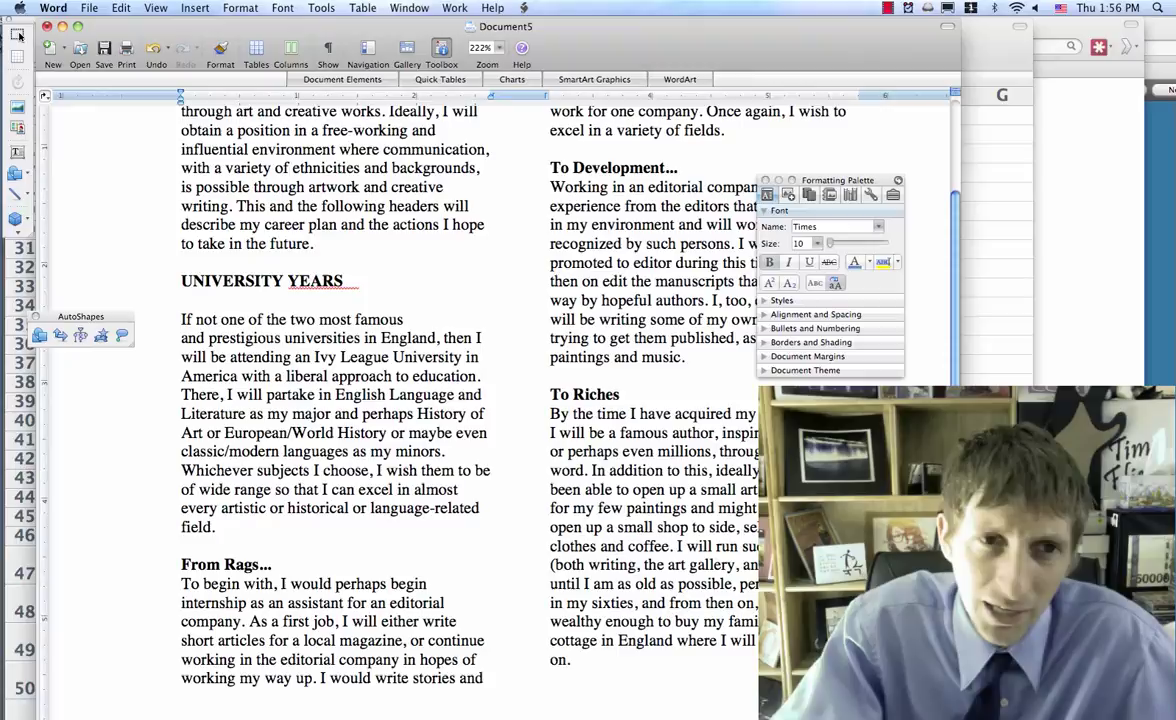
key("BackSpace")
key("BackSpace")
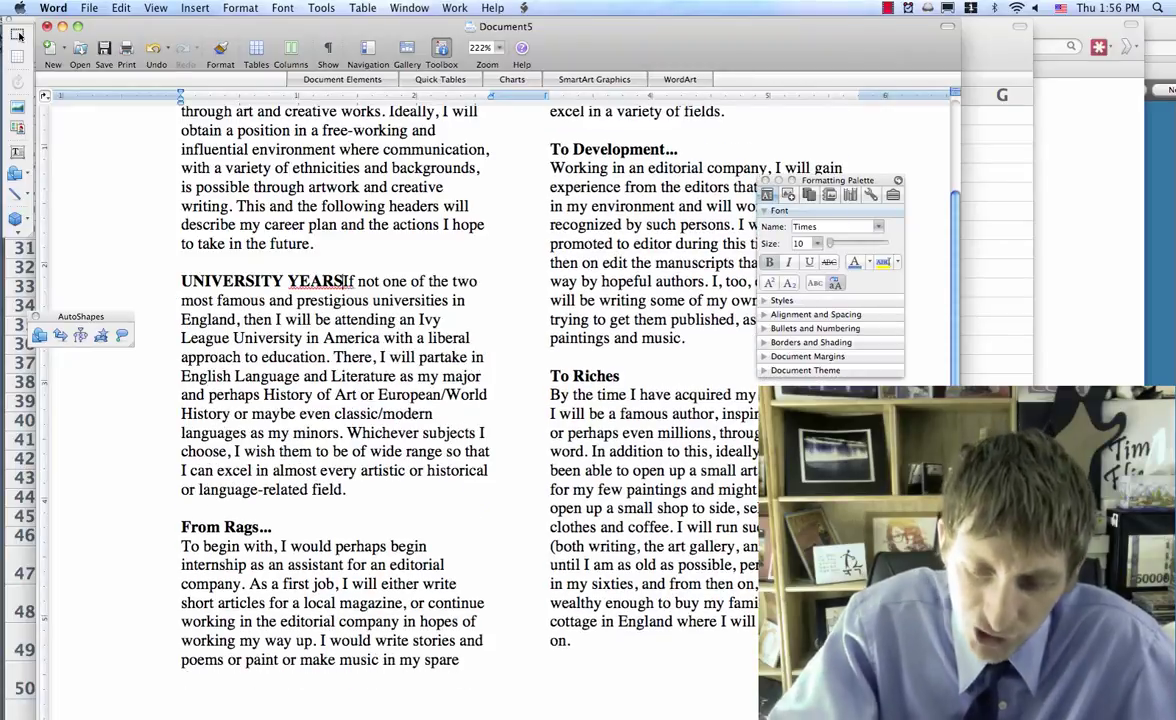
key("Return")
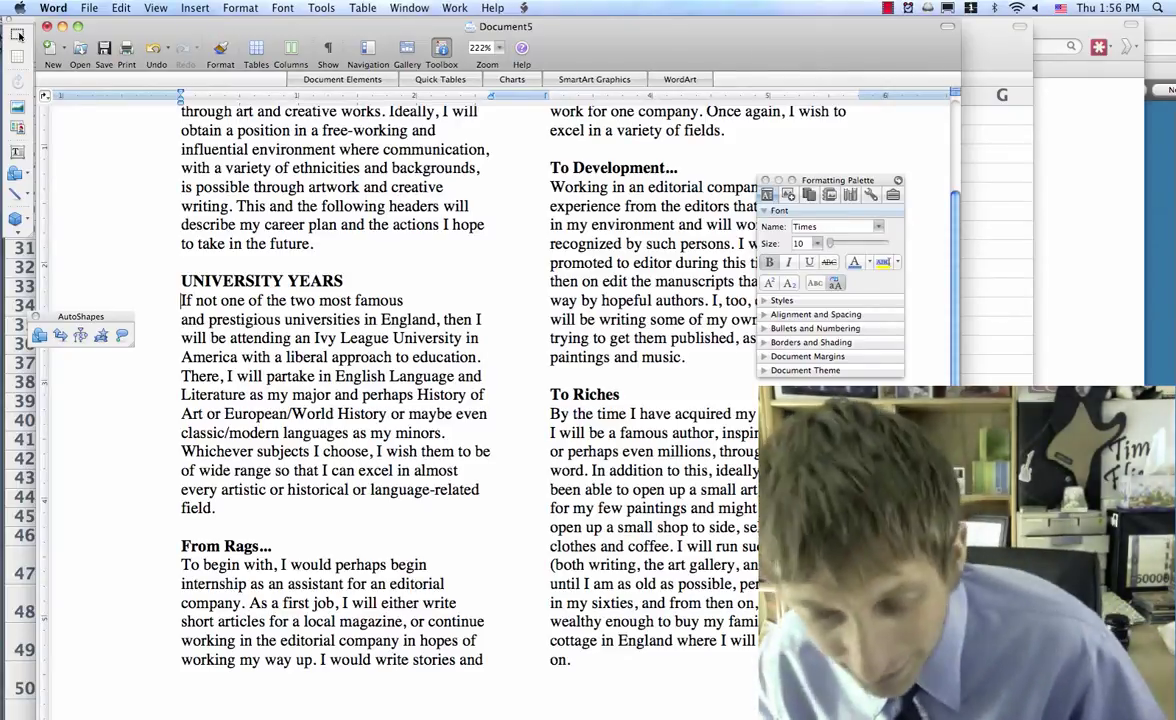
key("super+z")
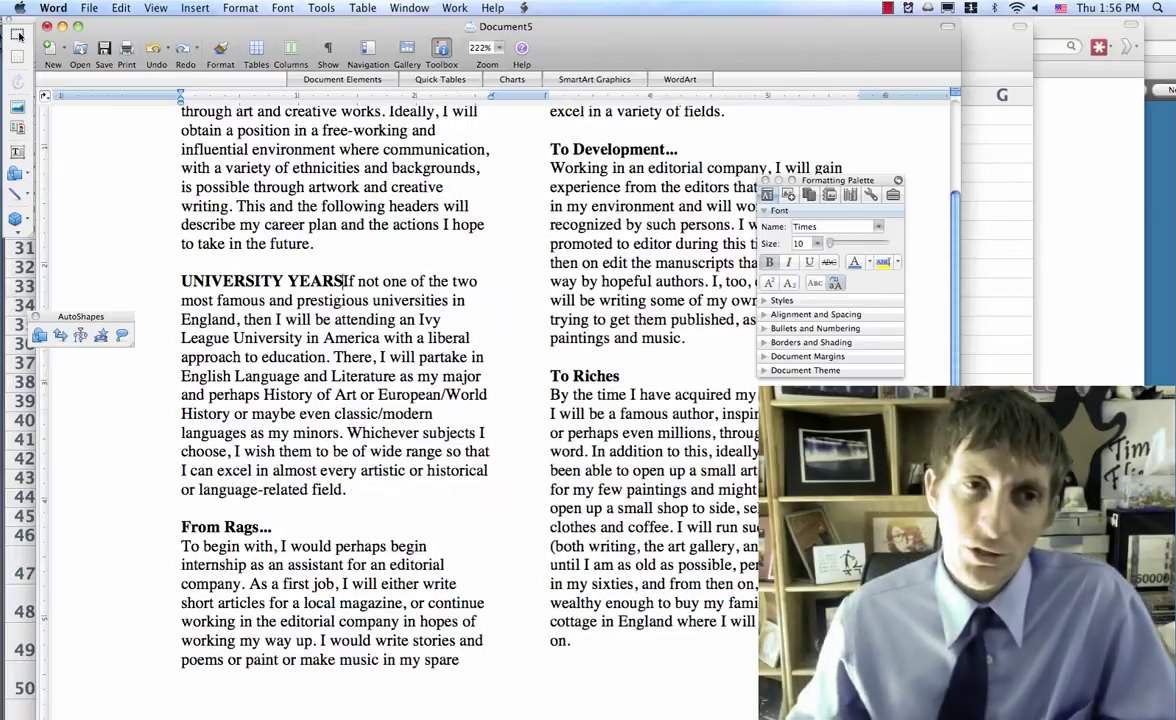
key("super+y")
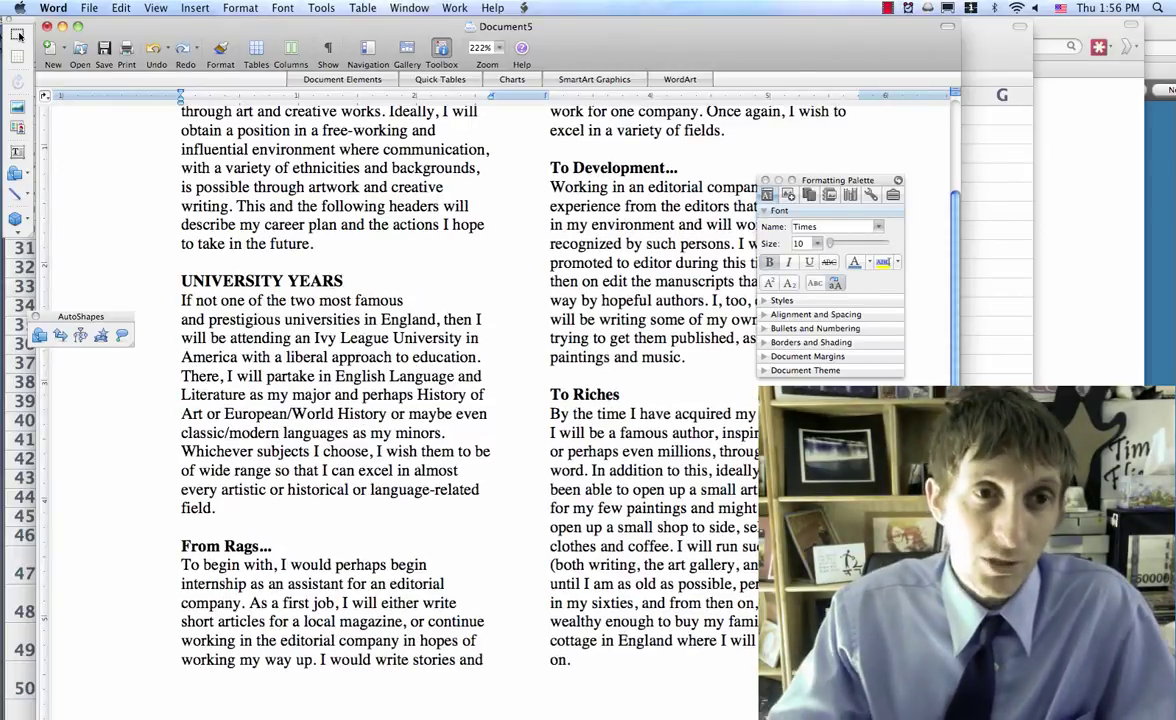
Step: Scroll down the shortcuts spreadsheet, then switch back to the Word document
key("super+Tab")
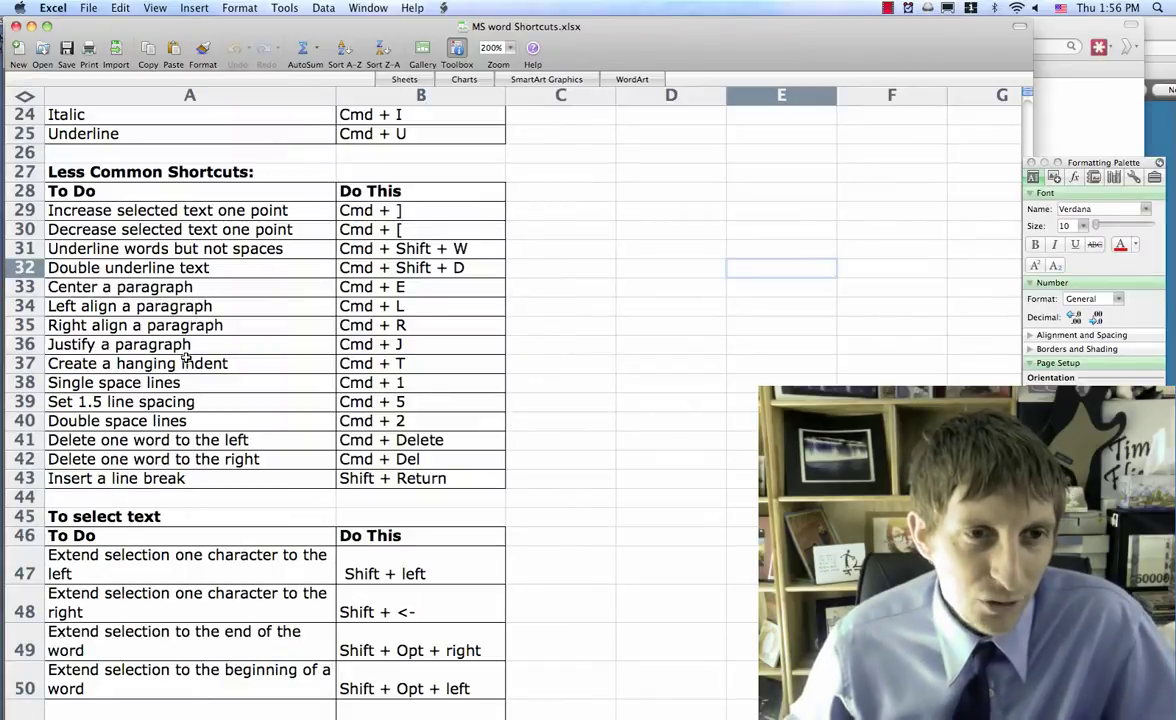
scroll(238, 374, "down", 1)
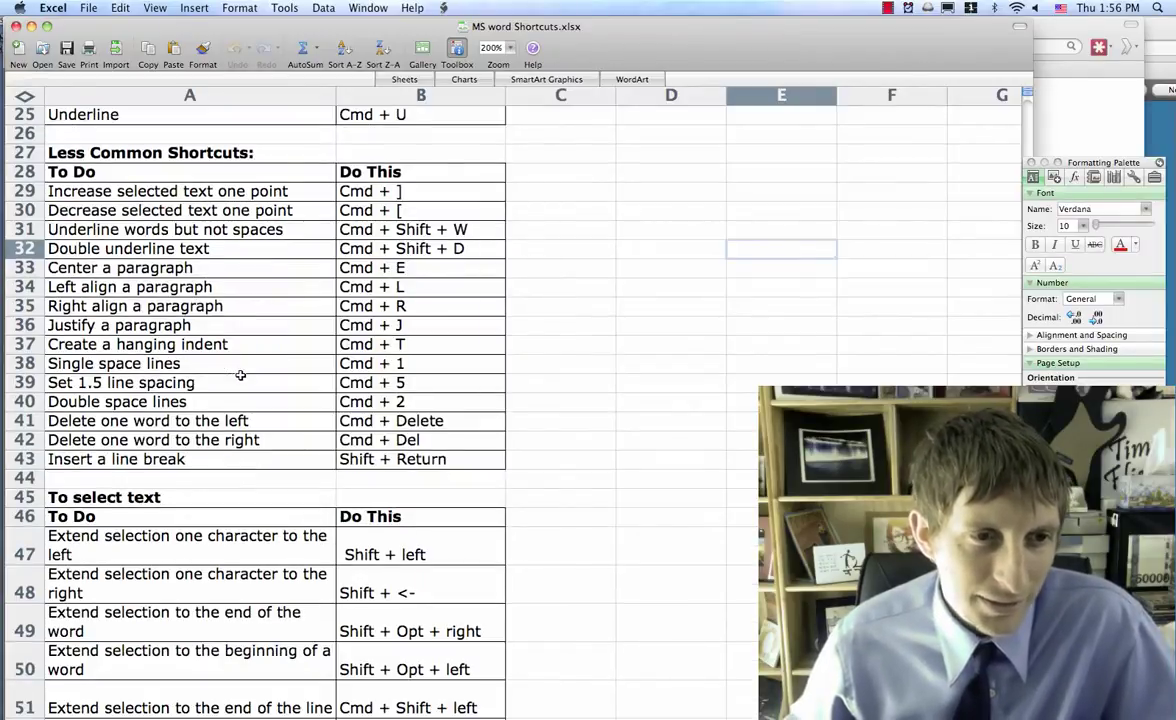
scroll(240, 375, "down", 1)
scroll(240, 375, "down", 1)
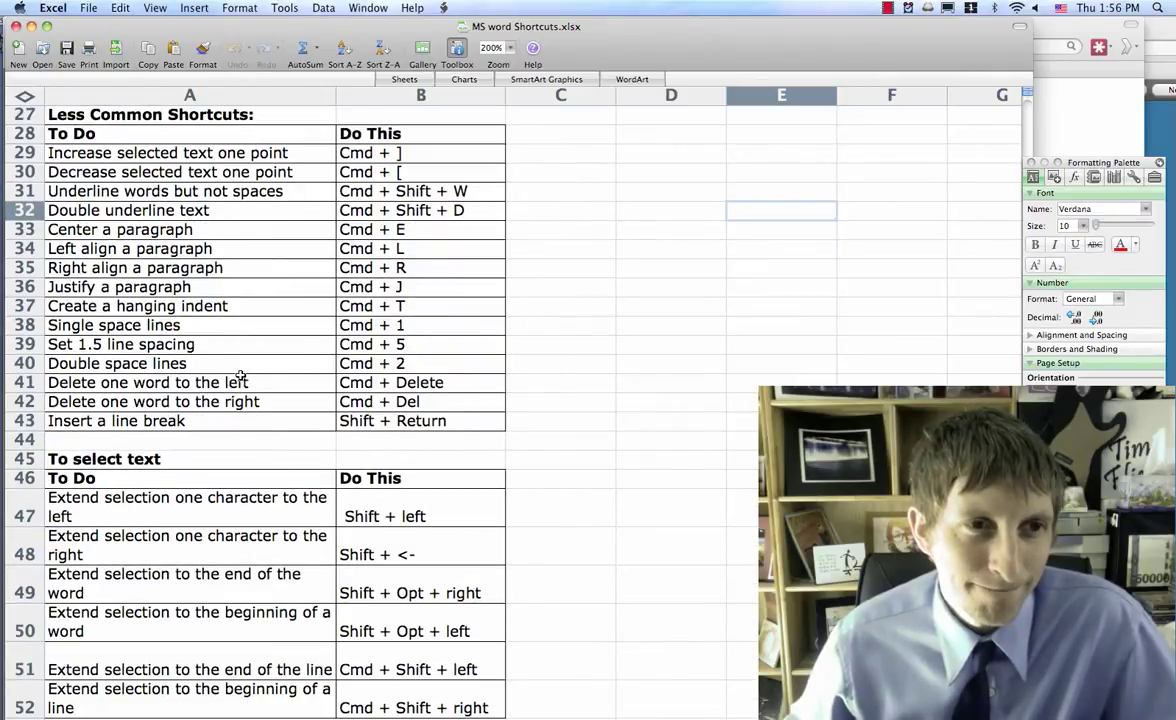
key("super+Tab")
Step: Select the UNIVERSITY YEARS heading and zoom to 255%
triple_click(237, 283)
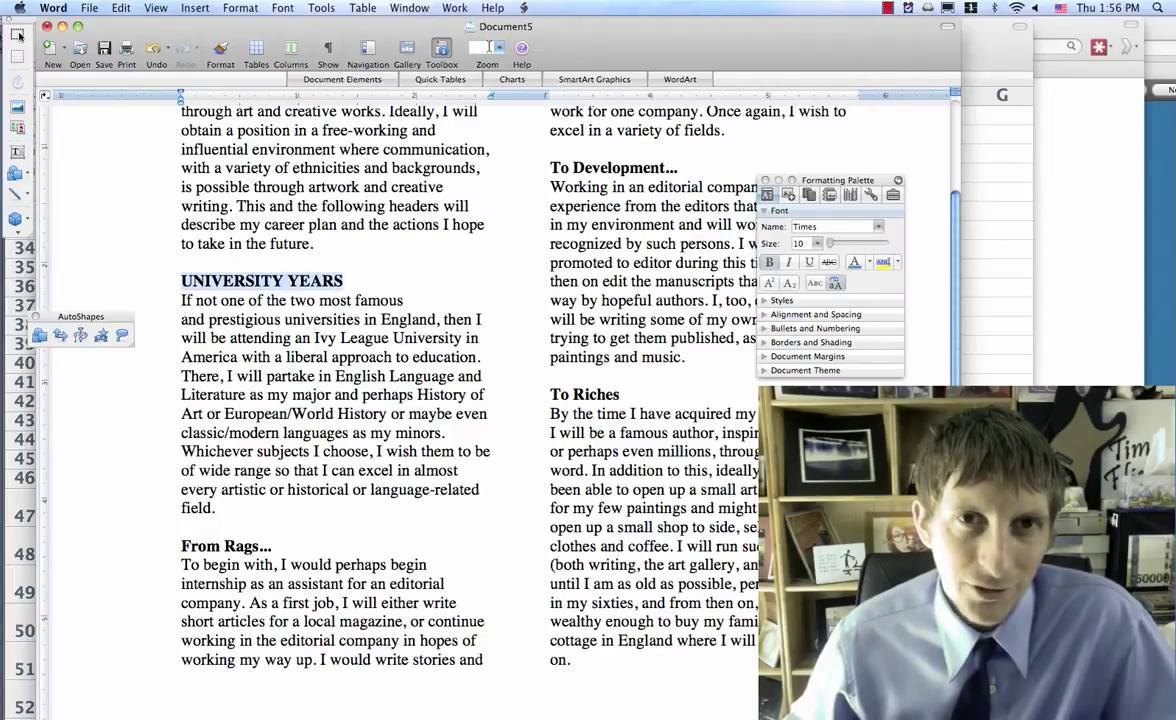
left_click(489, 47)
type("255")
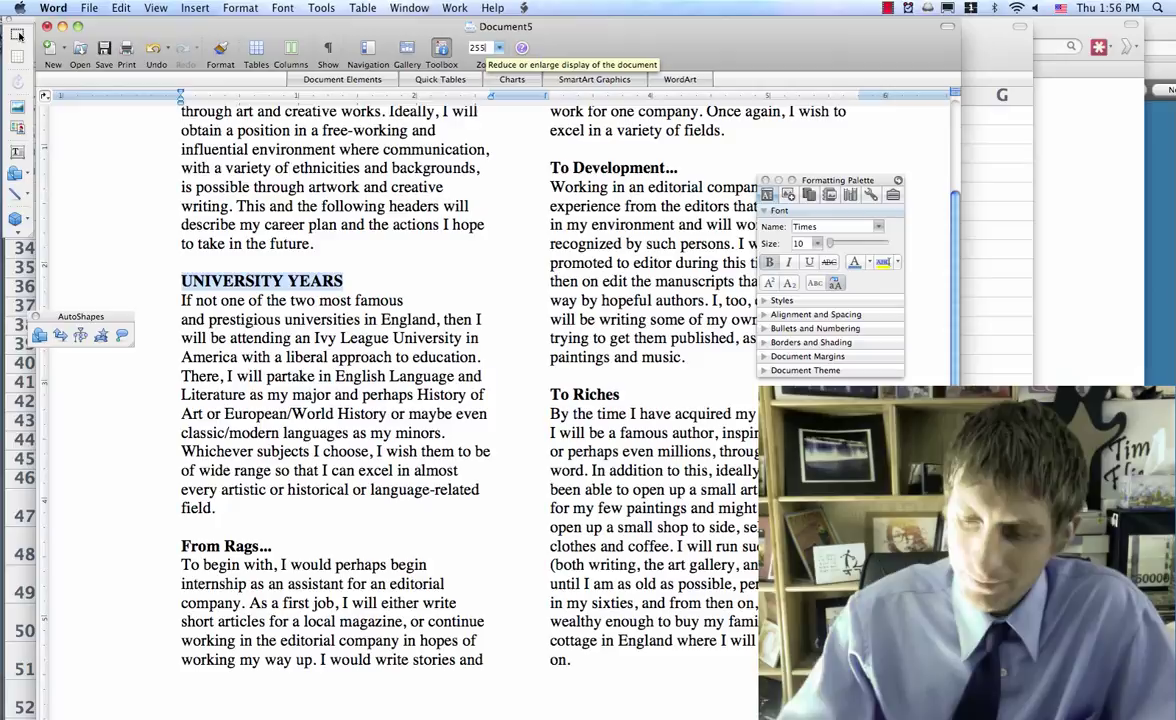
key("Return")
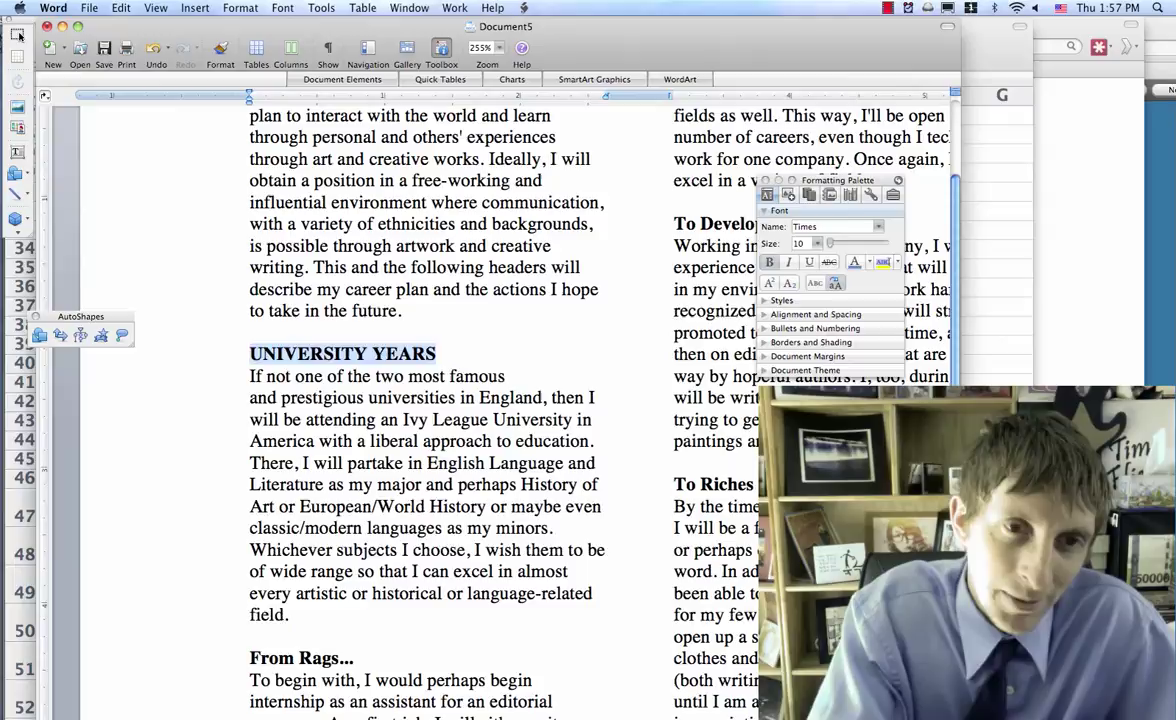
Step: Centre, then right-align the UNIVERSITY YEARS section, and undo both back to left alignment
key("super+e")
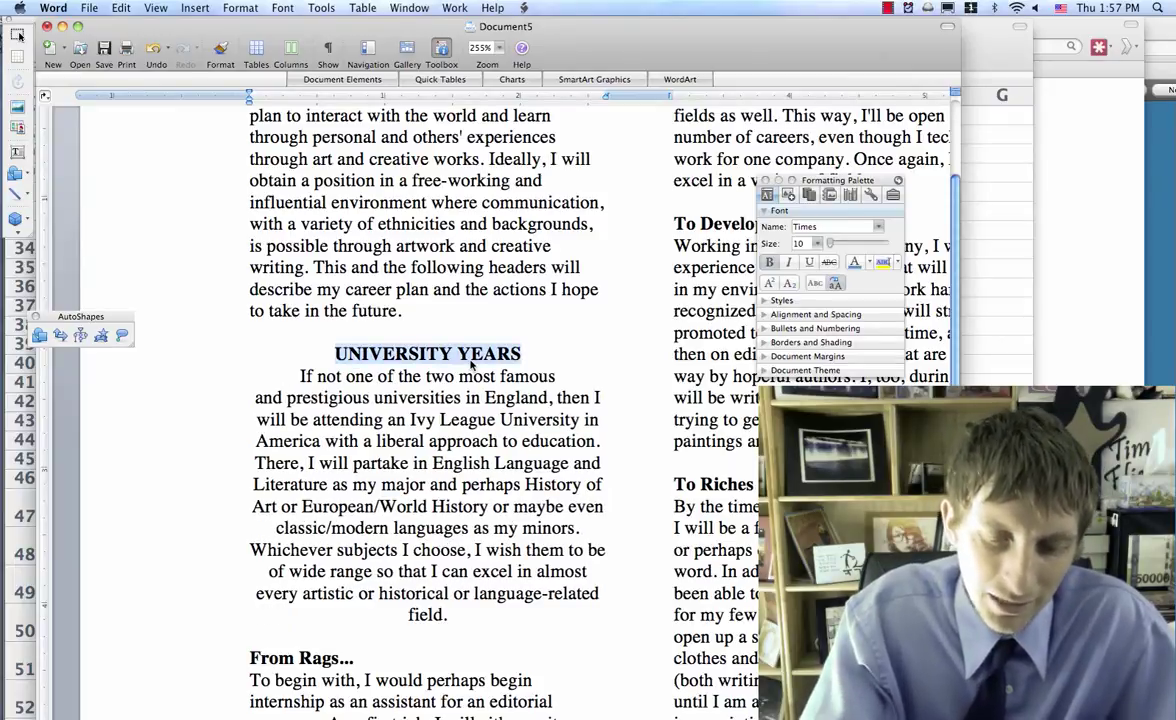
key("super+r")
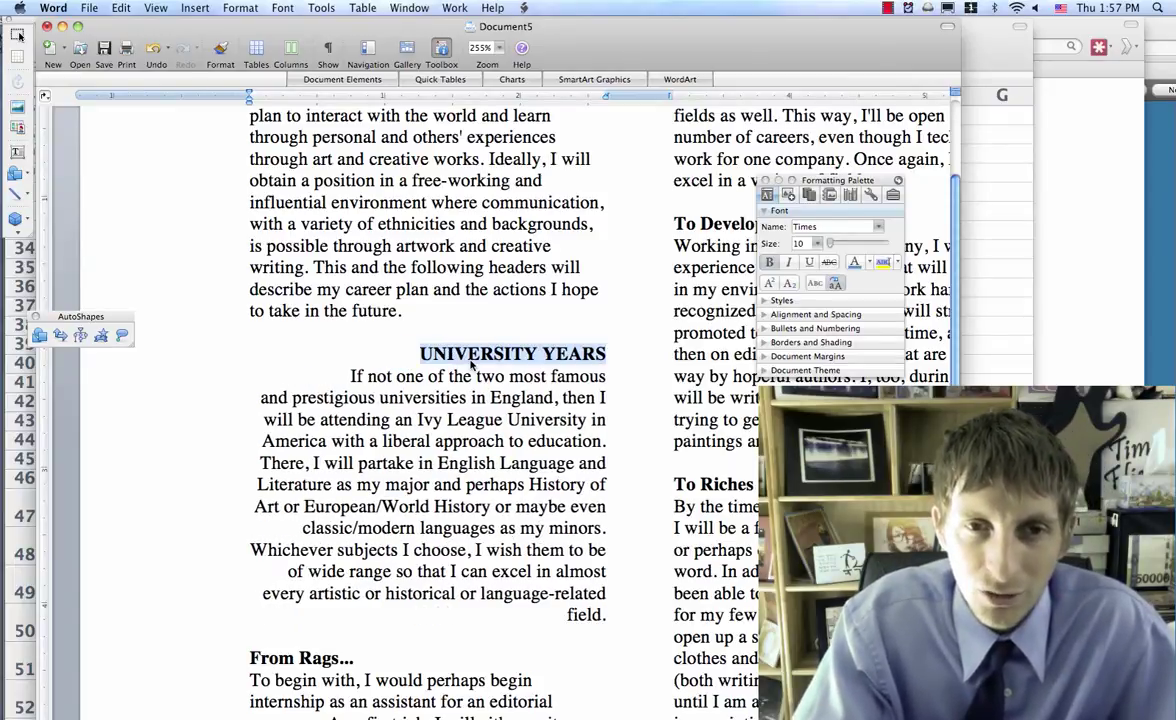
key("super+z")
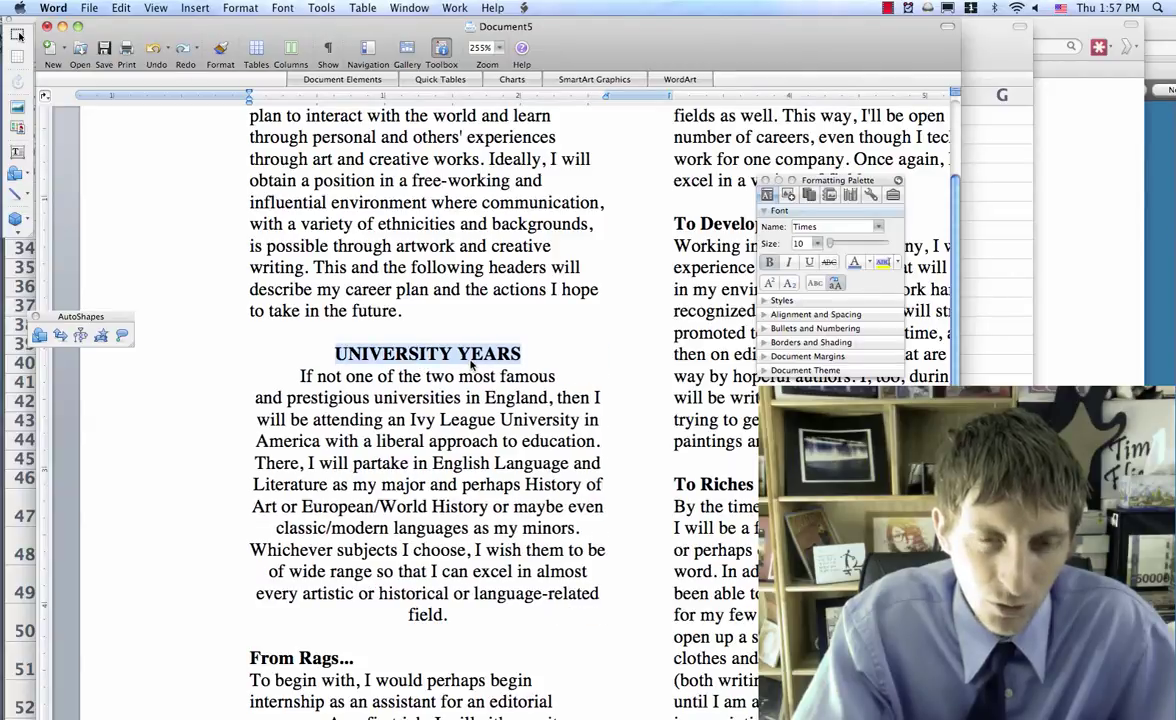
key("super+z")
key("Right")
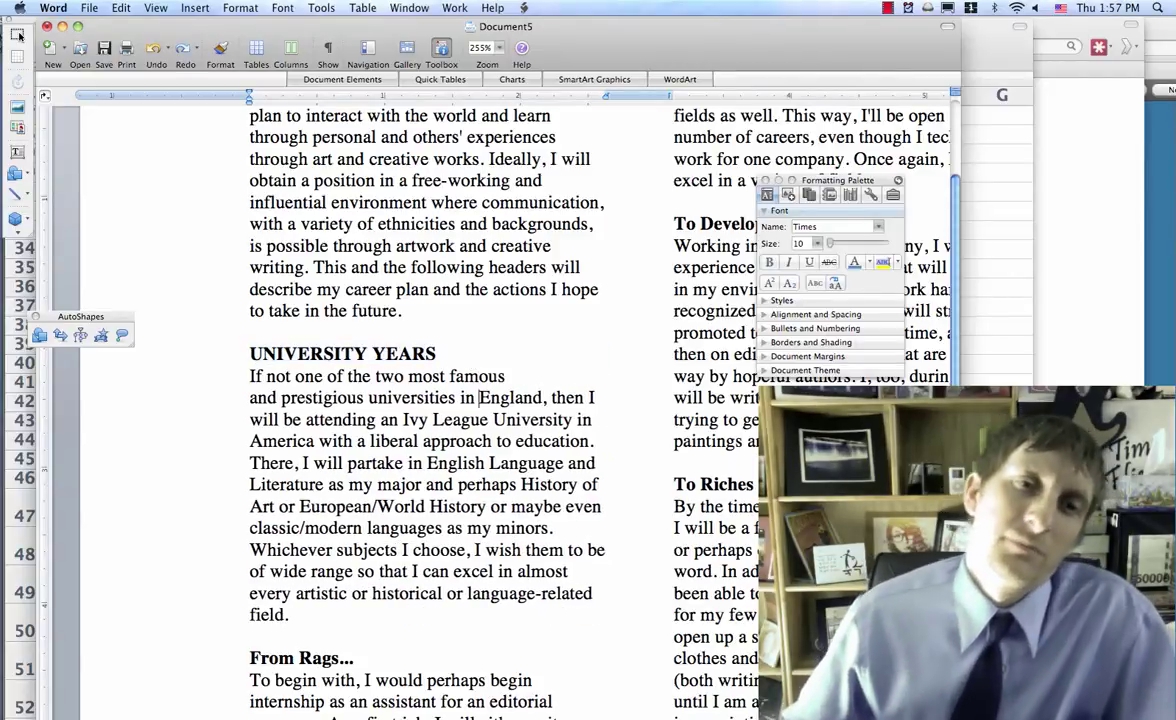
key("super+Tab")
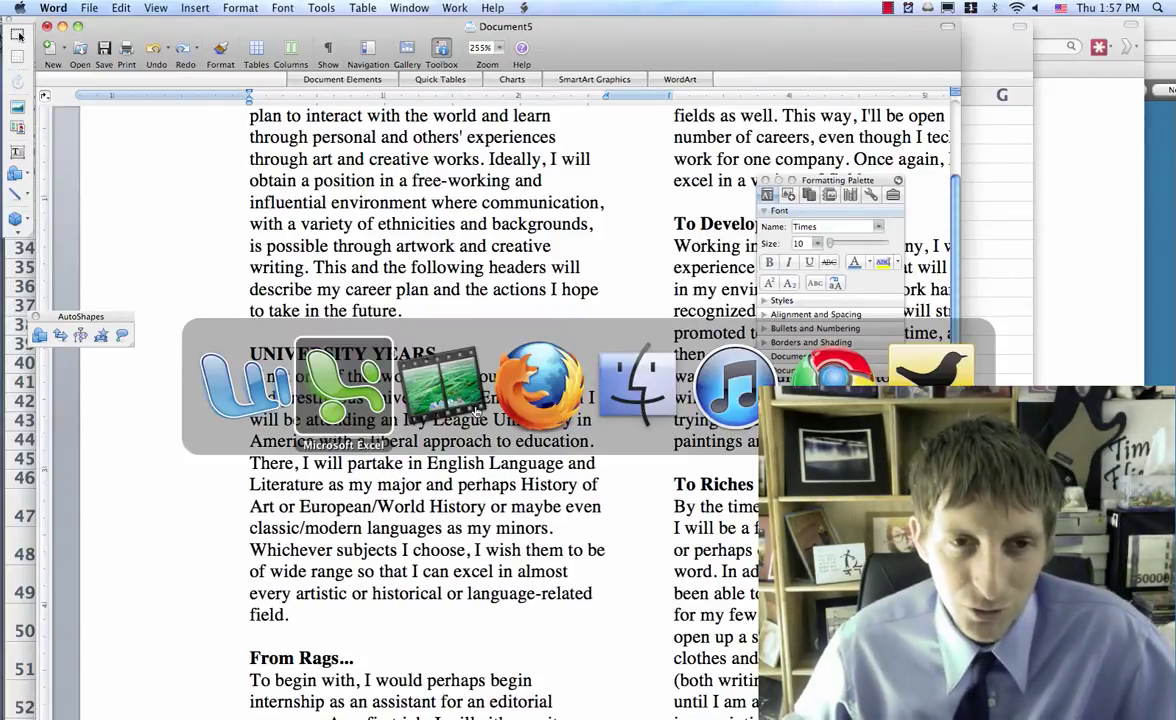
Step: Scroll the shortcuts sheet down to the 'To move the cursor' rows 54–61
scroll(357, 408, "down", 5)
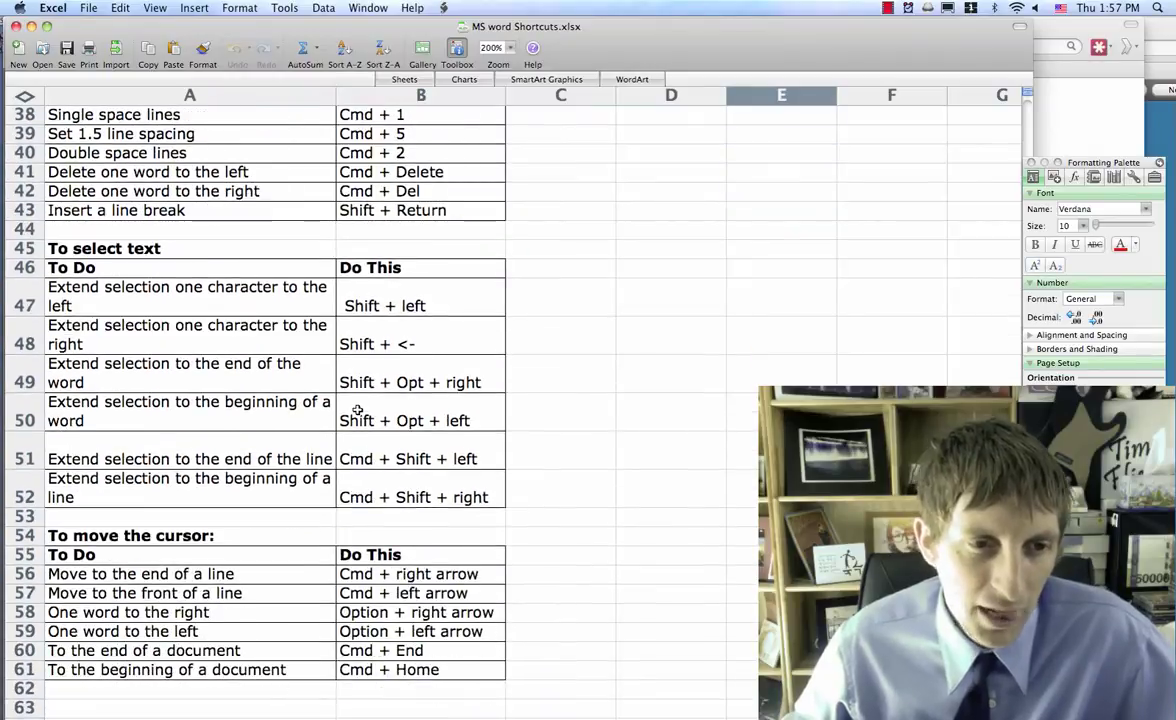
scroll(357, 410, "down", 1)
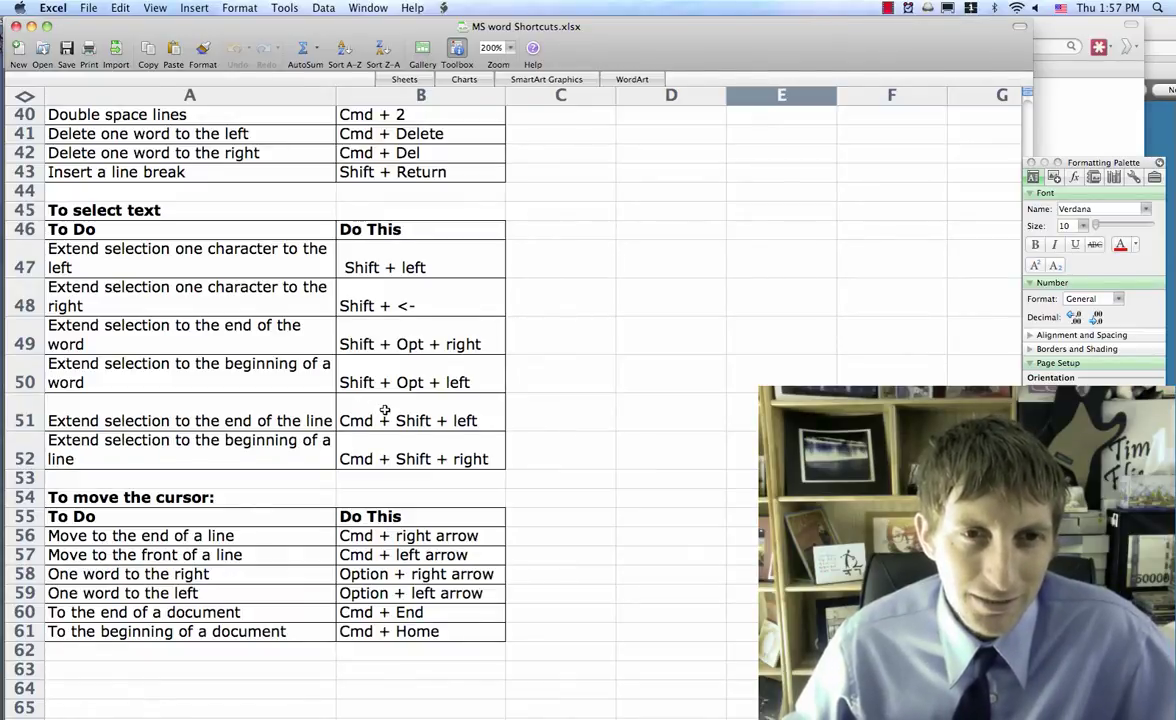
Step: Zoom to 333% and delete the comma after 'England'
key("super+Tab")
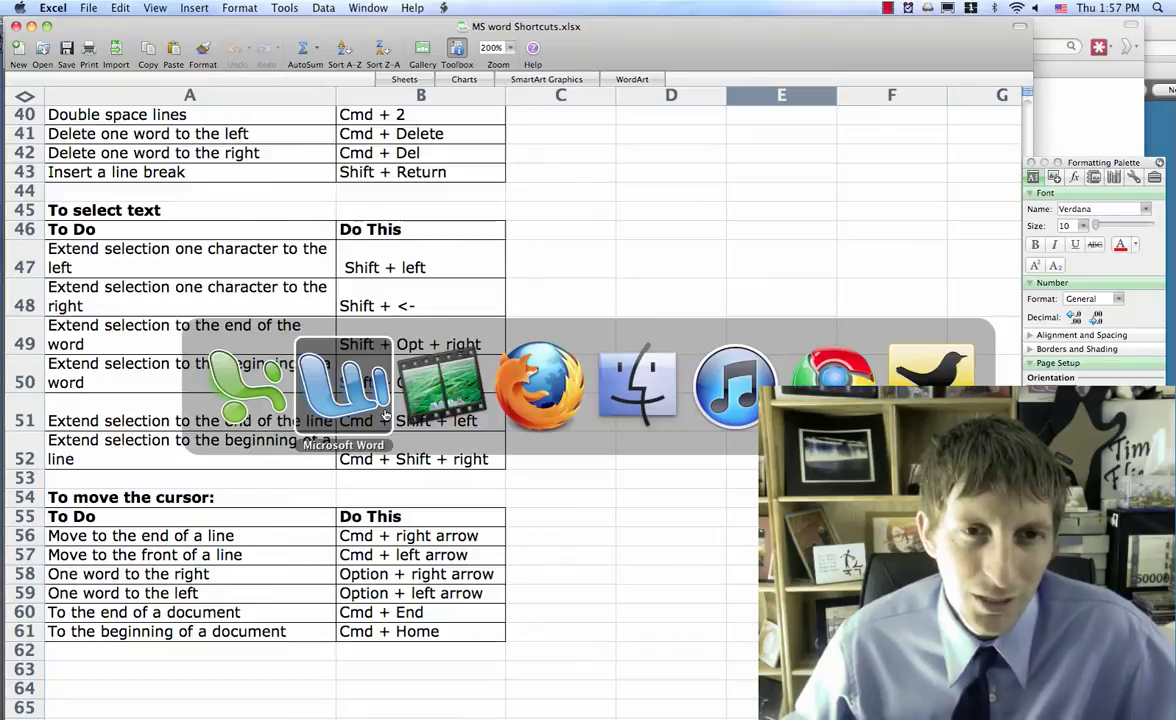
key("alt+Left")
key("alt+Left")
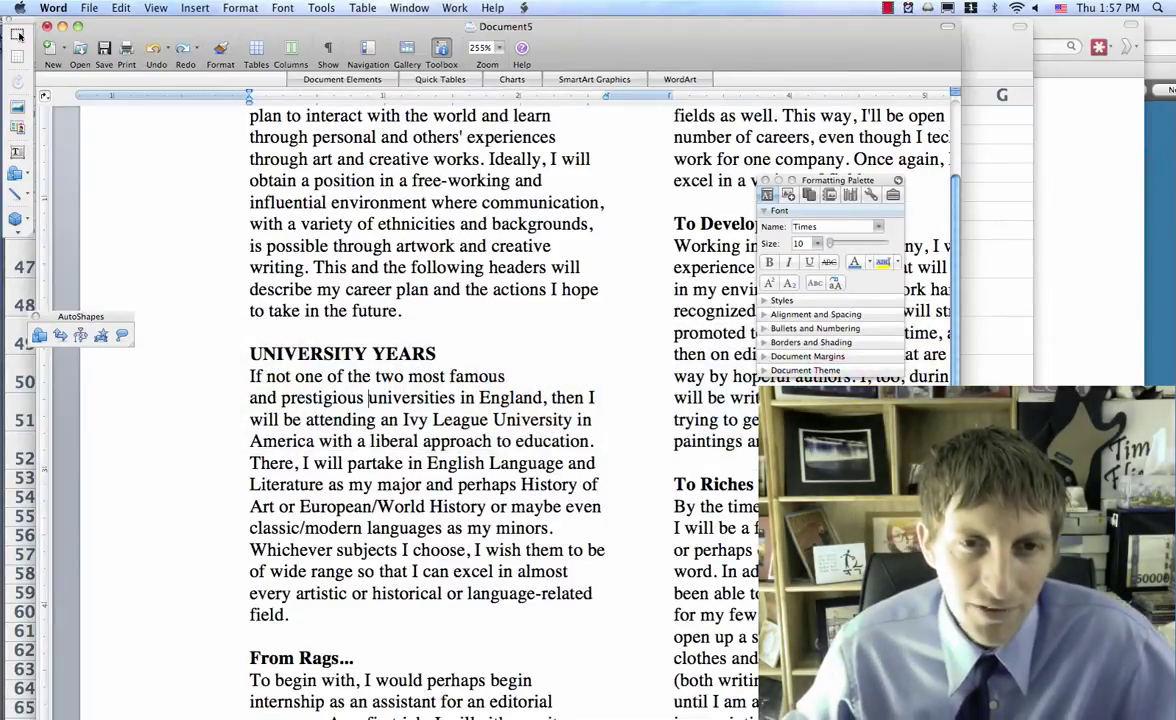
key("Up")
key("alt+Right")
key("alt+Right")
key("alt+Right")
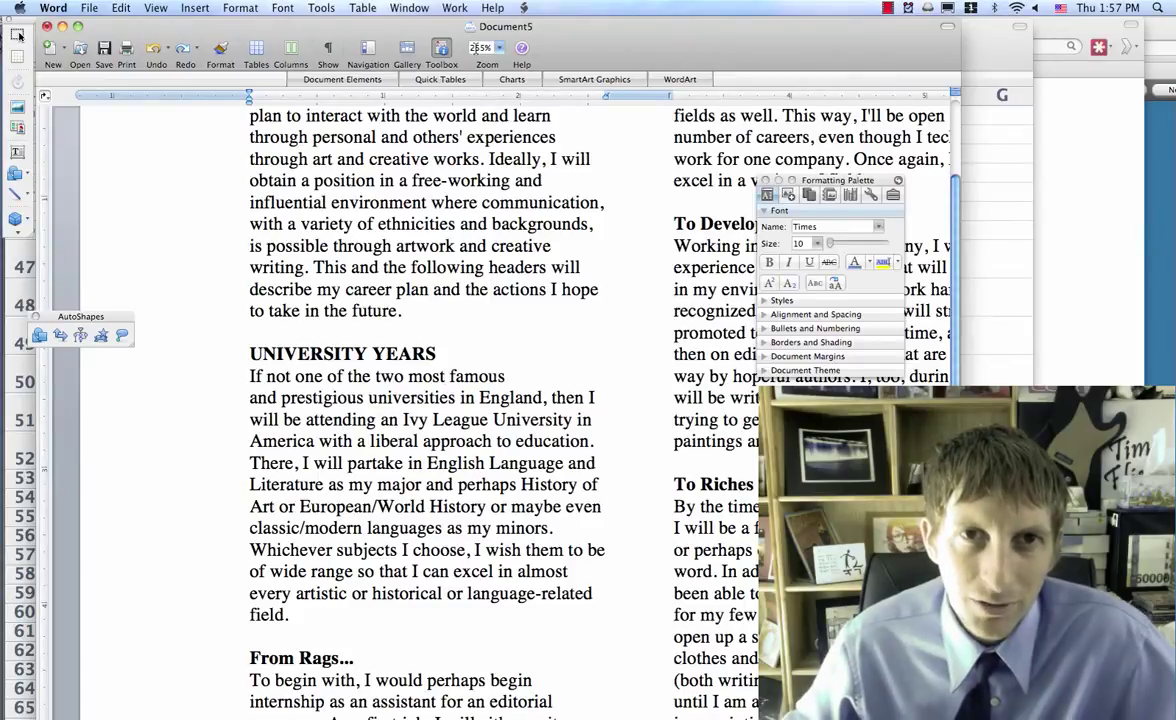
type("333")
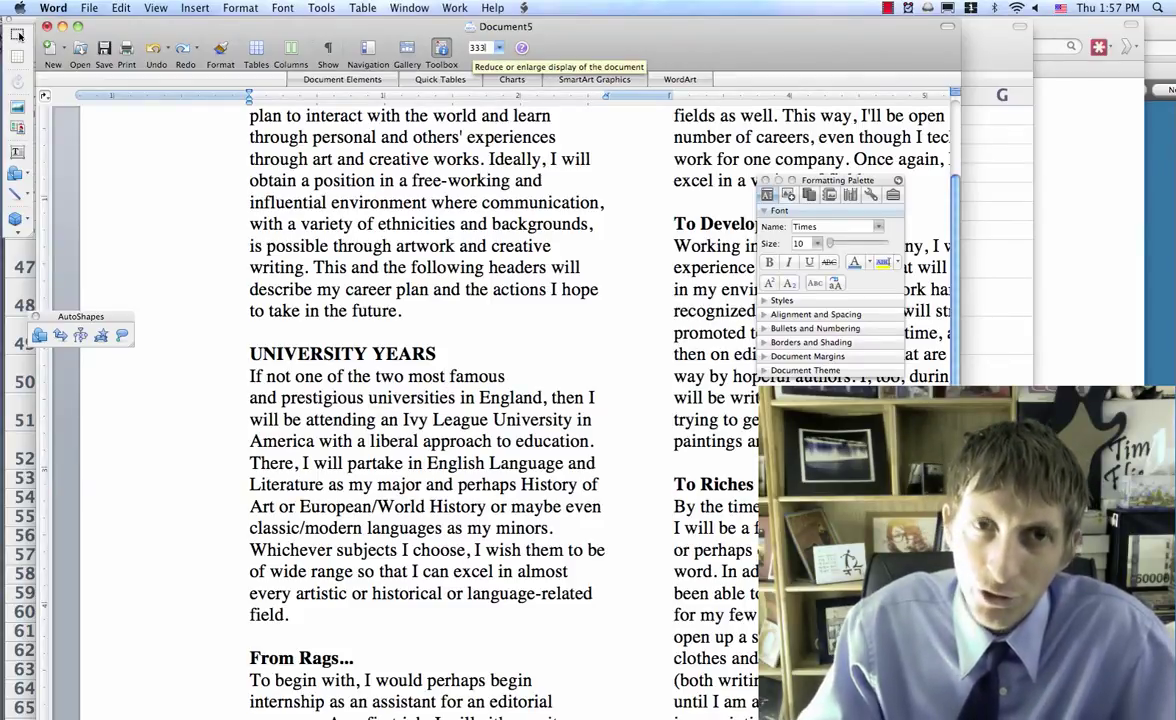
key("Return")
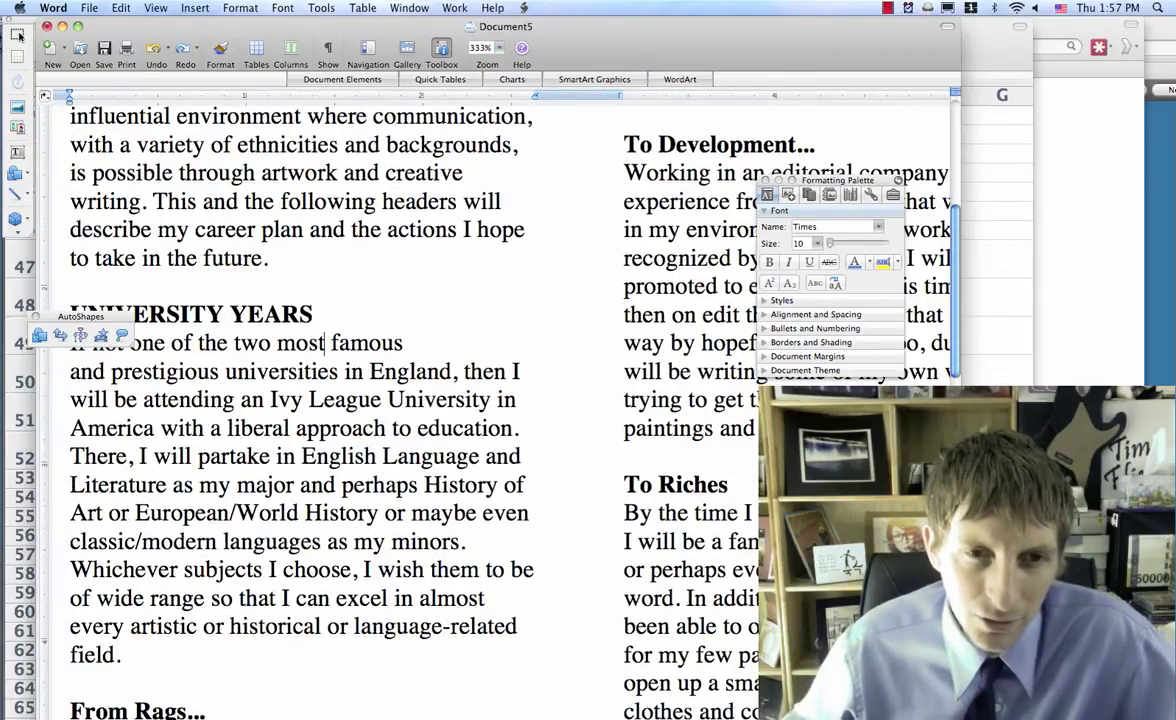
key("BackSpace")
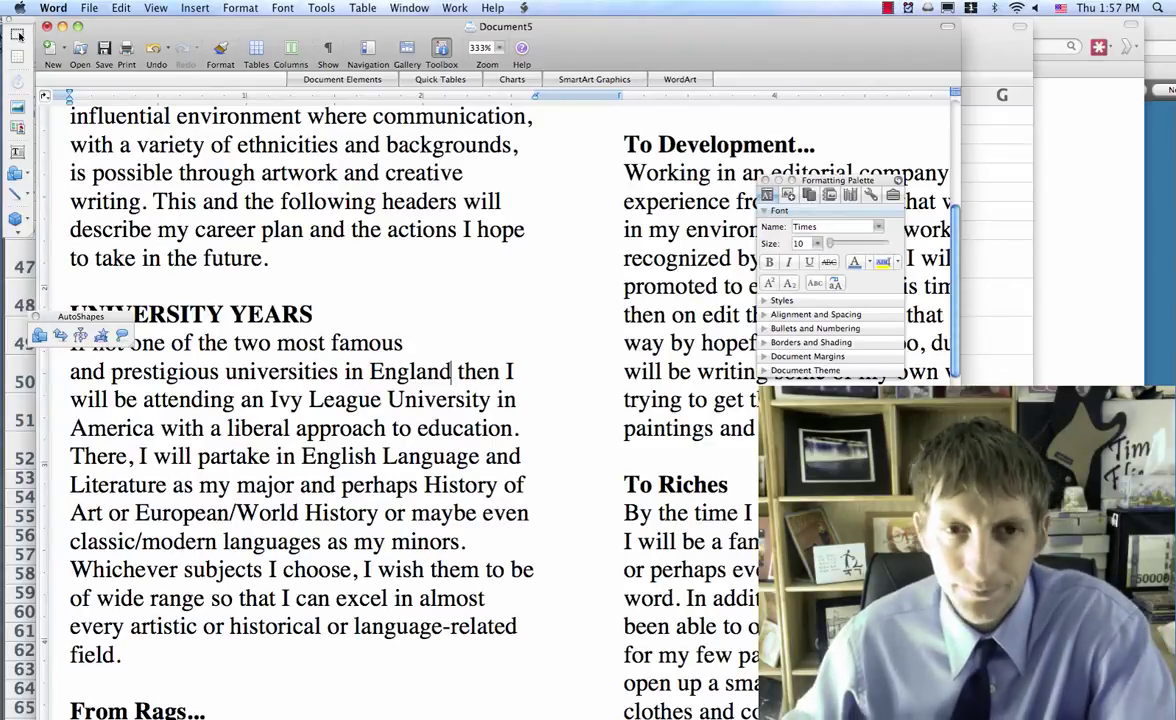
Step: Extend and shrink the selection one character at a time with Shift+arrows
key("super+Tab")
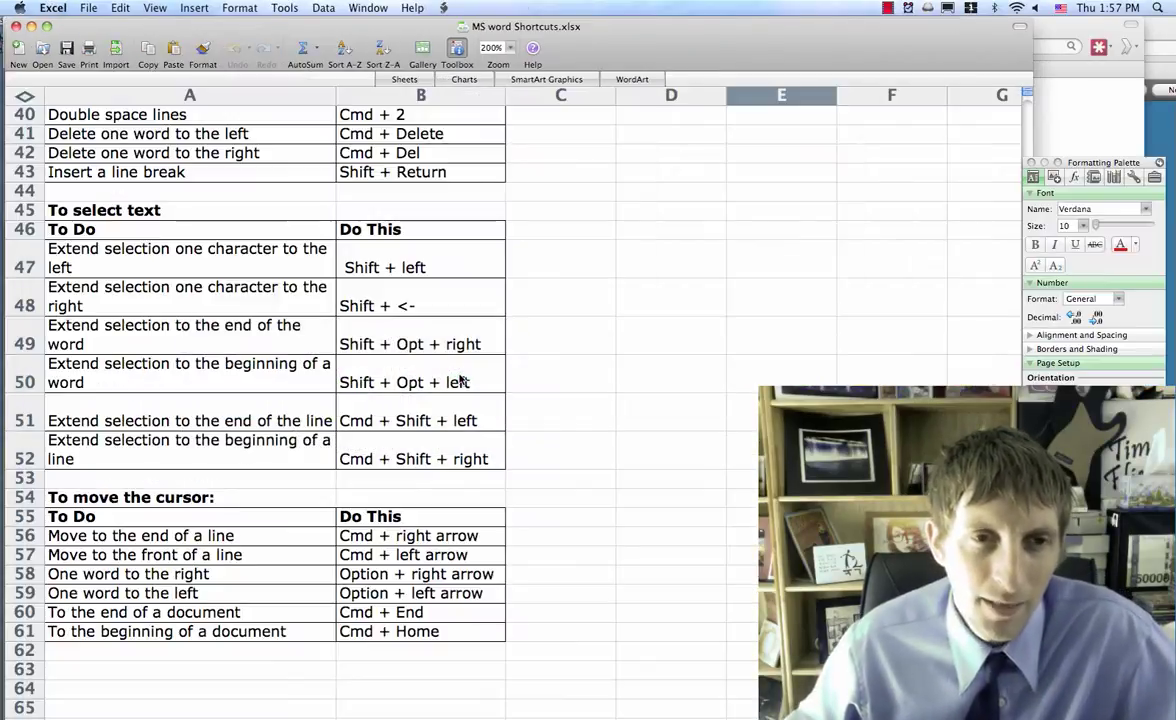
key("super+Tab")
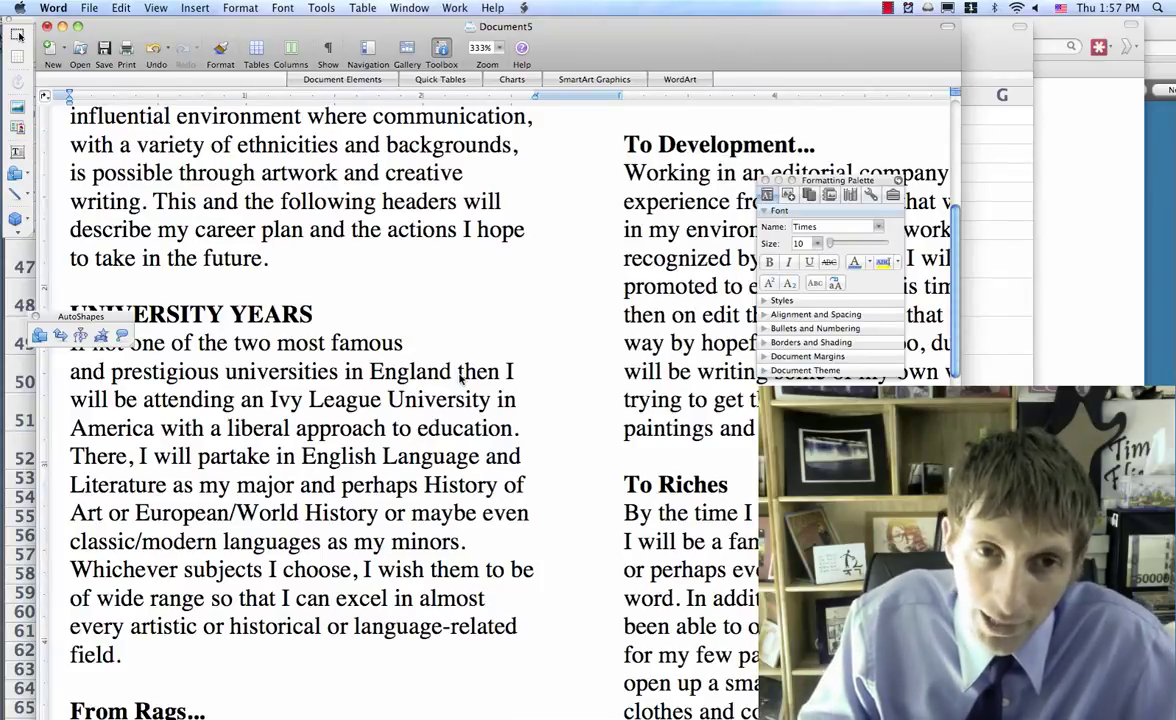
key("shift+Right")
key("shift+Right")
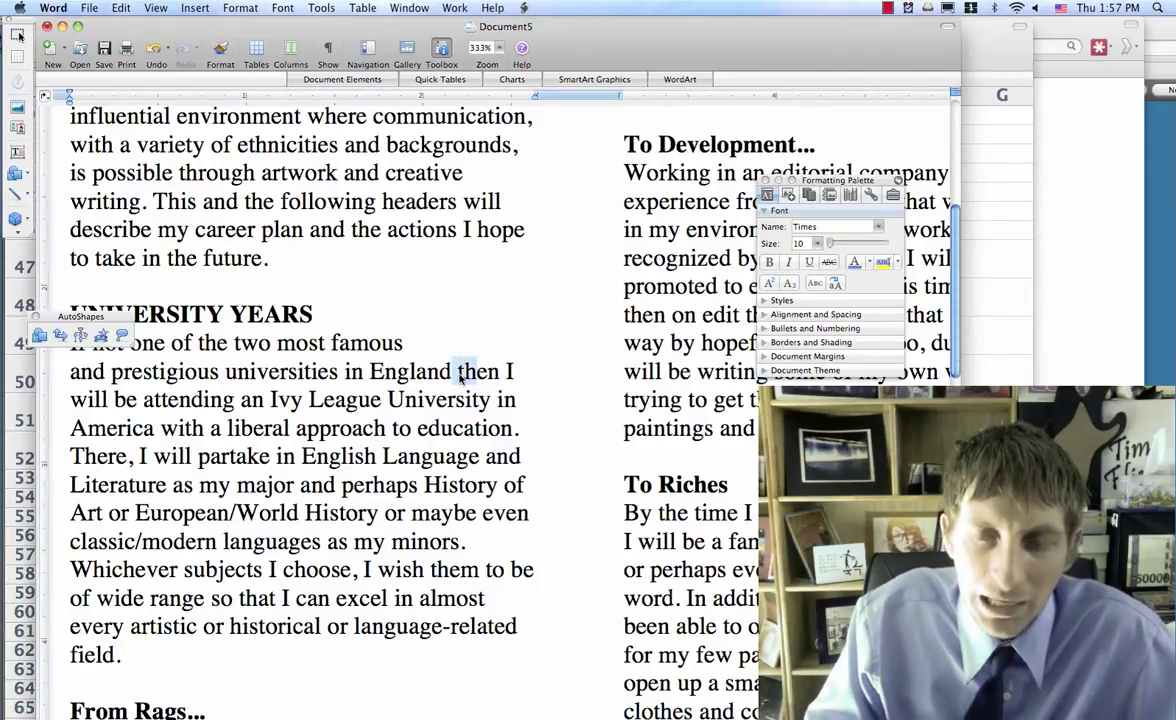
key("shift+Right")
key("shift+Right")
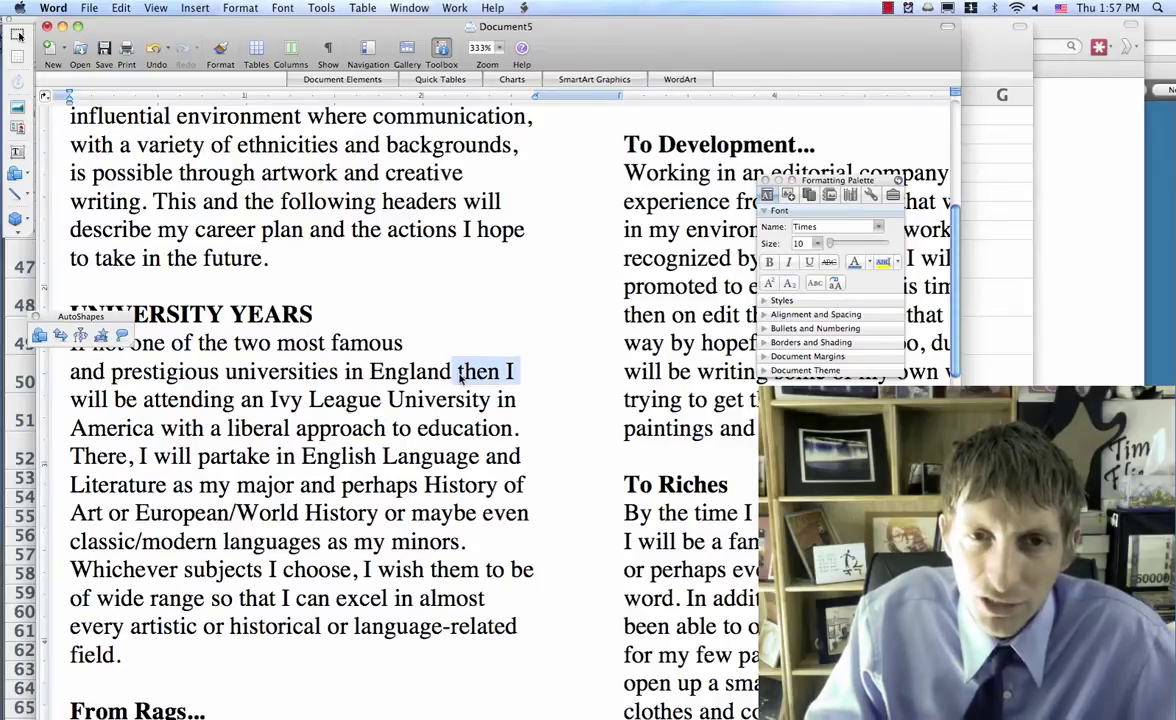
key("shift+Left")
key("shift+Left")
key("shift+Left")
key("shift+Left")
key("shift+Left")
key("shift+Left")
key("shift+Left")
key("shift+Left")
key("shift+Left")
key("shift+Left")
key("shift+Left")
key("shift+Left")
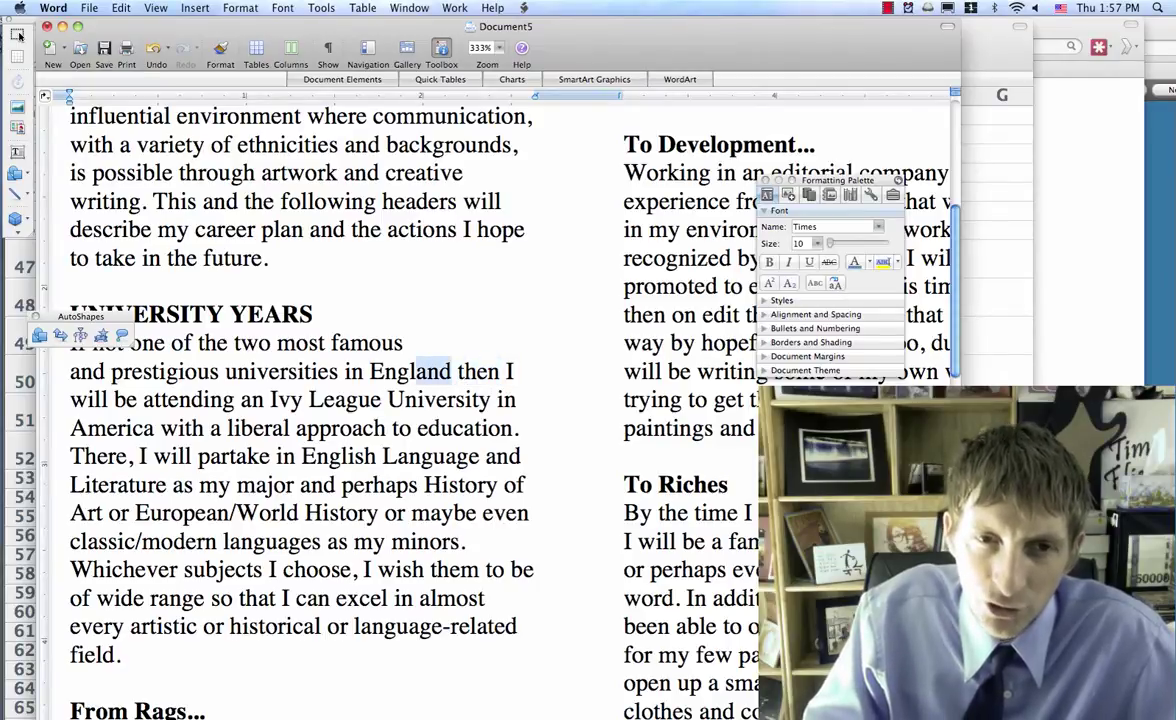
key("shift+Right")
key("shift+Right")
key("shift+Right")
key("shift+Right")
key("shift+Right")
key("shift+Right")
key("shift+Right")
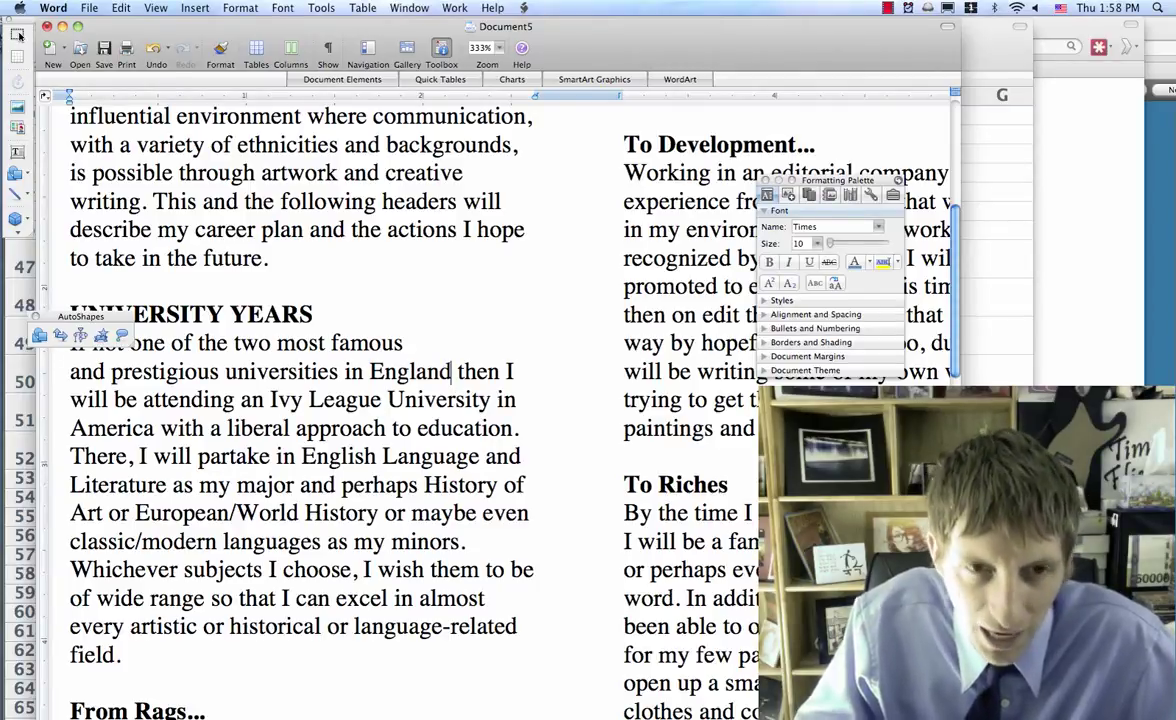
Step: Select word by word back to 'and prestigious universities in England', then clear the selection
key("alt+shift+Left")
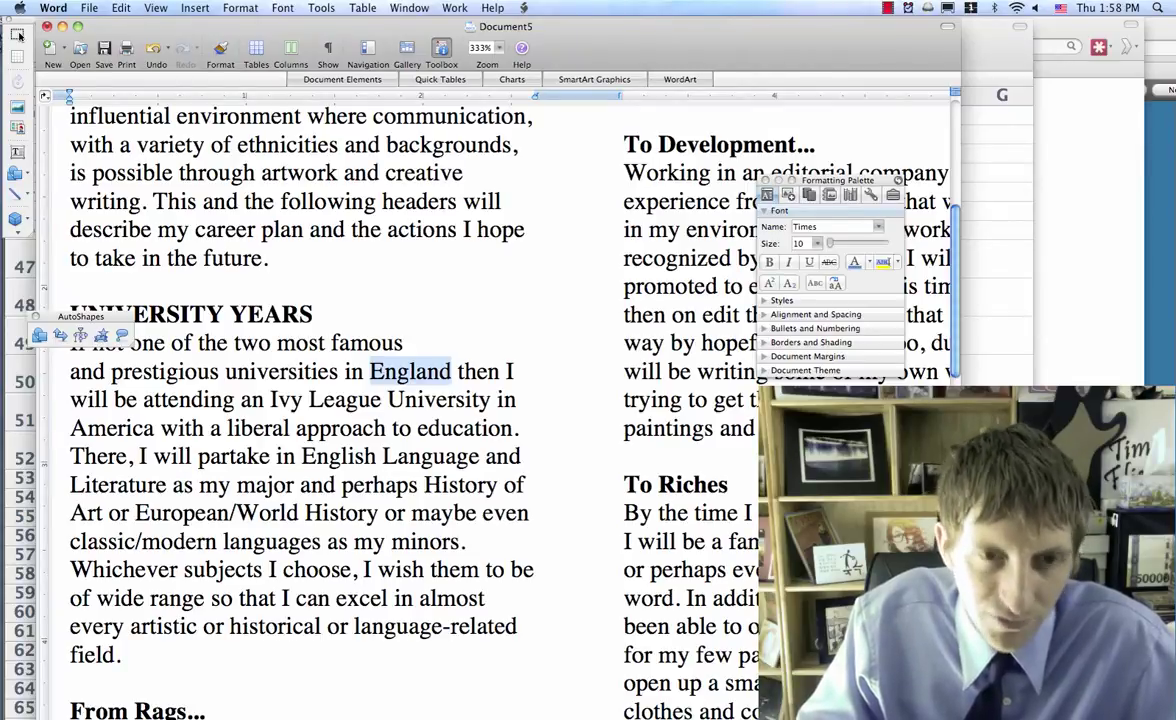
key("alt+shift+Left")
key("alt+shift+Left")
key("alt+shift+Left")
key("alt+shift+Left")
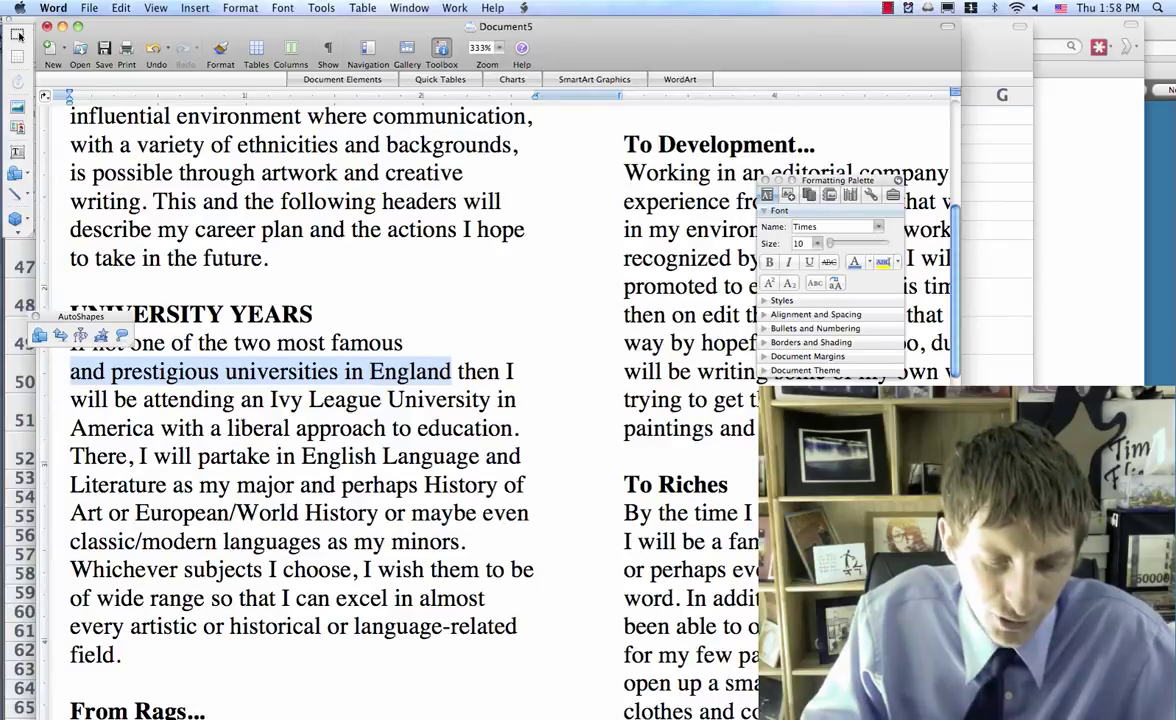
key("alt+shift+Right")
key("alt+shift+Right")
key("alt+shift+Right")
key("alt+shift+Right")
key("alt+shift+Right")
key("alt+shift+Right")
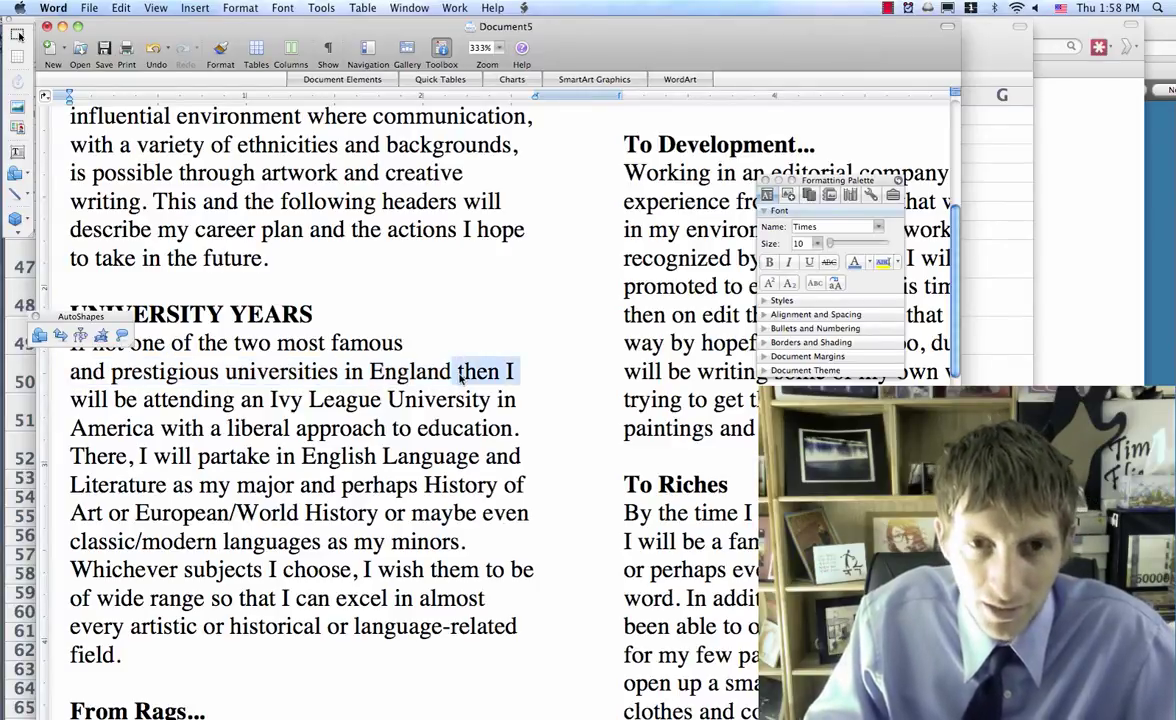
key("alt+shift+Left")
key("alt+shift+Left")
key("alt+shift+Left")
key("alt+shift+Left")
key("alt+shift+Left")
key("alt+shift+Left")
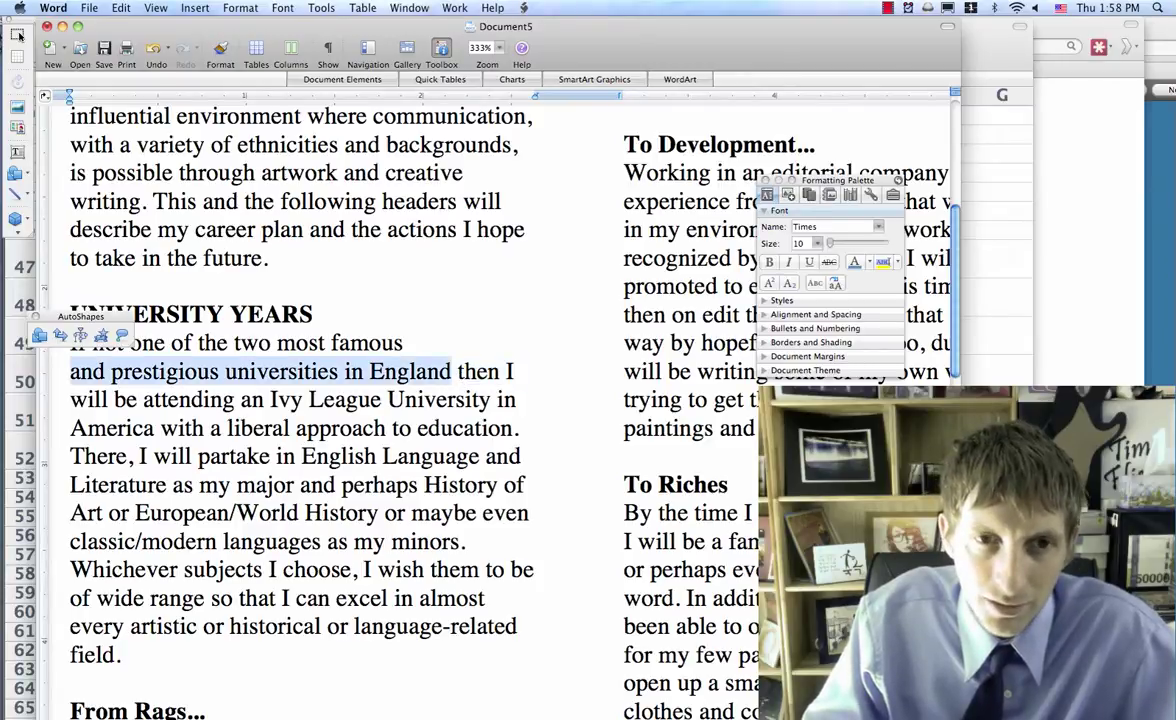
key("Up")
key("Right")
key("Right")
key("Right")
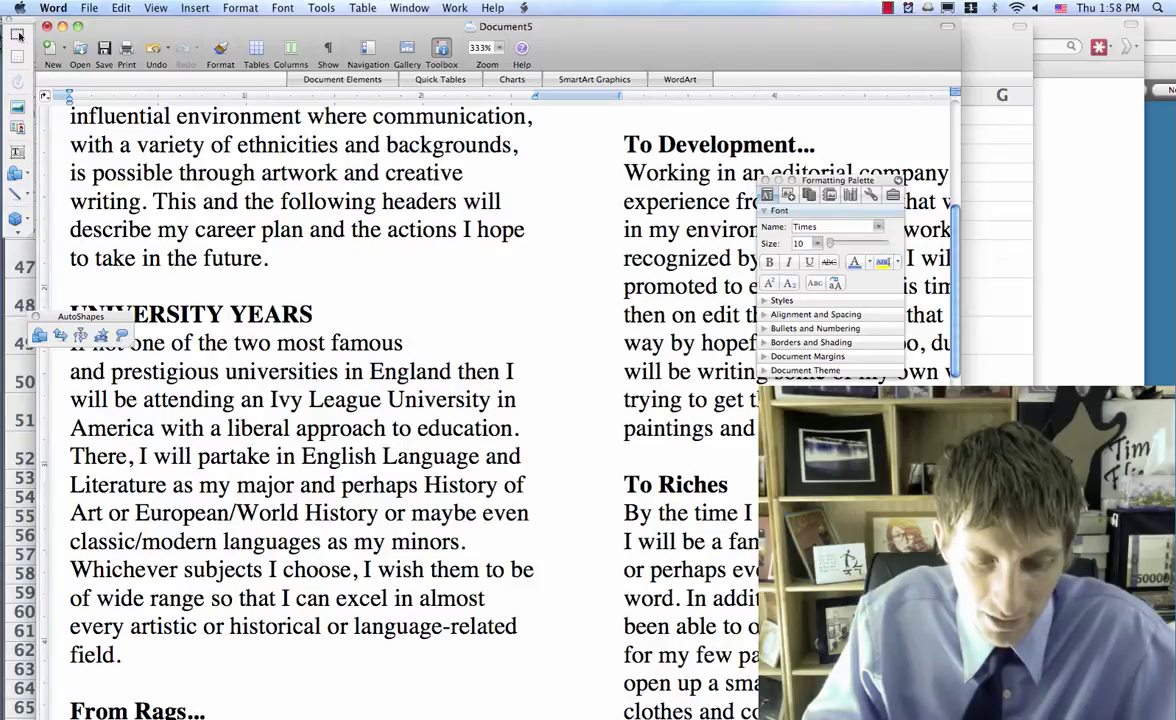
Step: Drag-select 'prestigious universities in England then', then double-click the word 'and'
left_click_drag(112, 372, 460, 374)
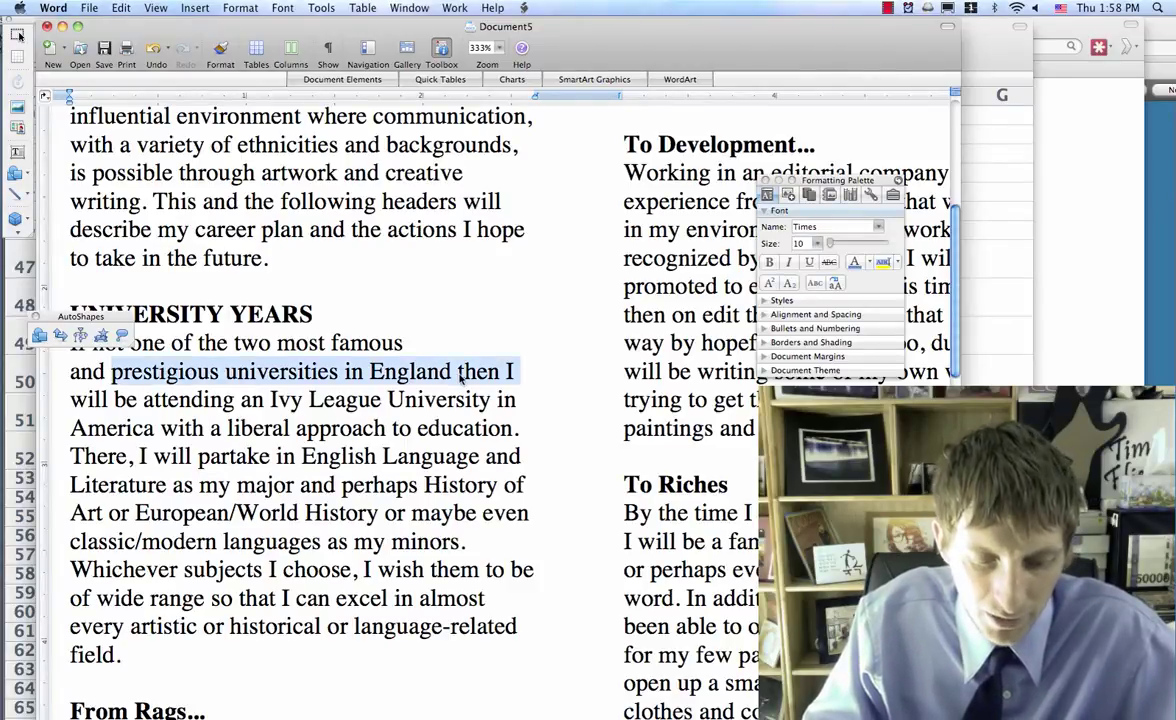
double_click(87, 372)
left_click(117, 368)
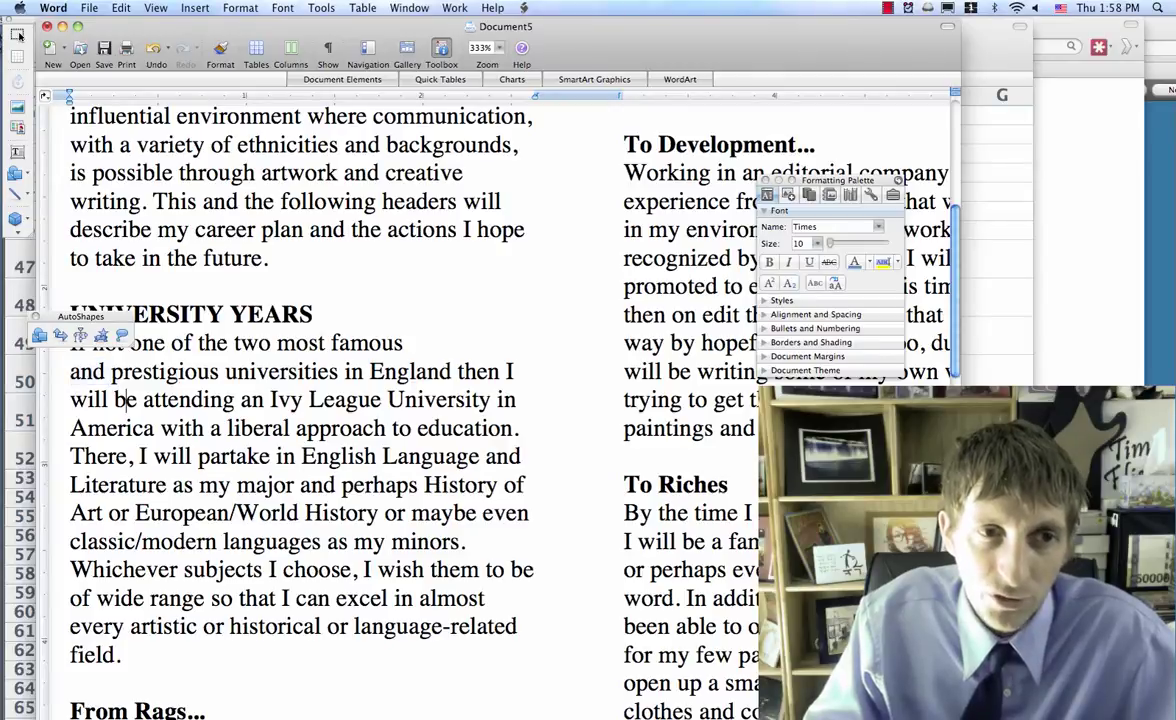
key("Right")
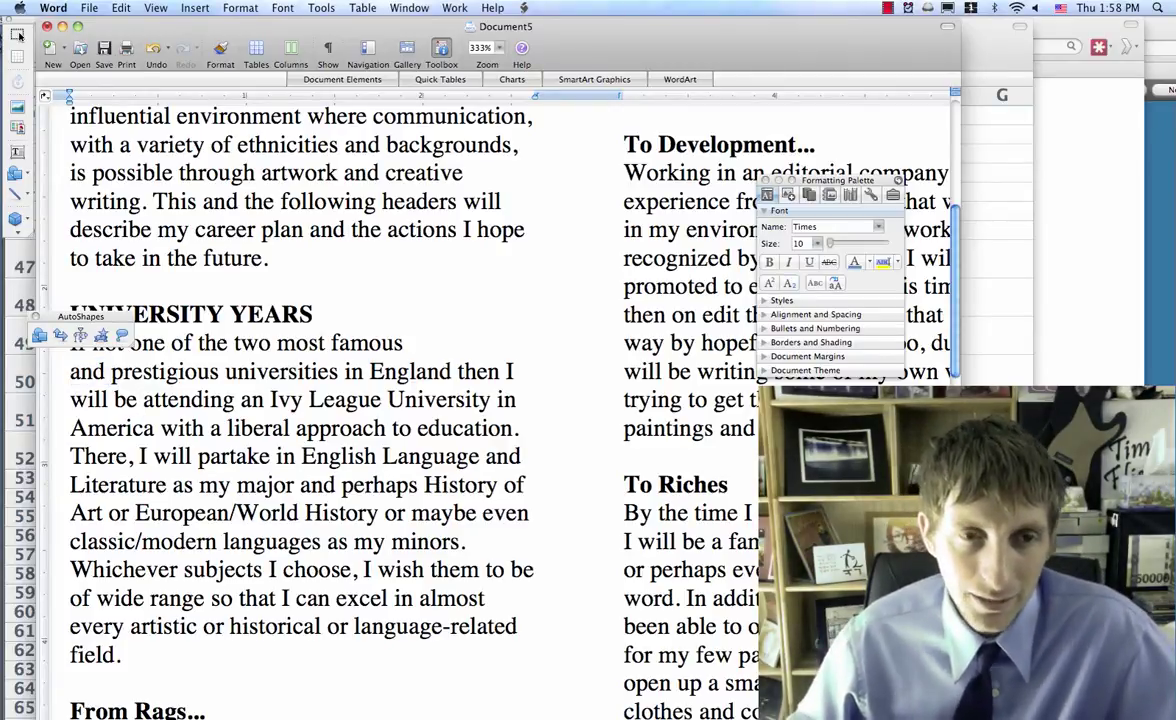
key("super+Tab")
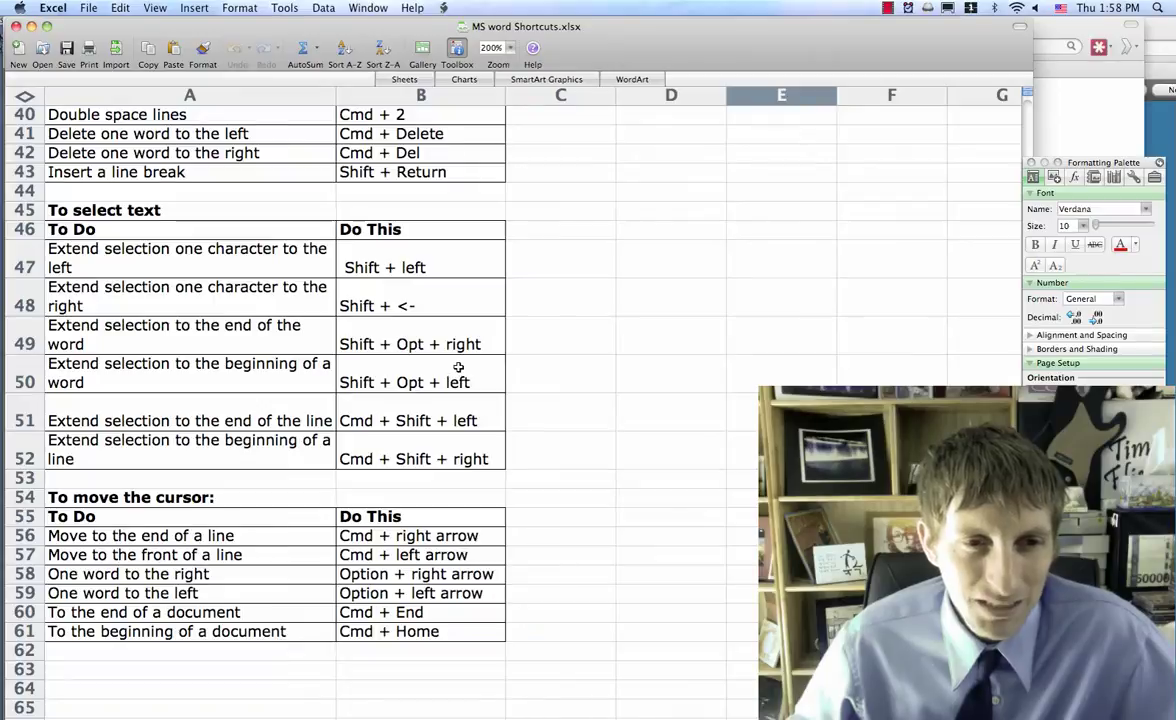
Step: Delete the word 'Ivy' before 'League' twice, undoing each deletion
scroll(457, 370, "down", 5)
scroll(458, 367, "down", 2)
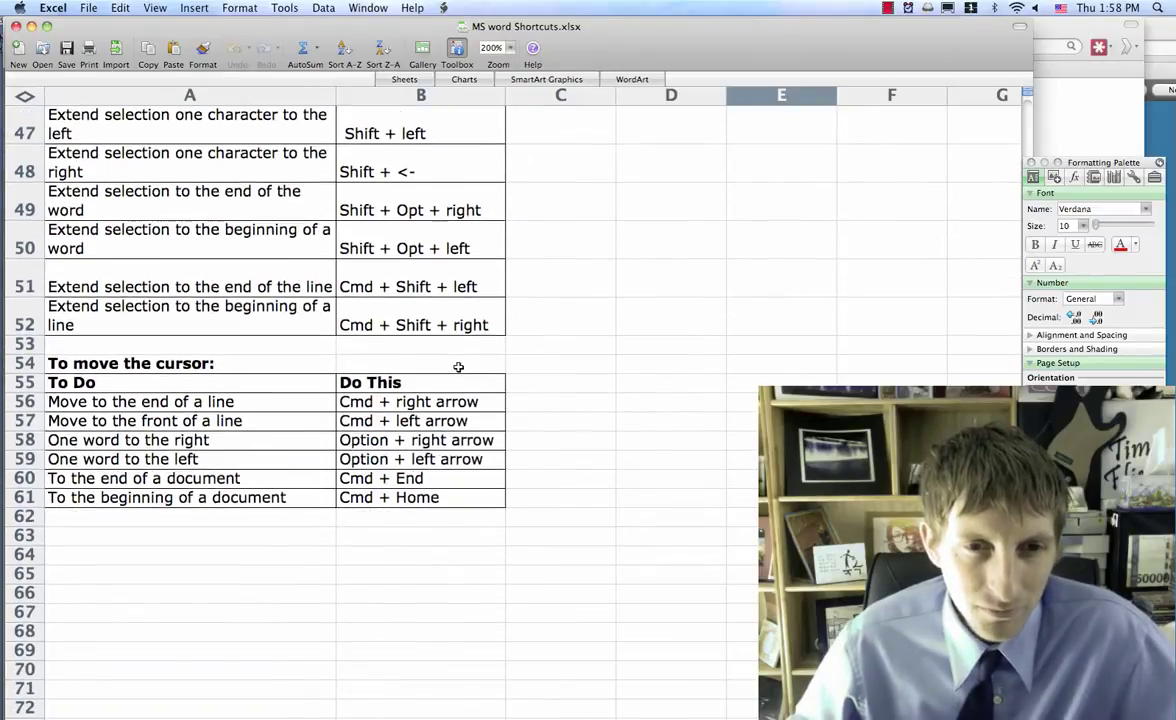
scroll(458, 367, "up", 1)
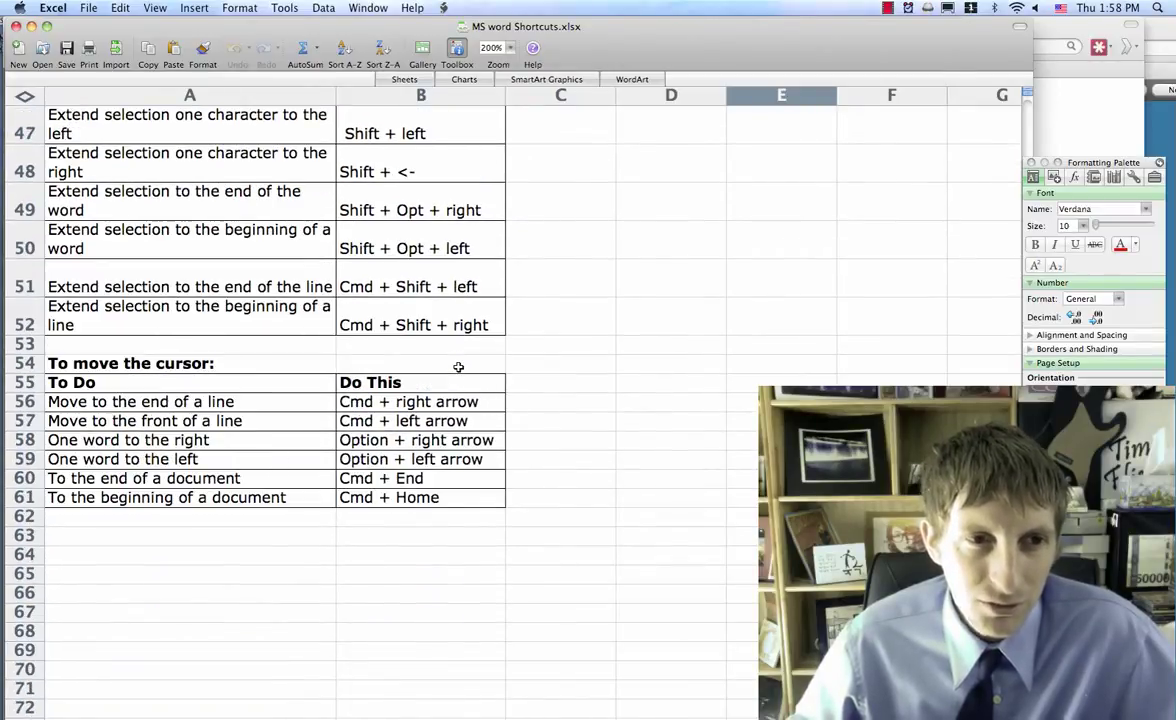
key("super+Tab")
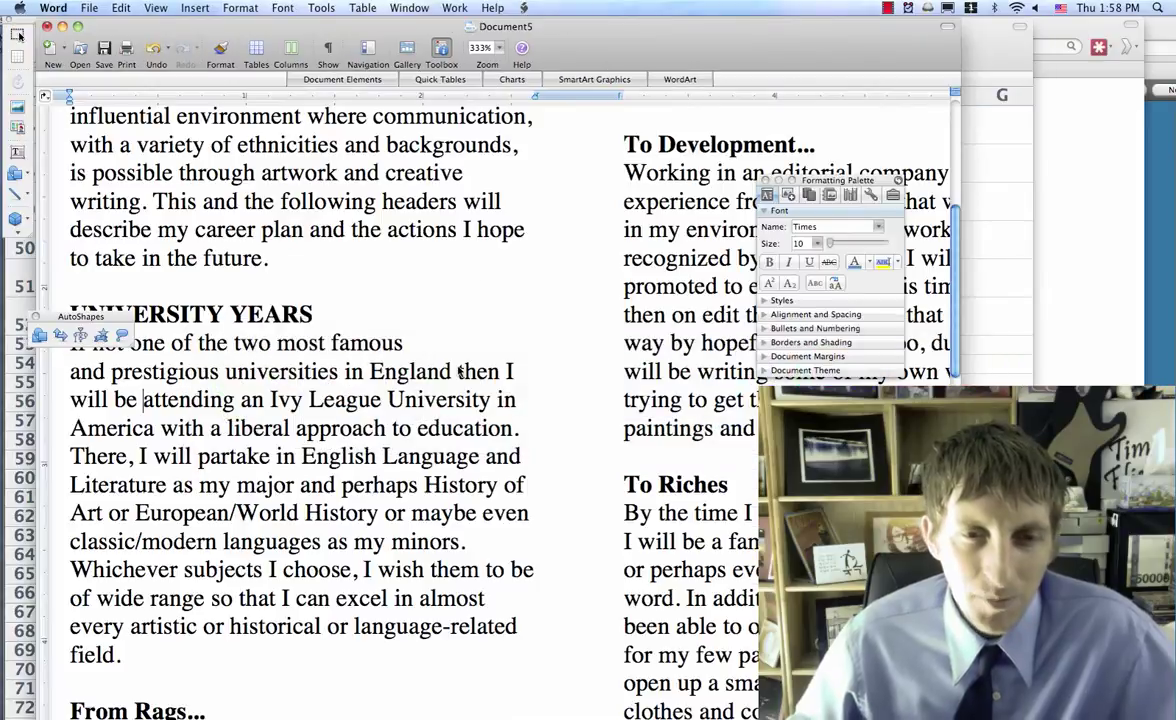
key("Left")
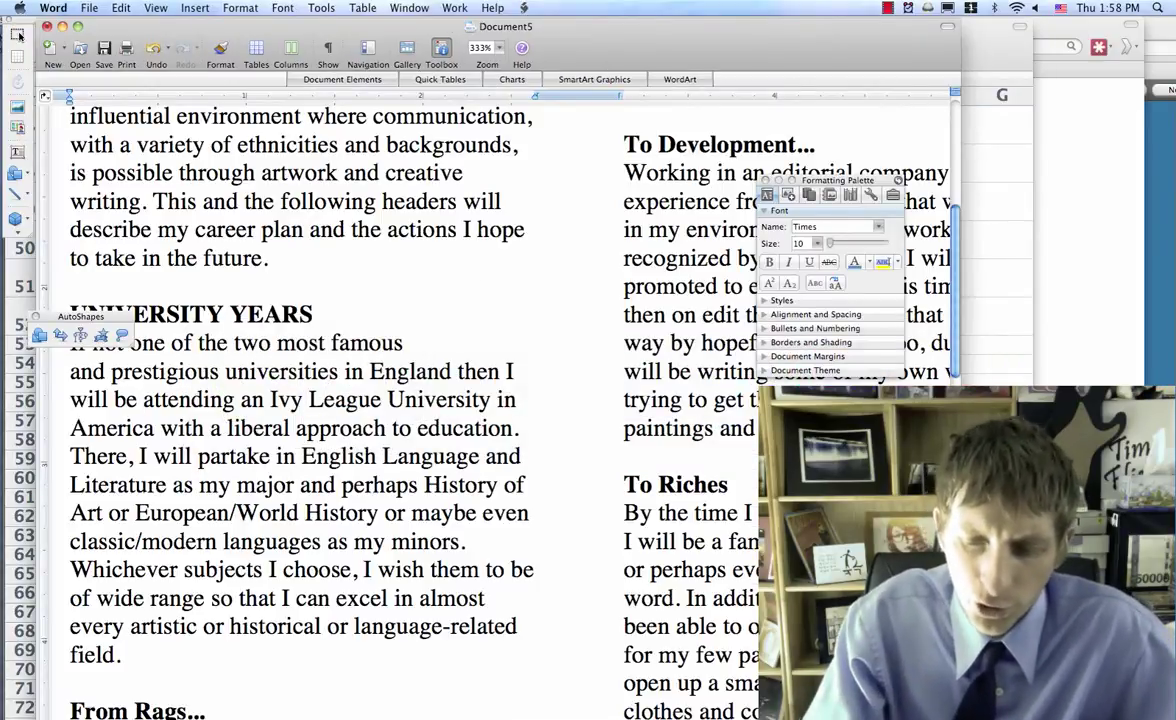
key("BackSpace")
key("BackSpace")
key("BackSpace")
key("BackSpace")
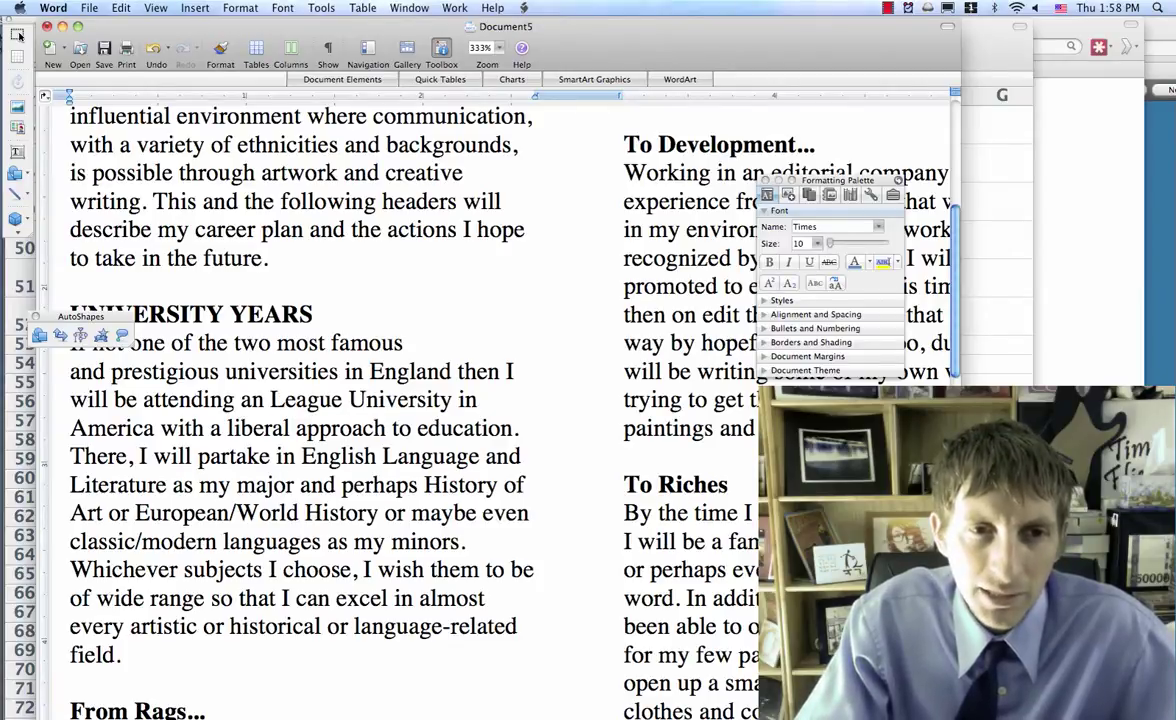
key("super+z")
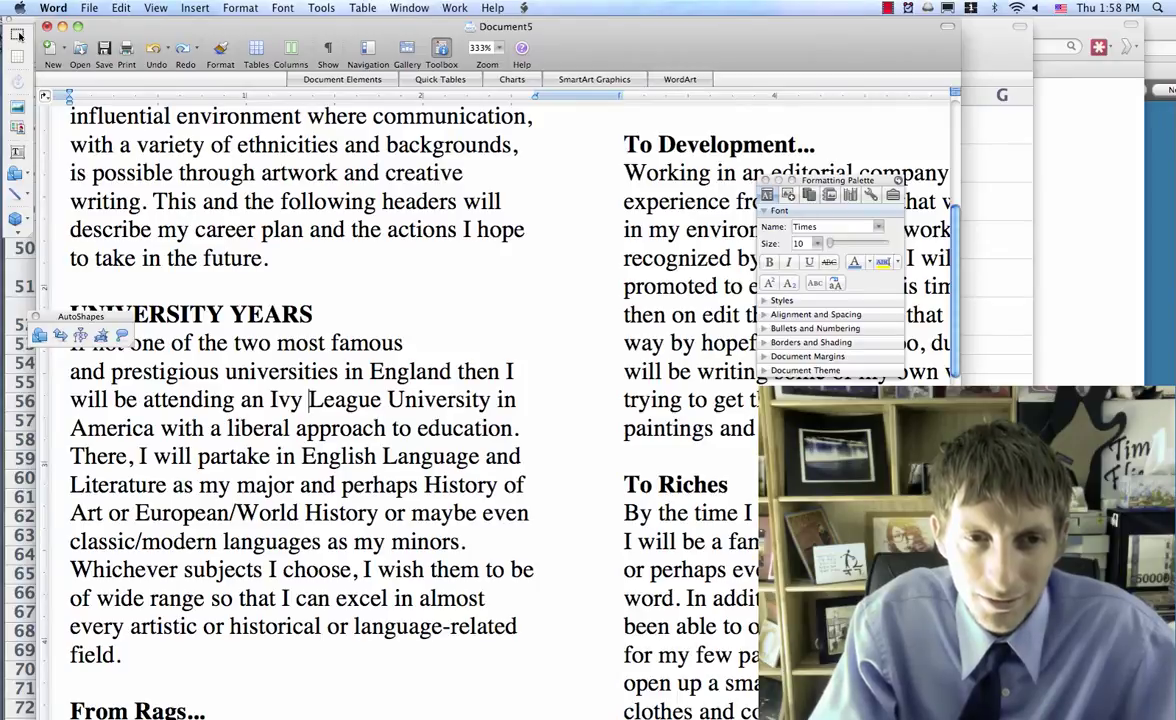
key("BackSpace")
key("BackSpace")
key("BackSpace")
key("BackSpace")
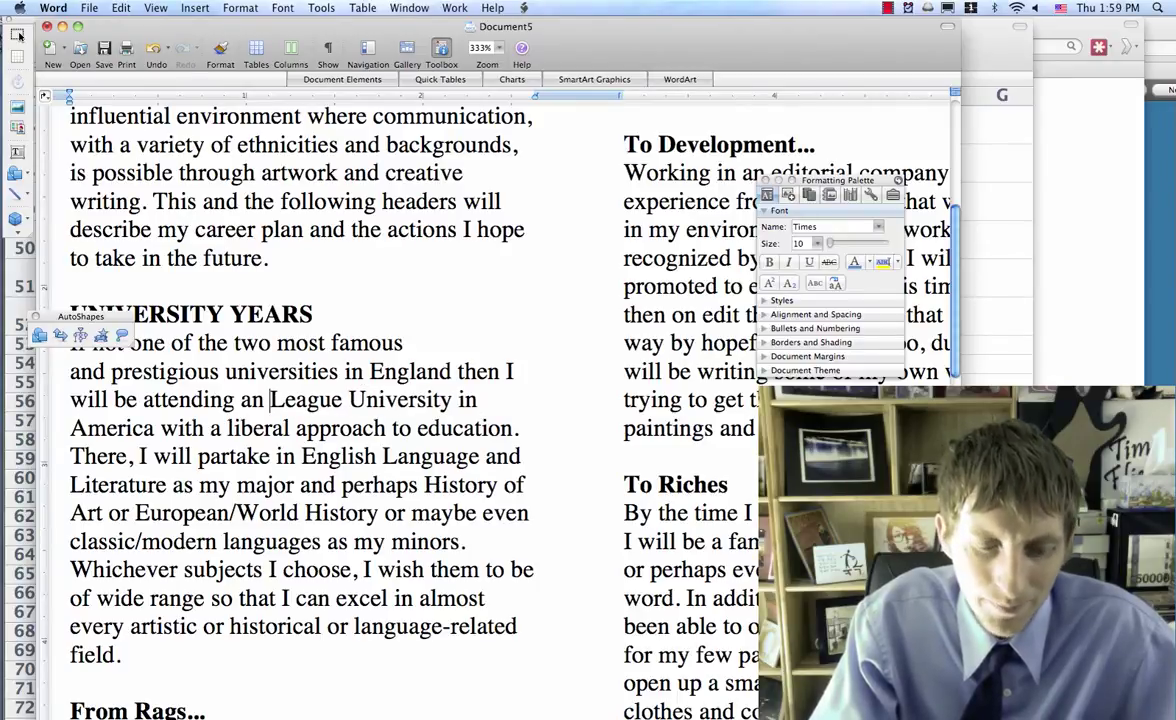
key("super+z")
Step: Delete the word 'League' and show the desktop via the hot corner
key("Delete")
key("Delete")
key("Delete")
key("Delete")
key("Delete")
key("Delete")
key("Delete")
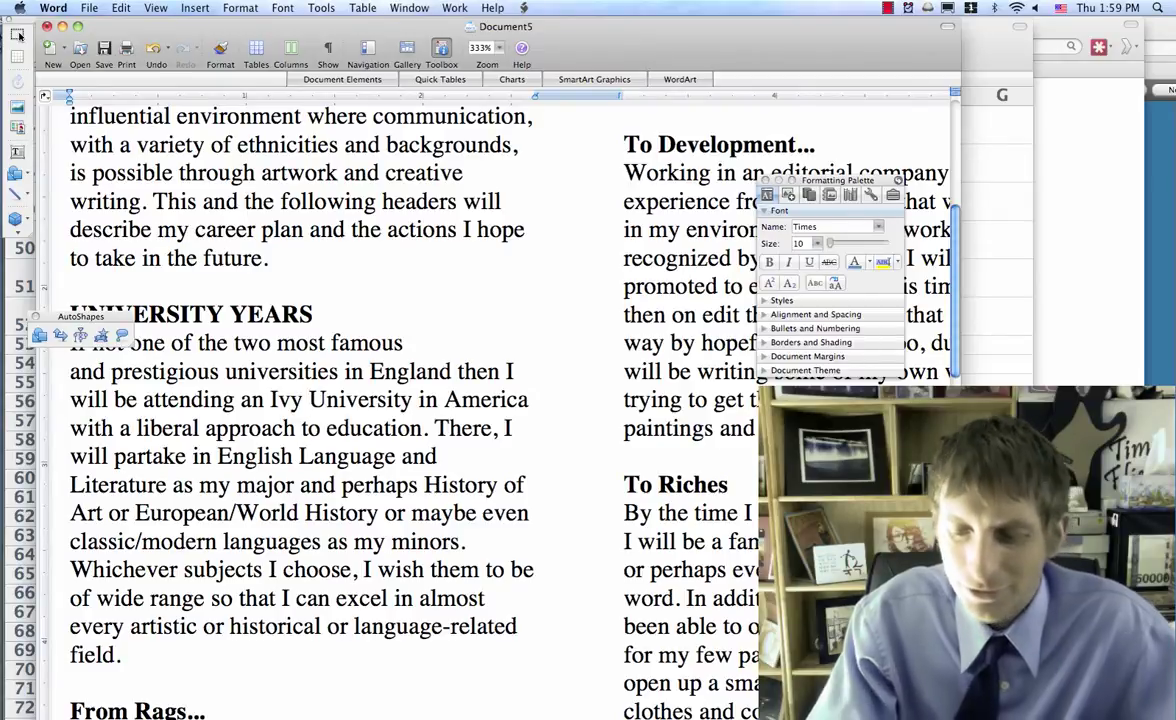
mouse_move(5, 40)
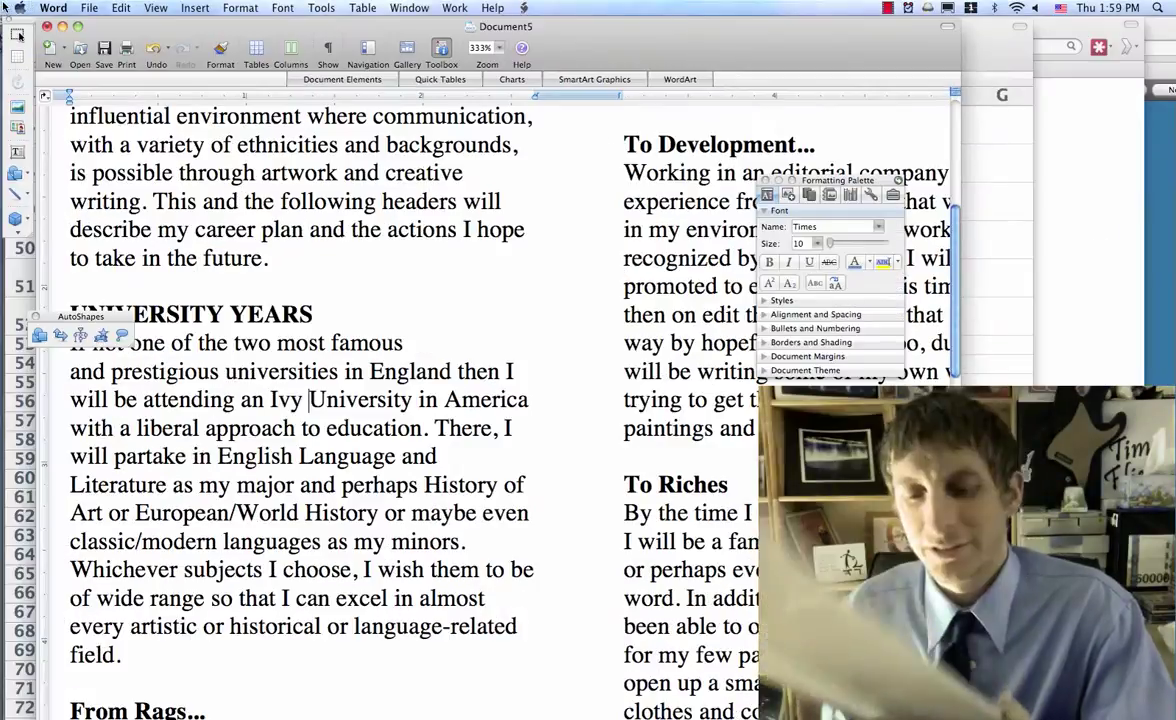
mouse_move(3, 3)
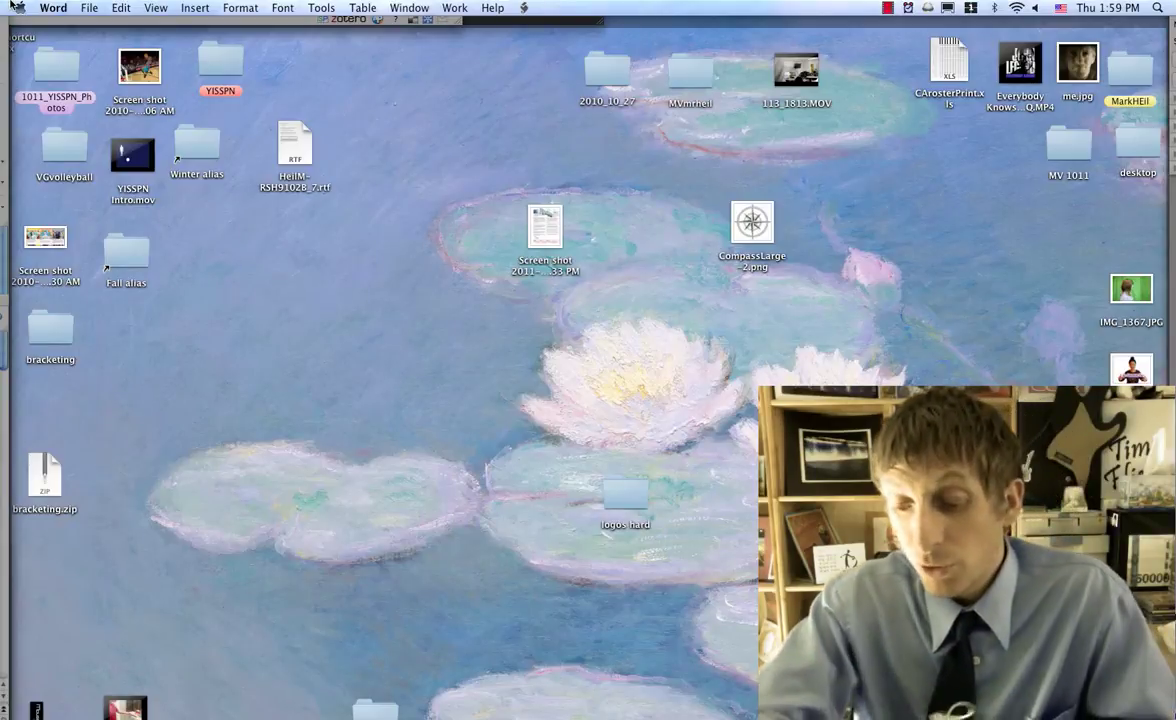
Step: Restore the Word window over the desktop with F11 so the Career Plan document shows again
key("F11")
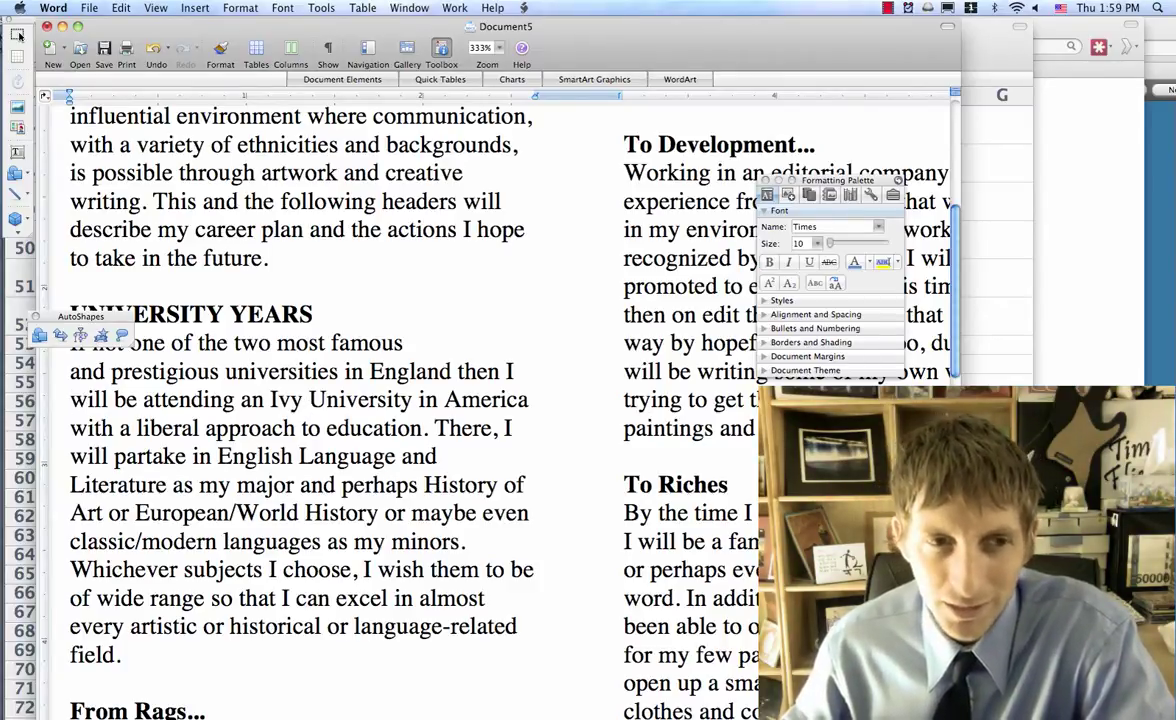
Step: Move the insertion point down a line, past a word, back up, and to the line start
key("Down")
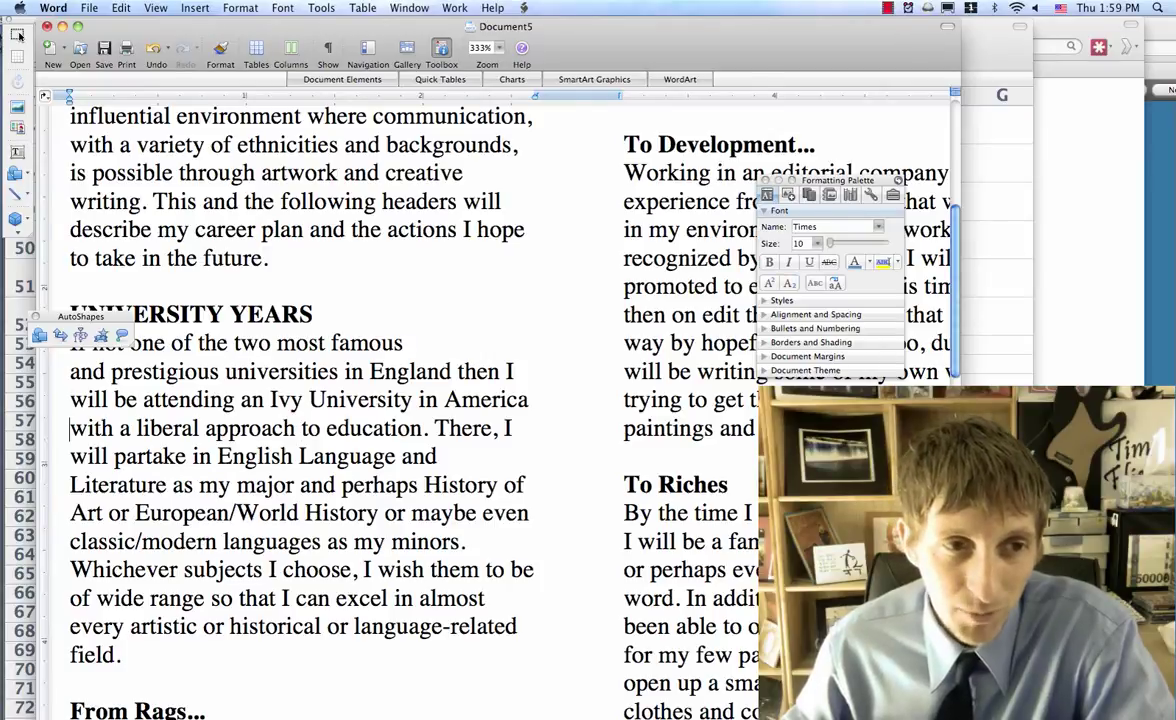
key("Right")
key("Right")
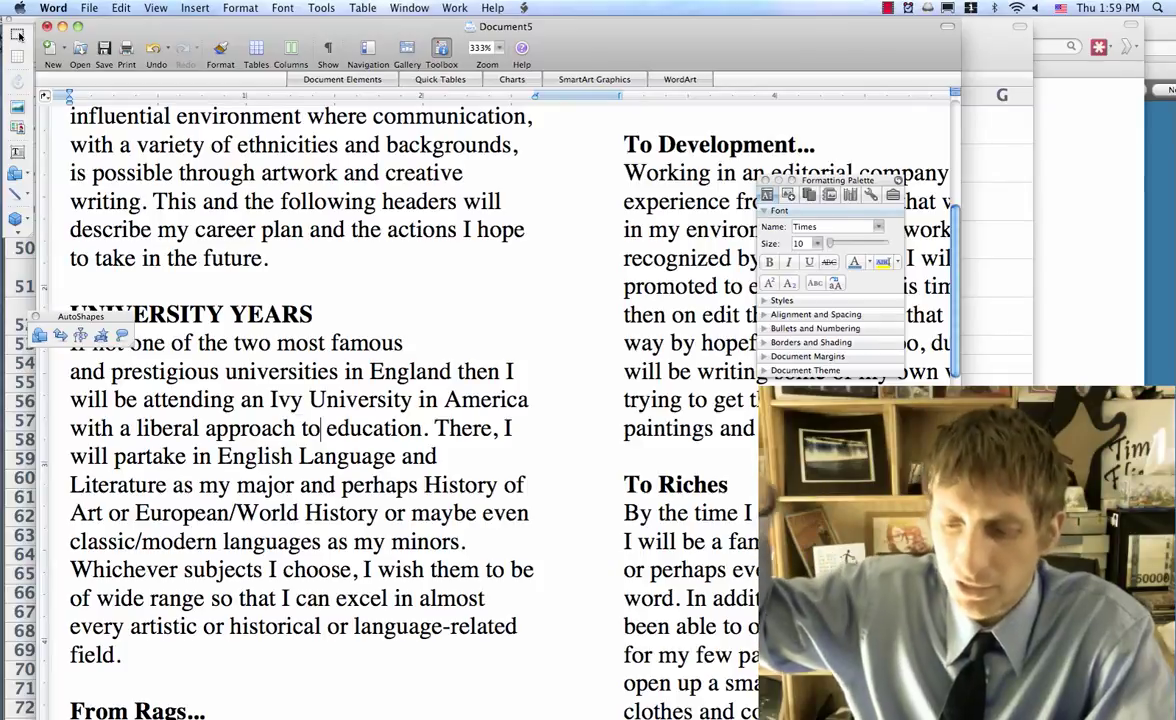
key("Up")
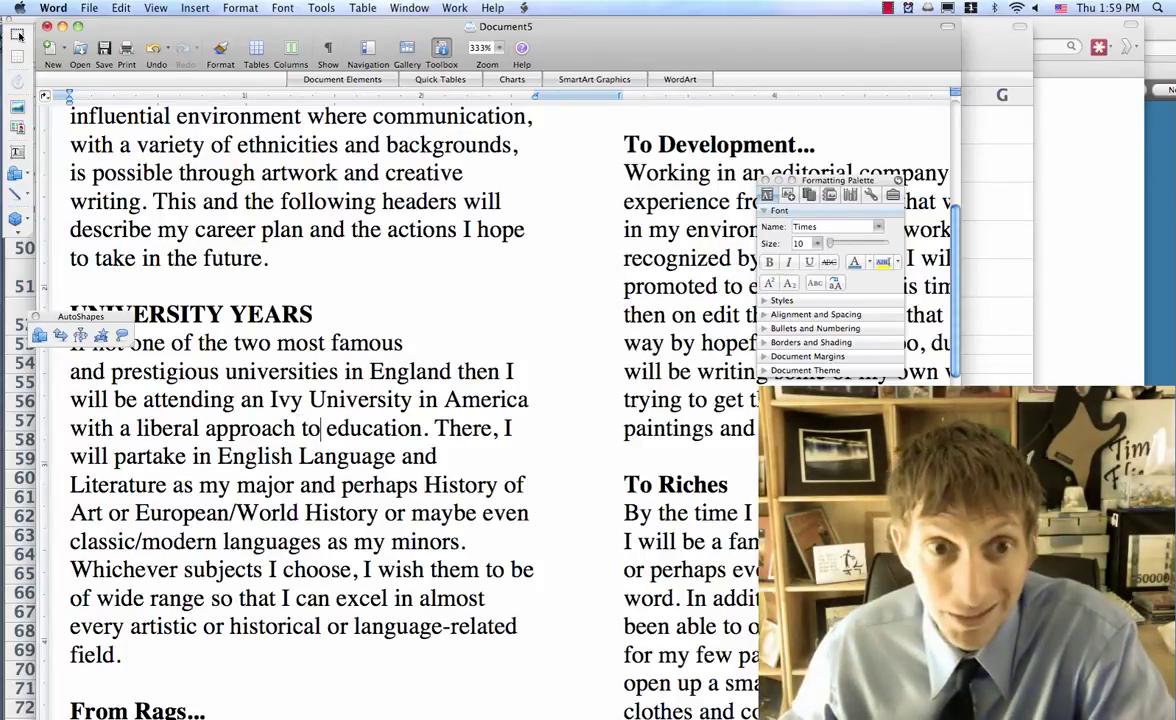
key("Home")
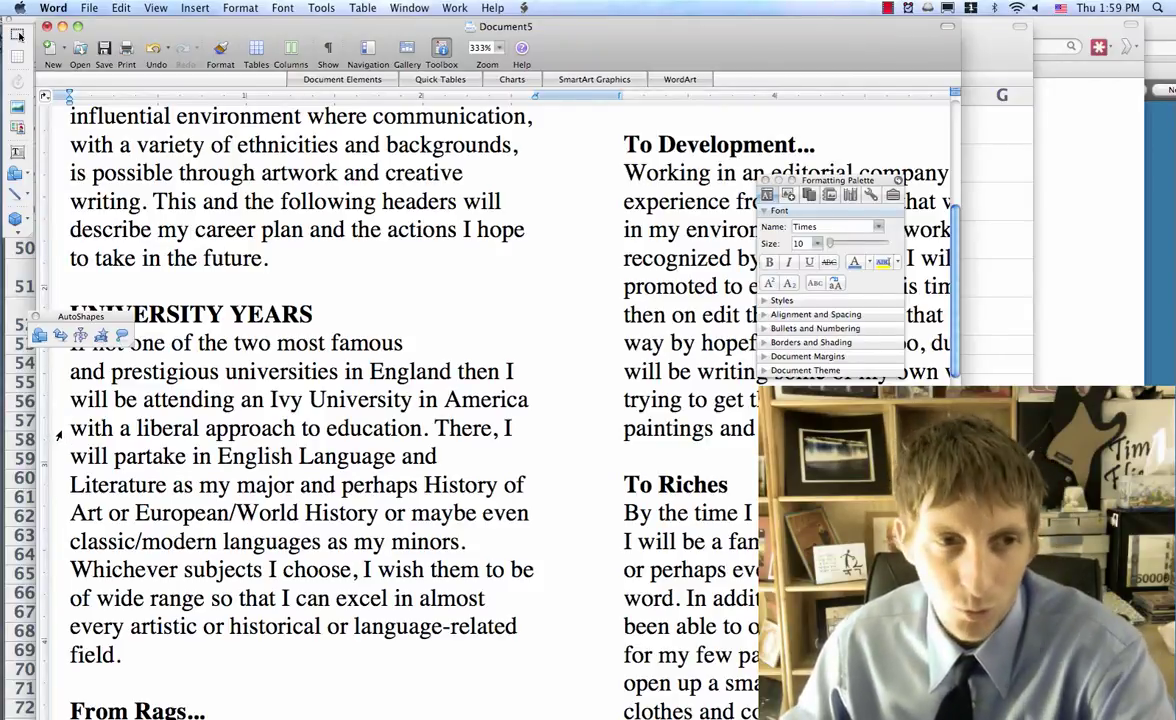
Step: Jump to the document's top and end, reach the last line's end, then page back up
key("Page_Up")
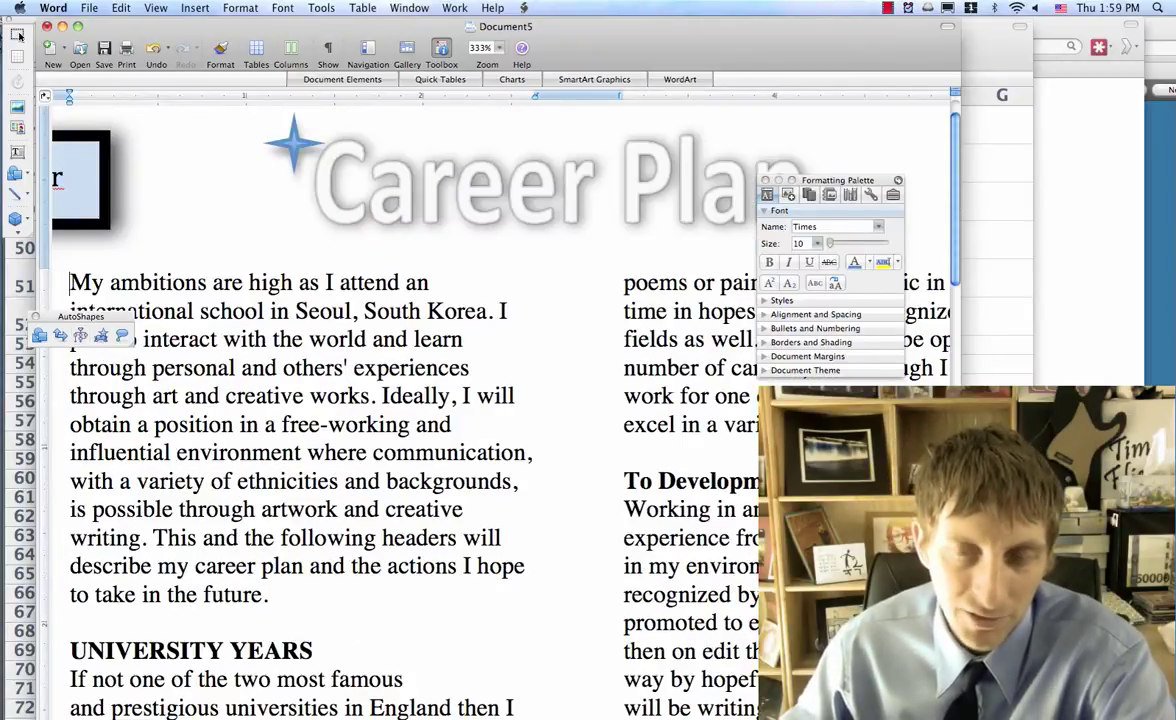
key("Page_Down")
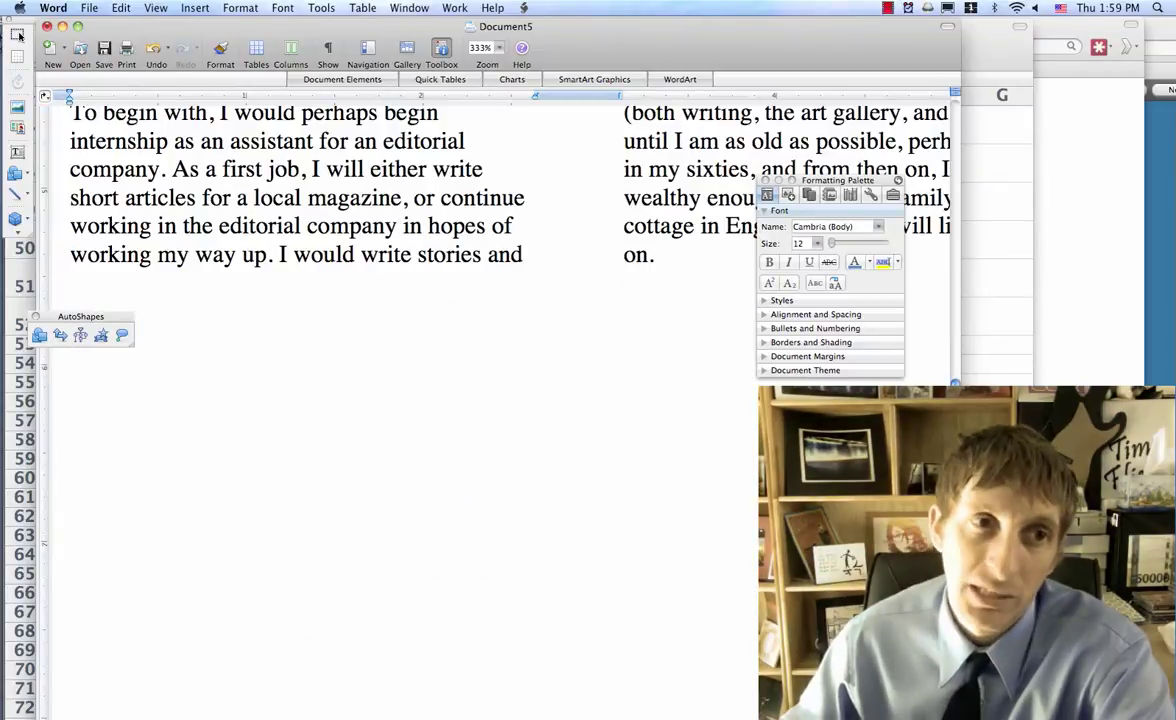
key("Up")
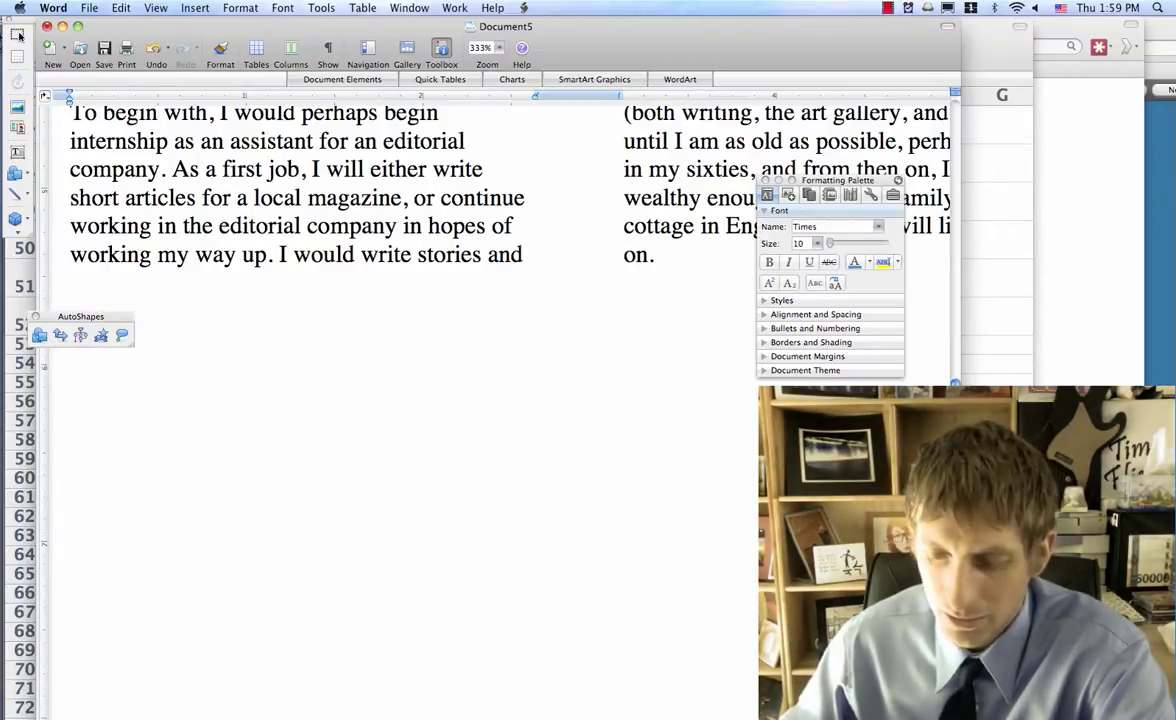
key("End")
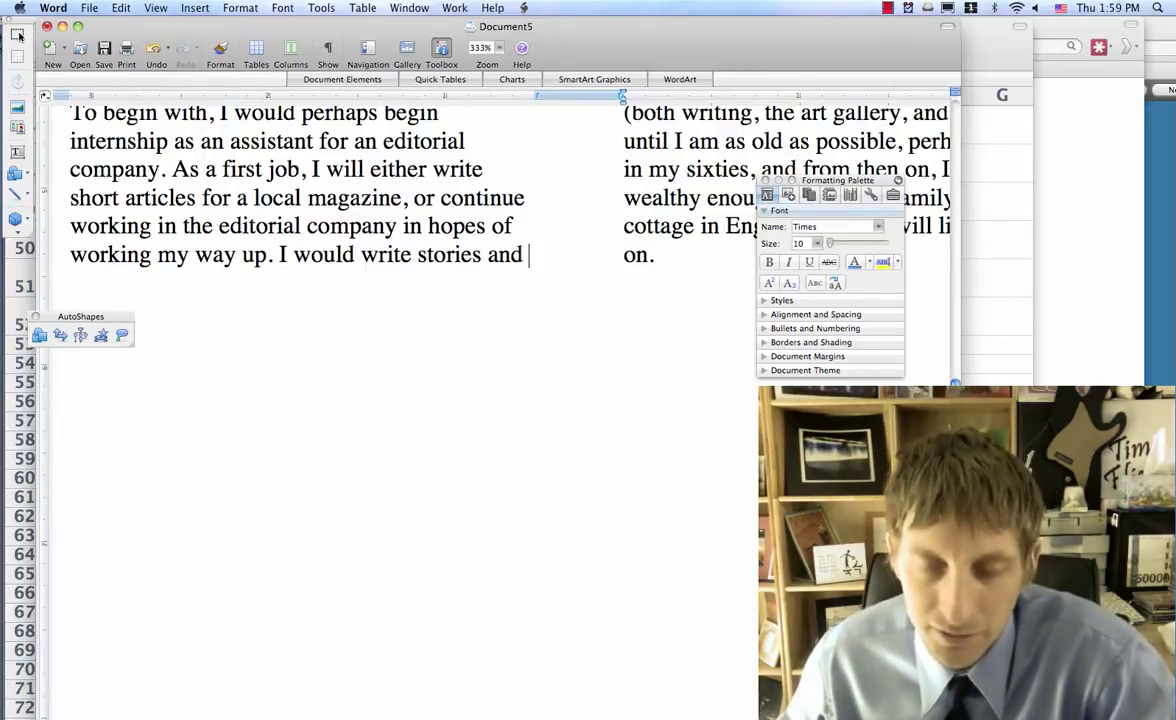
key("Page_Up")
key("Page_Up")
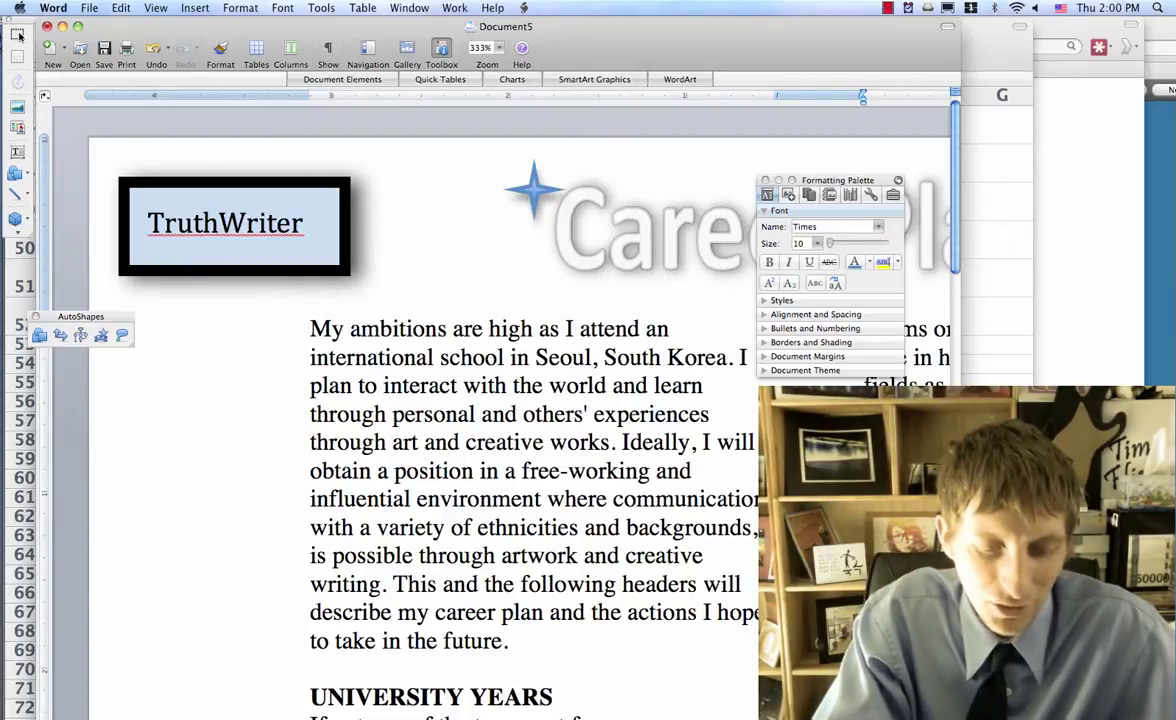
key("super+s")
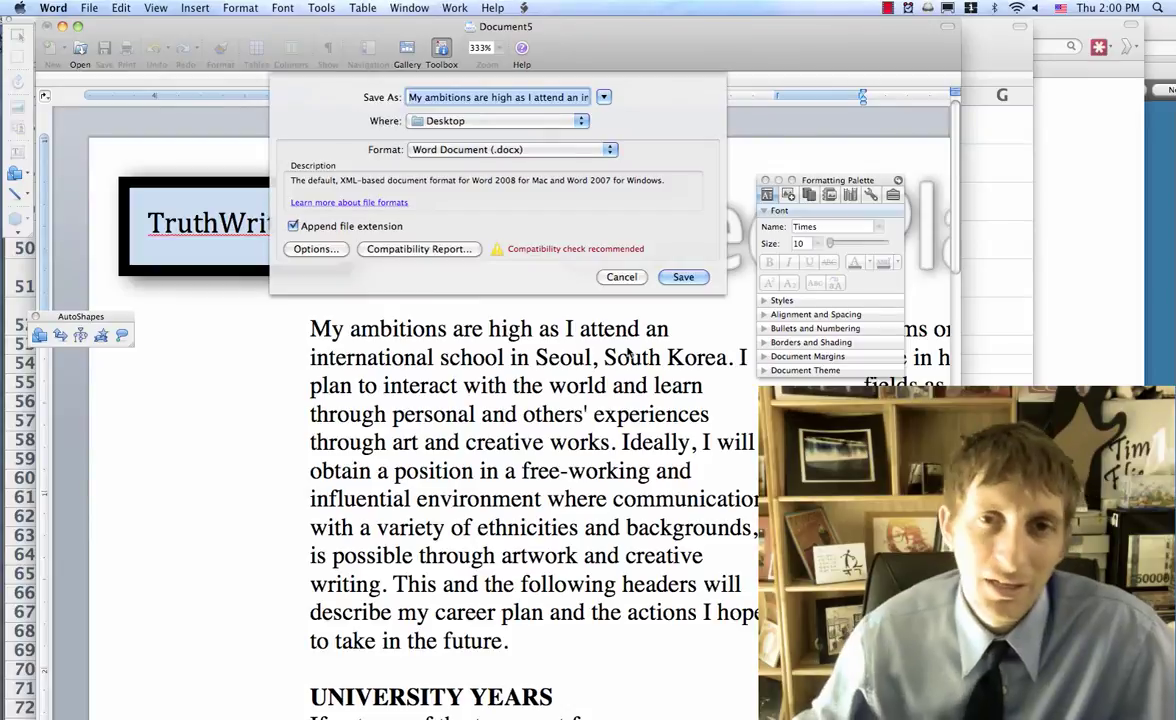
left_click(621, 265)
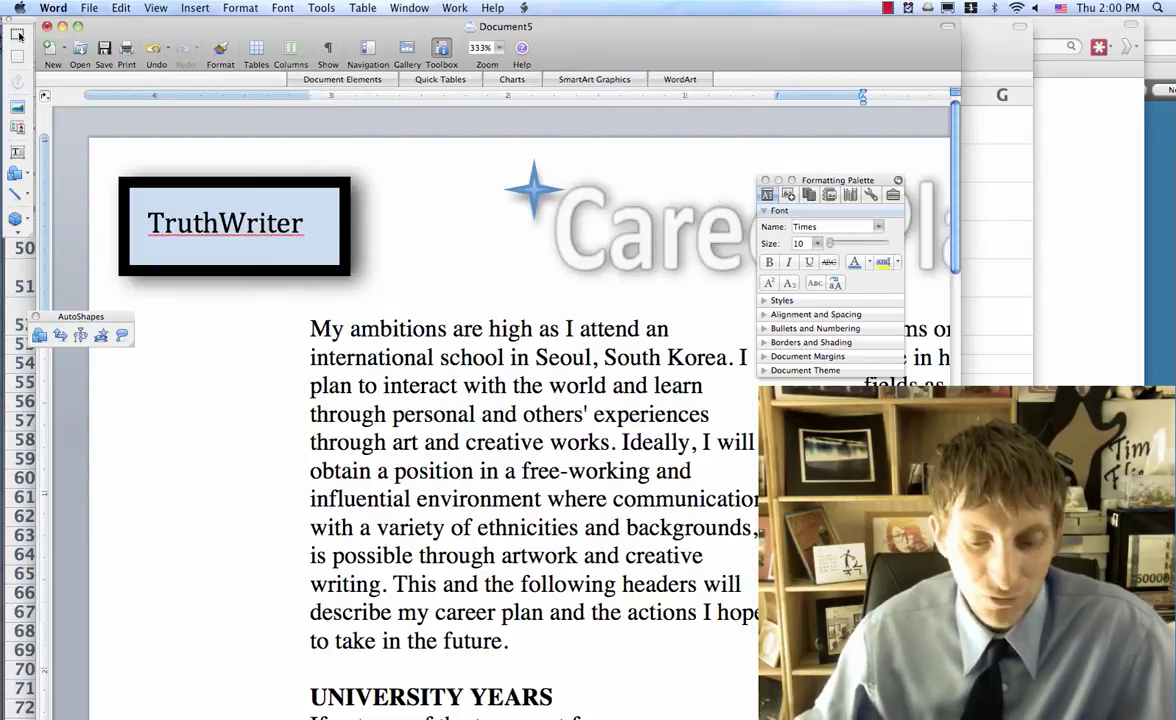